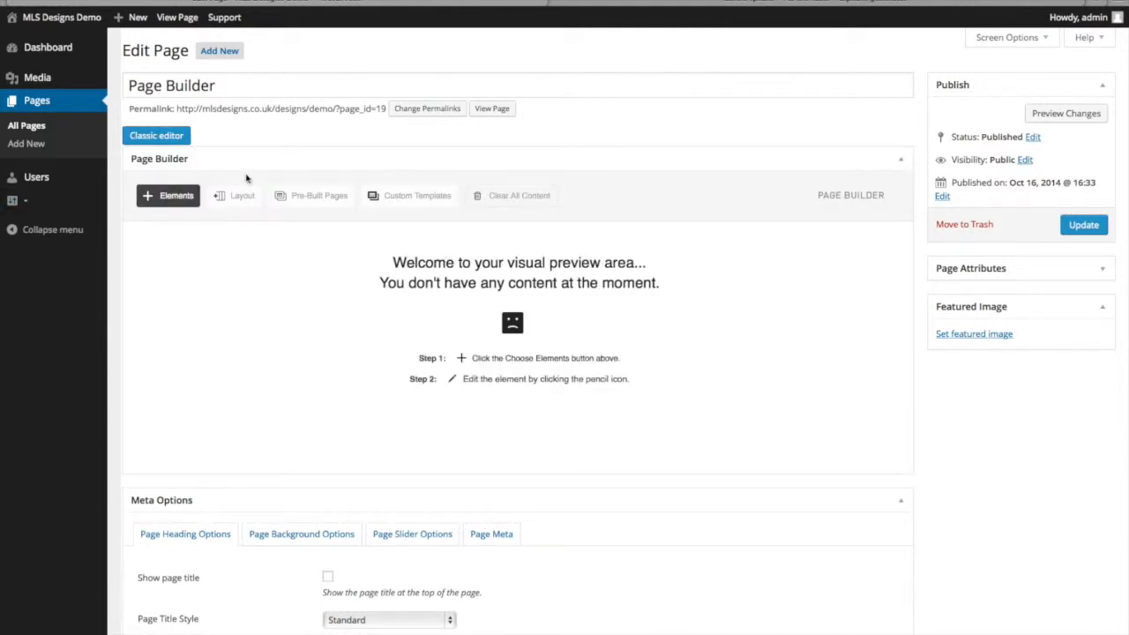
- Review the available page elements and column layouts, and add an empty Row to the page
left_click(171, 204)
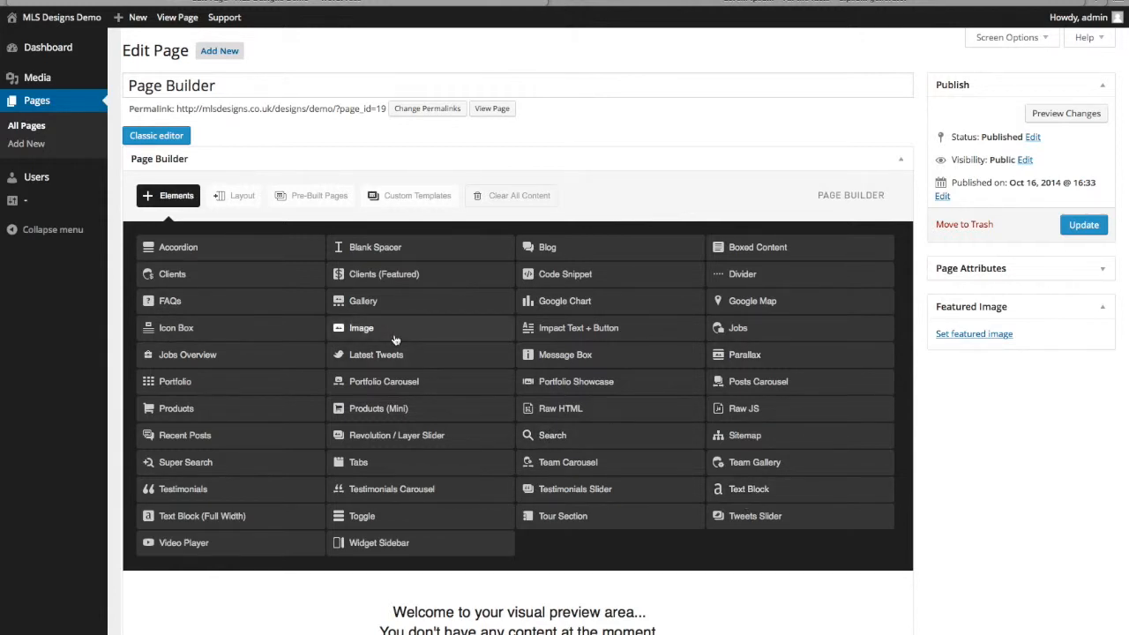
left_click(166, 198)
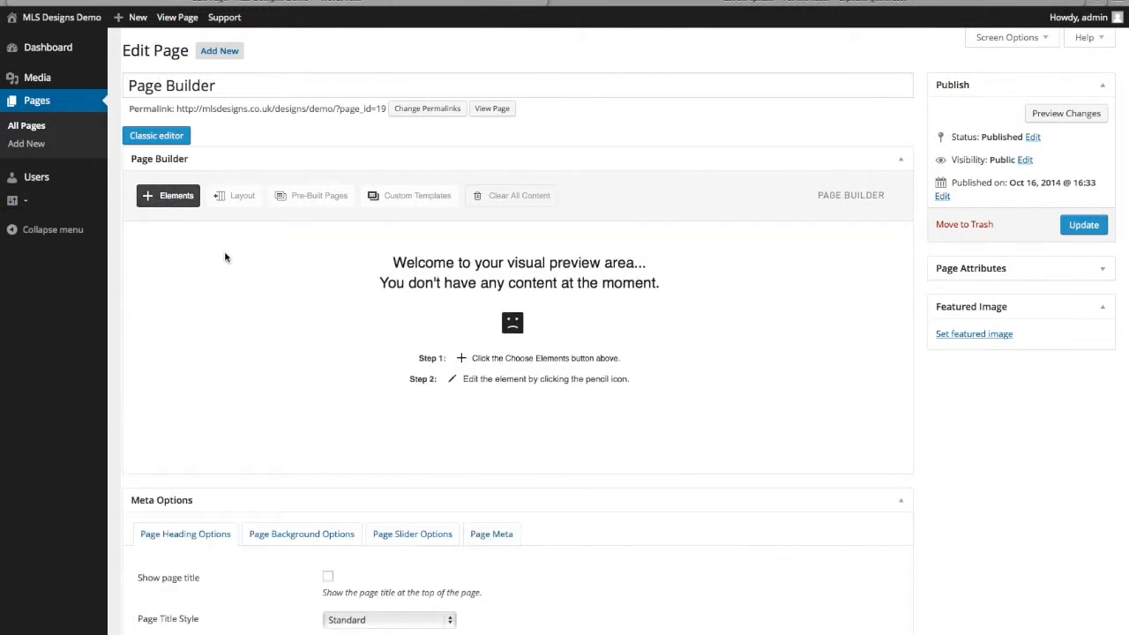
left_click(242, 199)
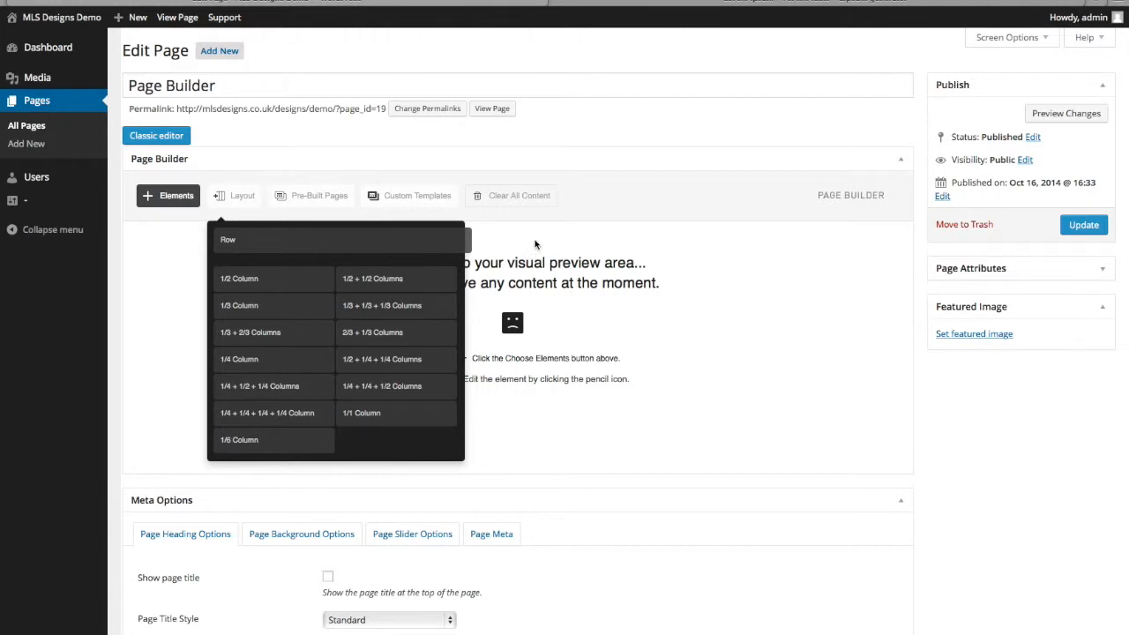
left_click(240, 245)
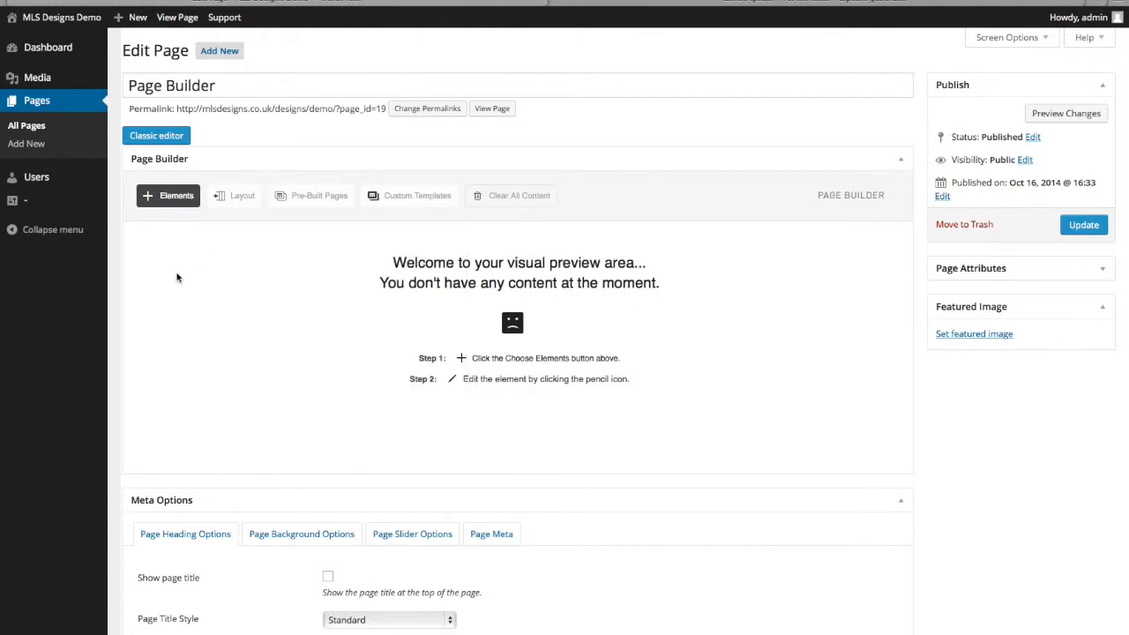
- Look through the options for custom templates and the list of pre-built pages
left_click(411, 204)
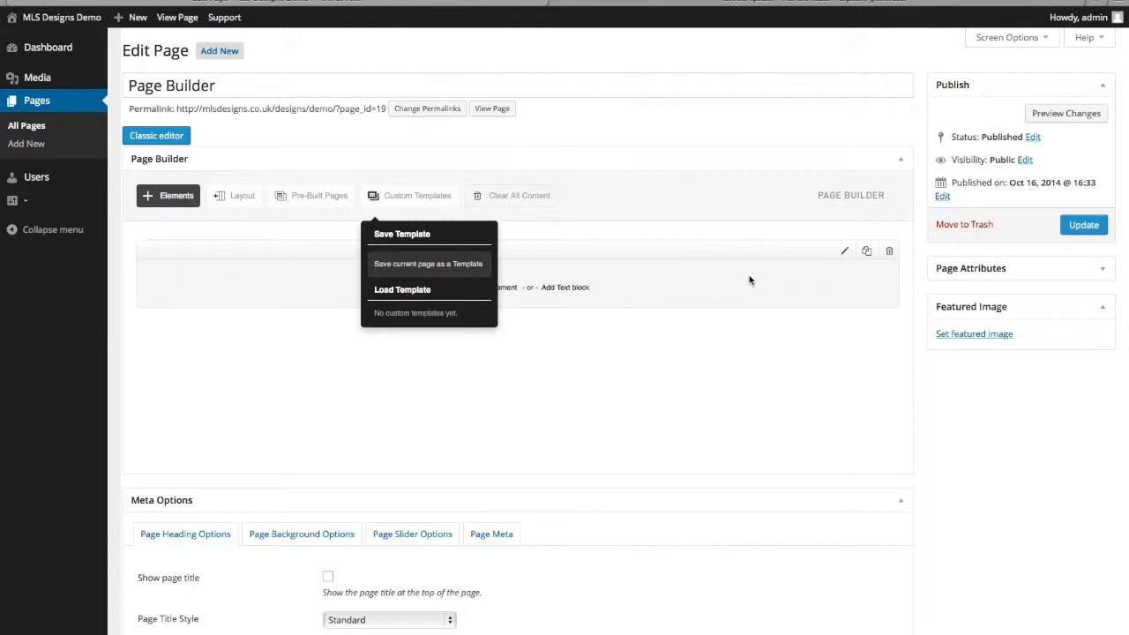
left_click(419, 197)
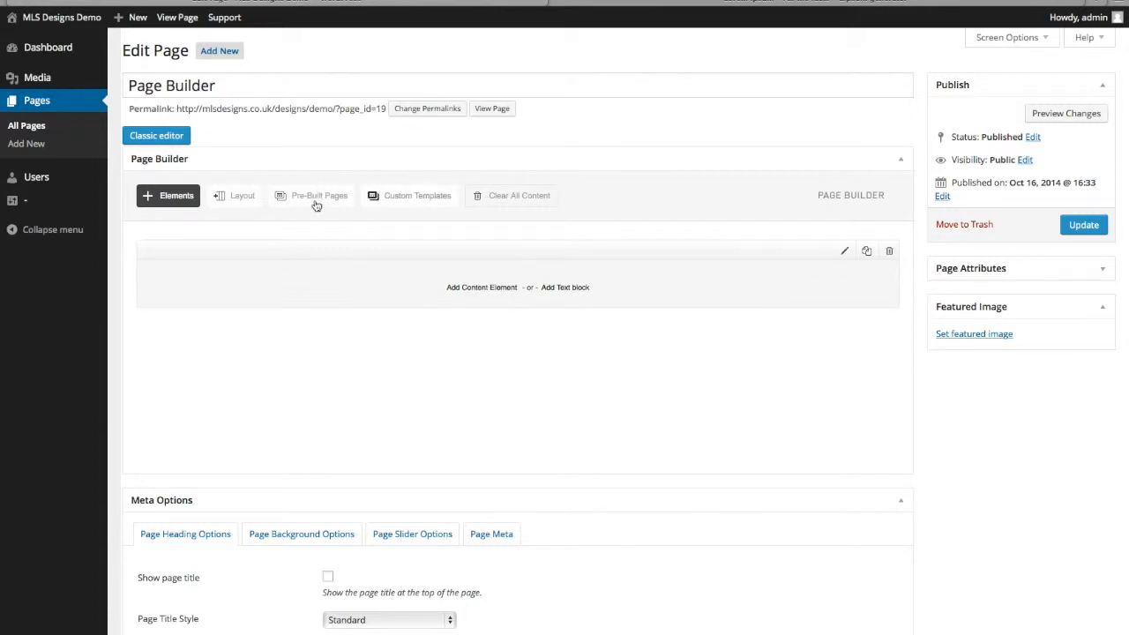
left_click(311, 197)
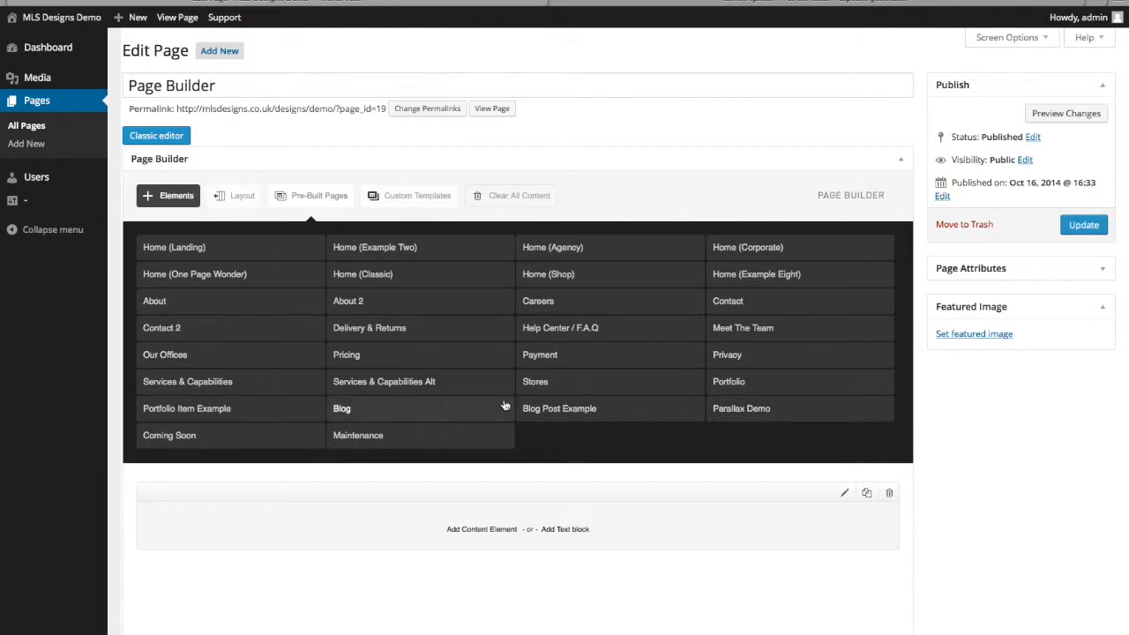
left_click(315, 195)
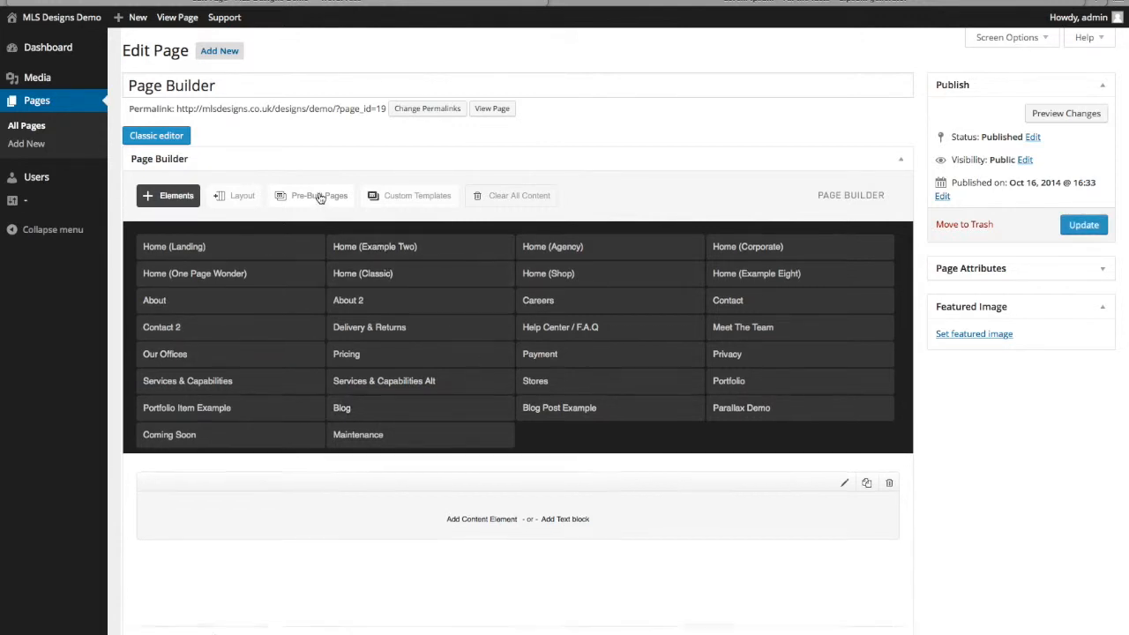
- Delete the empty row from the page builder area
left_click(889, 252)
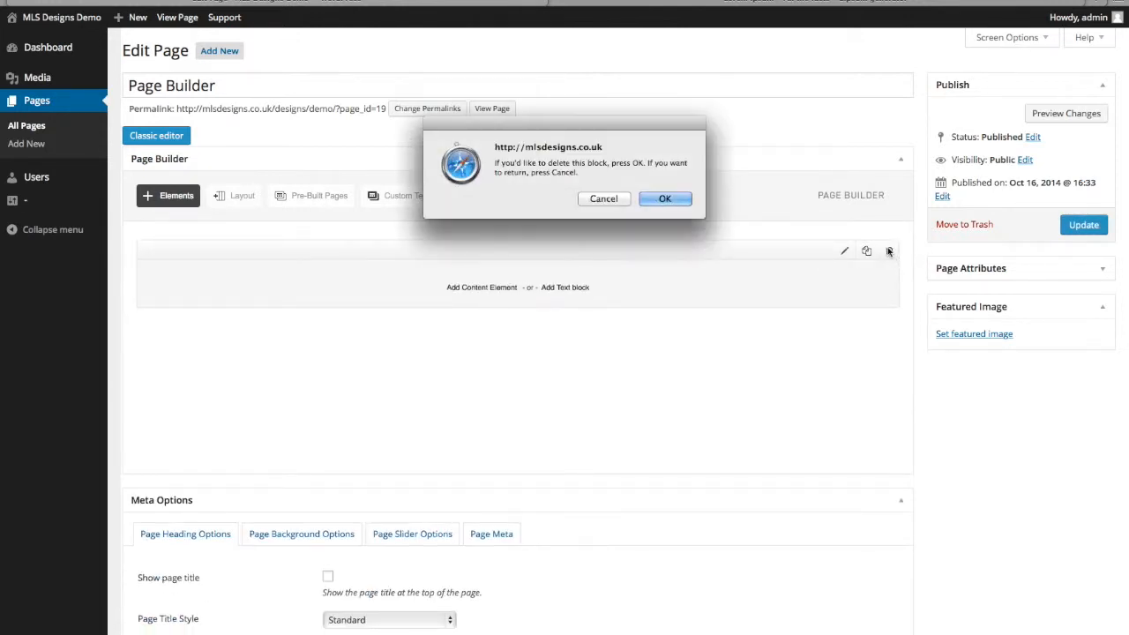
key("Return")
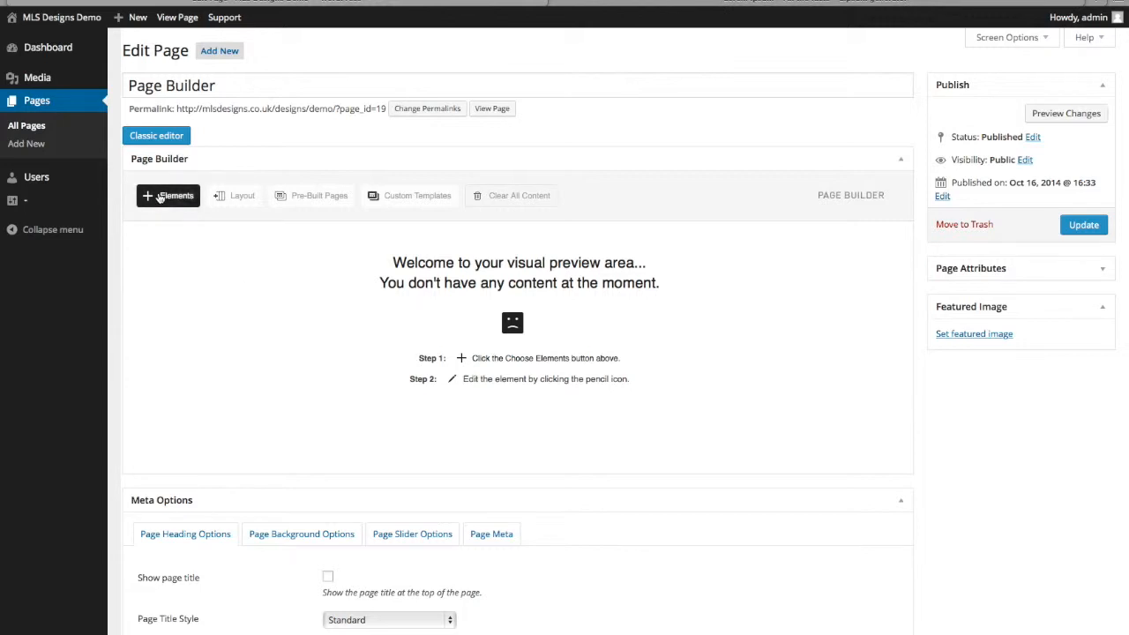
- Add a Text Block element to the empty page
left_click(160, 200)
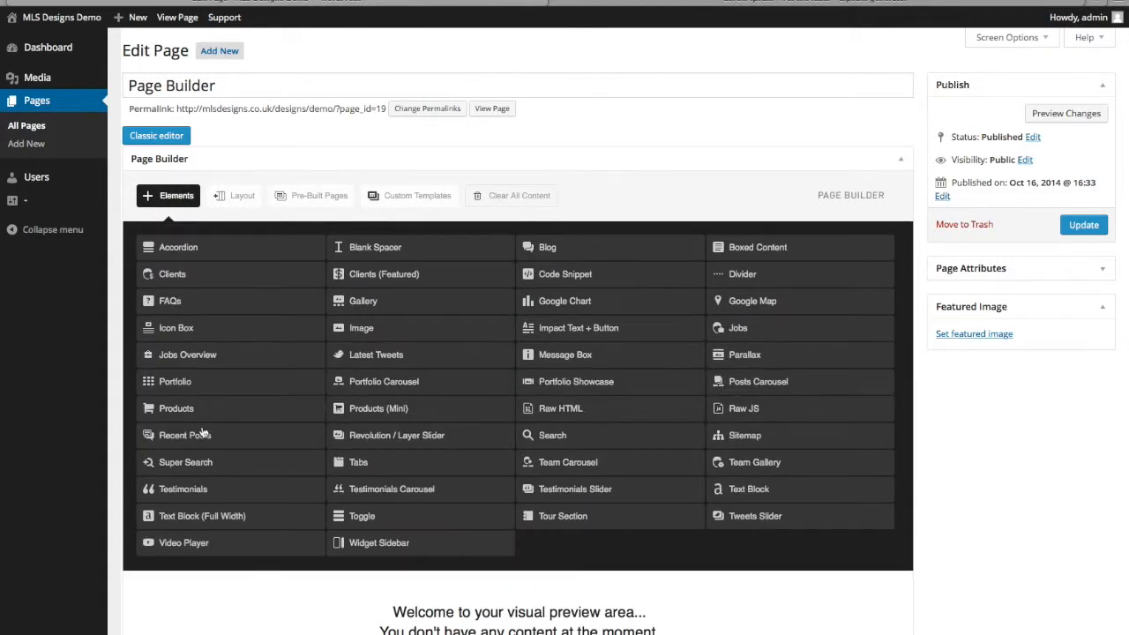
left_click(744, 490)
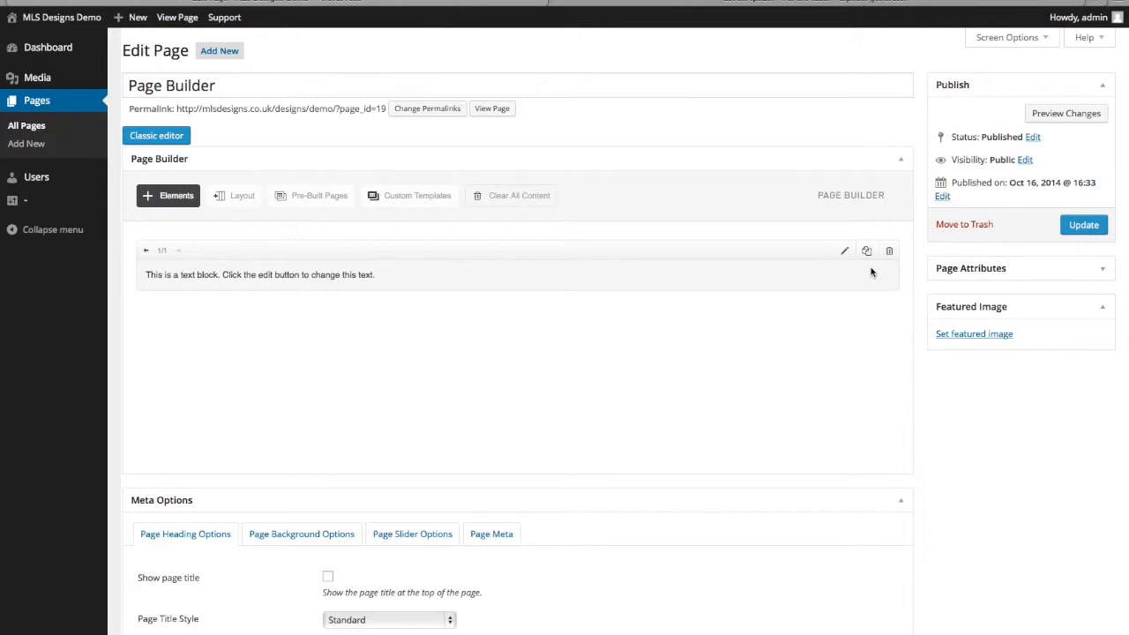
- Shrink the text block gradually from full width to 1/6 of the page width
left_click(147, 252)
left_click(147, 252)
left_click(147, 252)
left_click(147, 252)
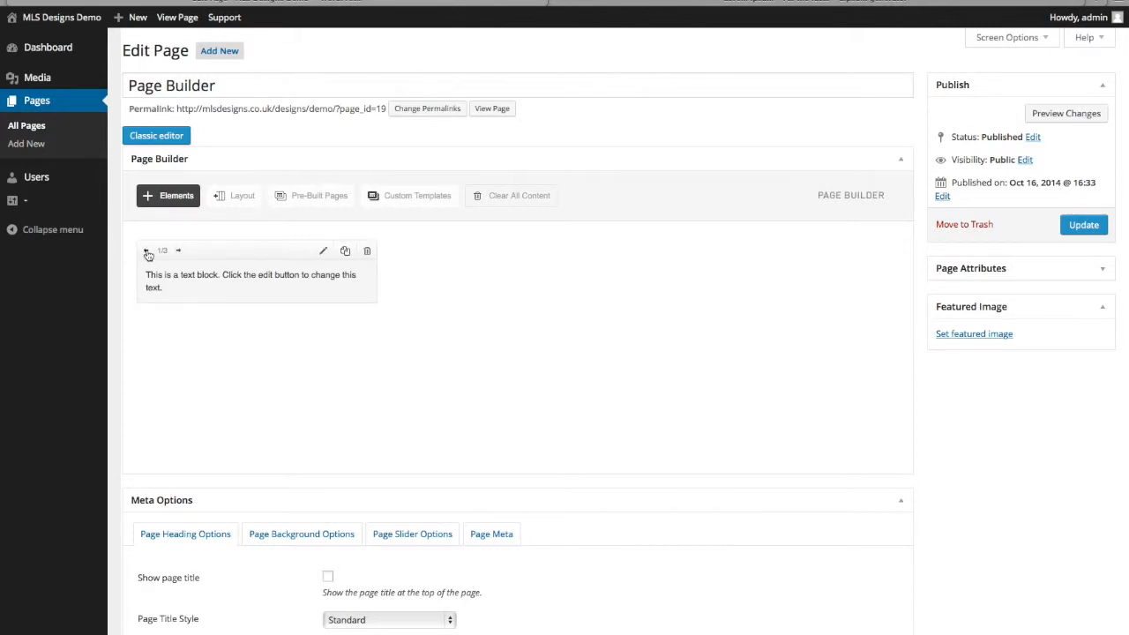
left_click(148, 252)
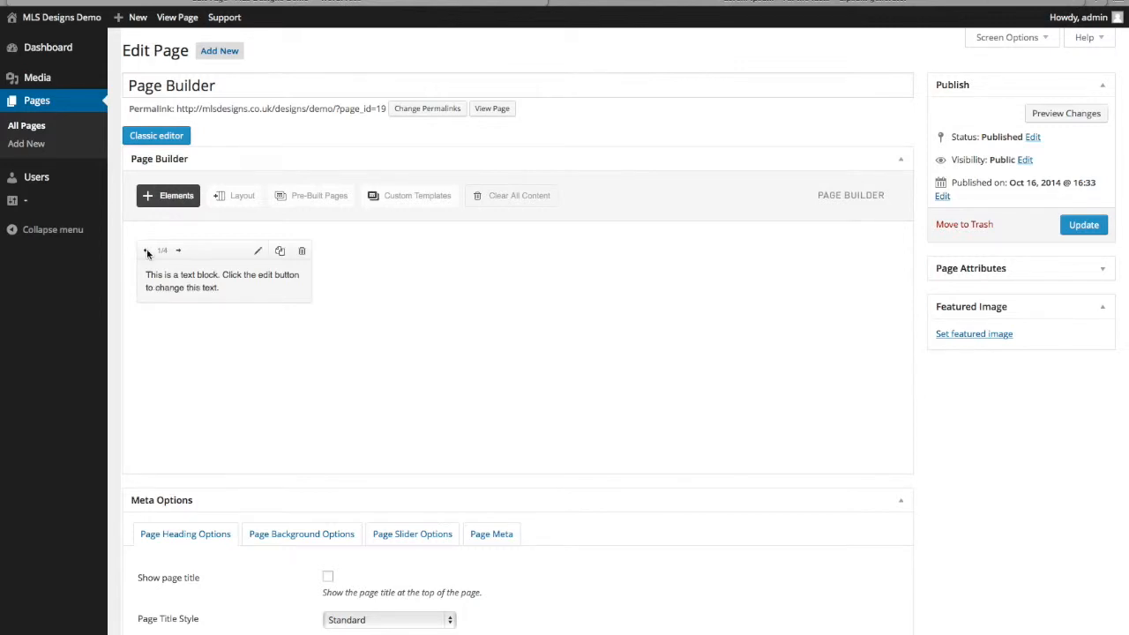
left_click(147, 252)
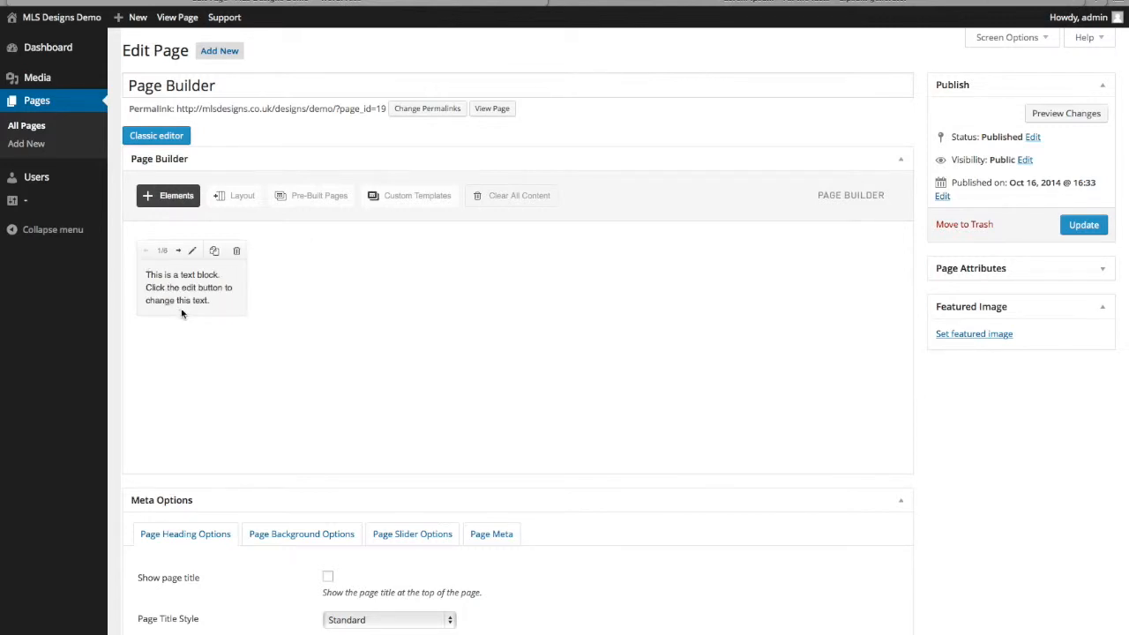
- Widen the text block gradually until it spans the full 1/1 width again
left_click(179, 253)
left_click(179, 252)
left_click(179, 252)
left_click(179, 252)
left_click(179, 252)
left_click(179, 252)
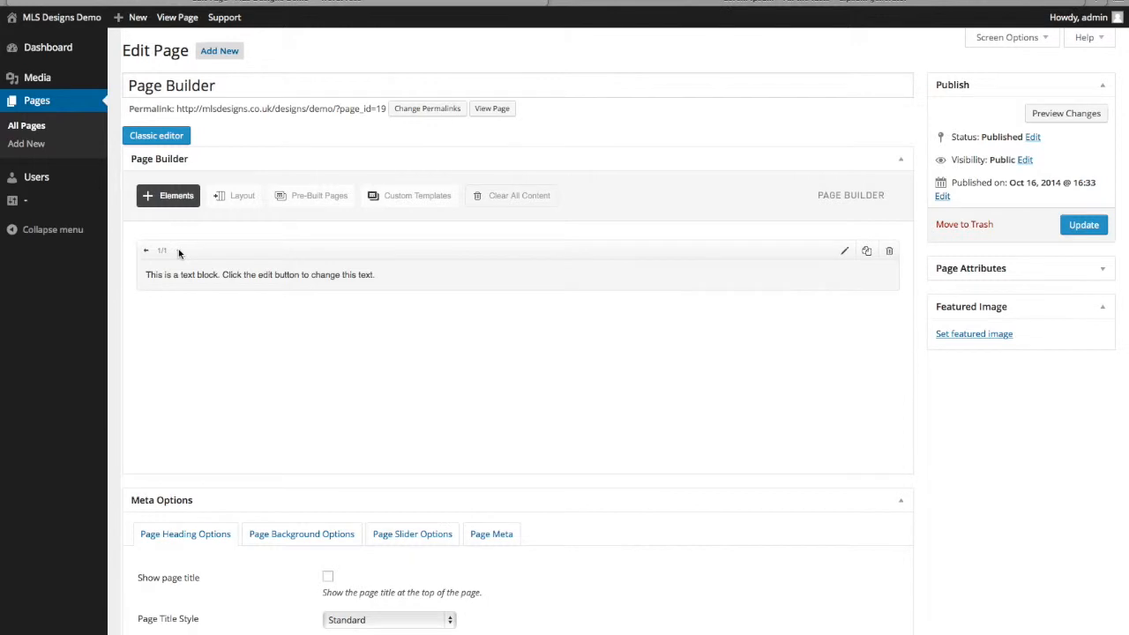
- Replace the full-width text block's default text with the "Lorem ipsum dolor sit amet" placeholder paragraph and save it
left_click(844, 251)
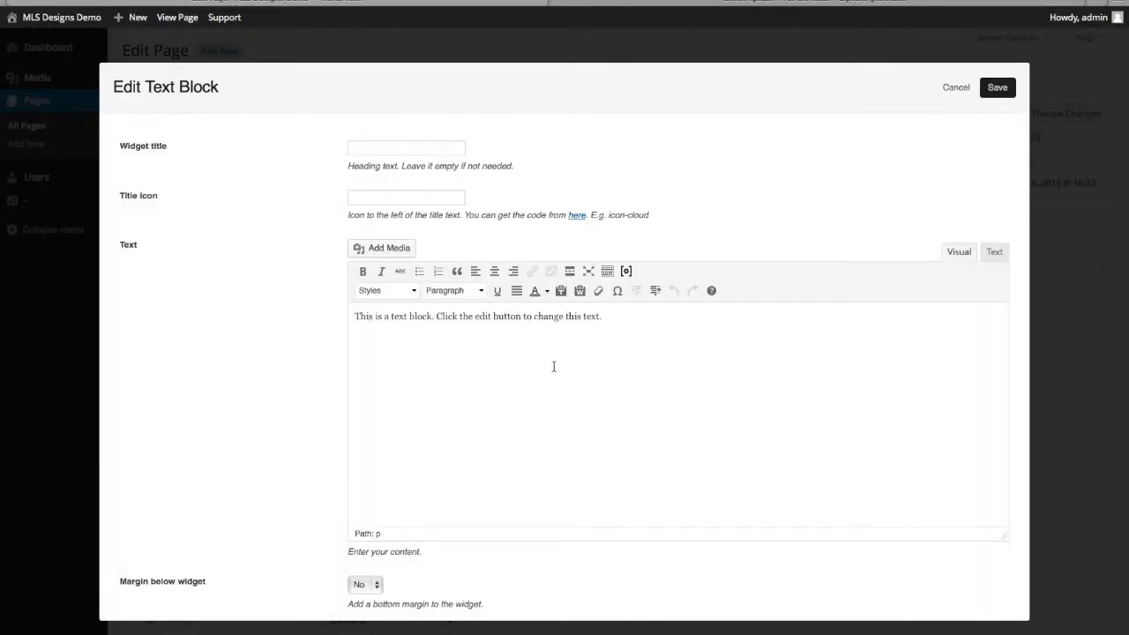
key("ctrl+a")
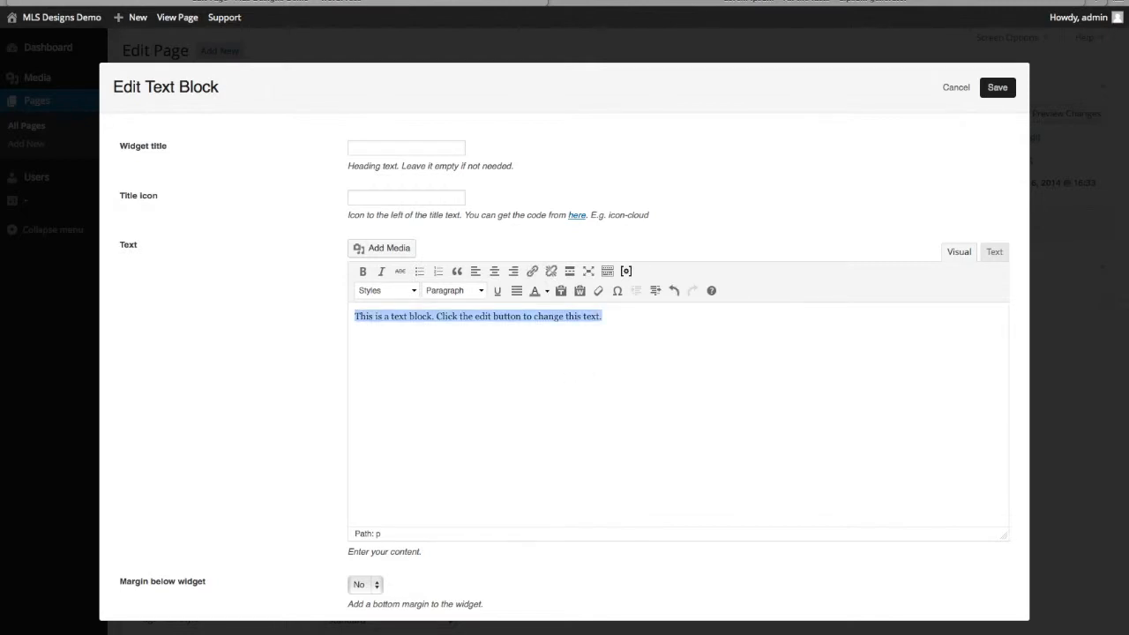
type("Lorem ipsum dolor sit amet, consectetur adipiscing elit. Morbi laoreet arcu et magna eleifend eleifend. Aenean maximus mauris eu velit fringilla, a interdum metus egestas. Ut accumsan ultrices diam, vel dignissim dolor consectetur quis. Quisque viverra, odio at consectetur ornare, dolor augue tempus lacus, gravida congue leo turpis ut justo. Interdum et malesuada fames ac ante ipsum primis in faucibus. Nullam et nunc et nunc blandit tempus eget et orci. Integer odio libero, mollis sed purus non, condimentum tristique ex. Nam rhoncus, sem efficitur rhoncus imperdiet, ante lacus lobortis lorem, quis malesuada sapien nisi commodo lacus. Class aptent taciti sociosqu ad litora torquent per conubia nostra, per inceptos himenaeos. Donec fermentum lacus ac dui dignissim pharetra. Vestibulum vitae accumsan dui. Curabitur convallis fermentum vehicula.")
left_click(987, 91)
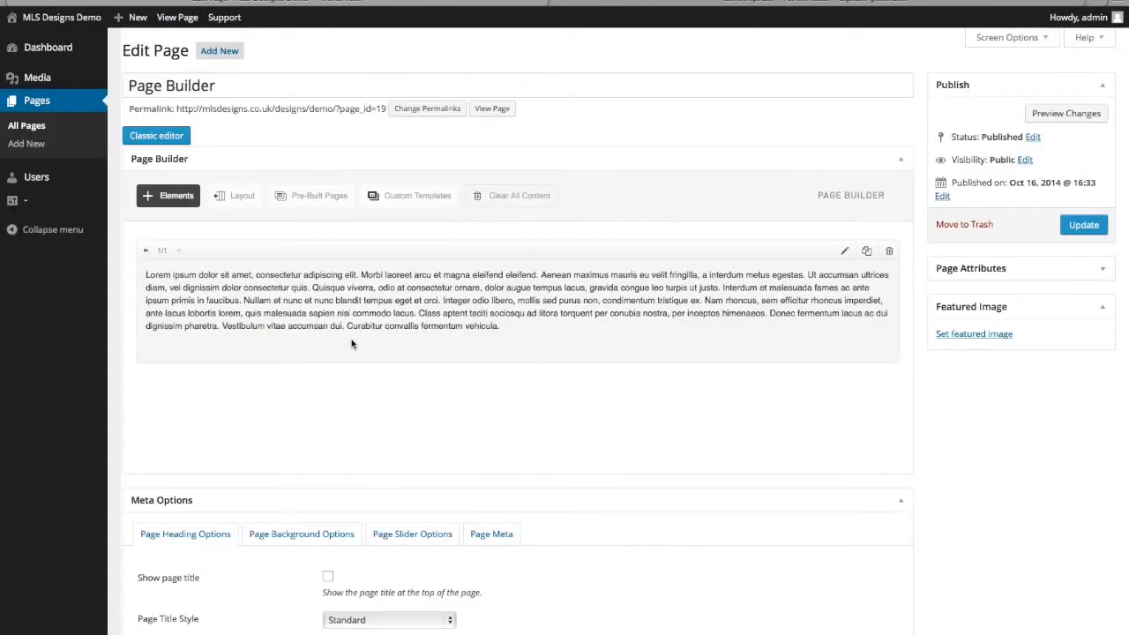
- Add a second Text Block below the first one and reduce its width to 1/3
left_click(164, 199)
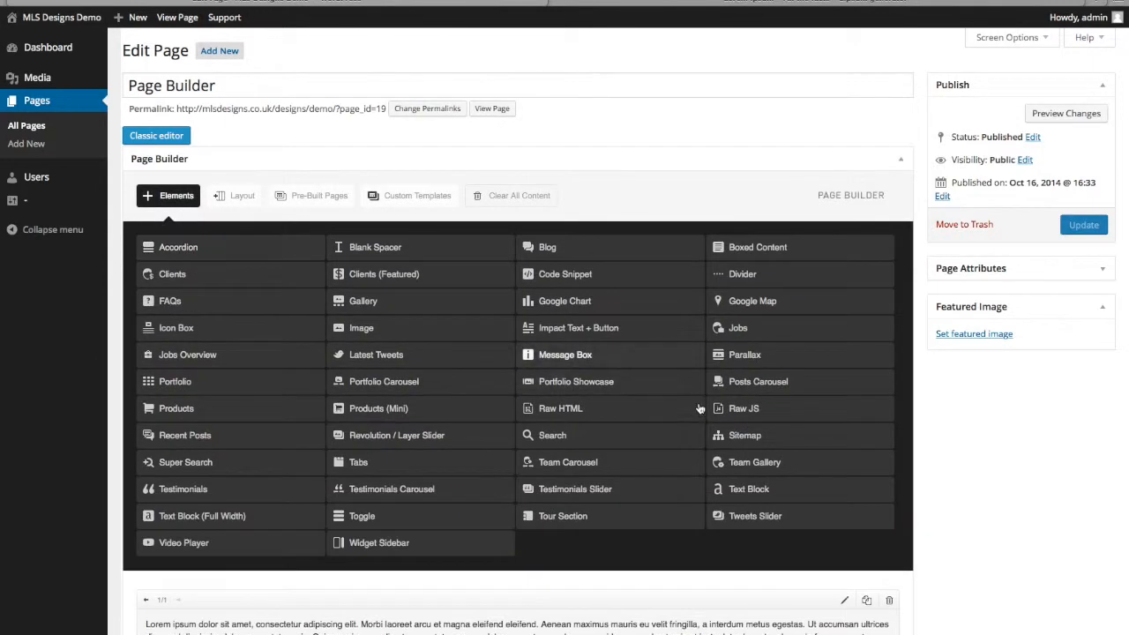
left_click(747, 490)
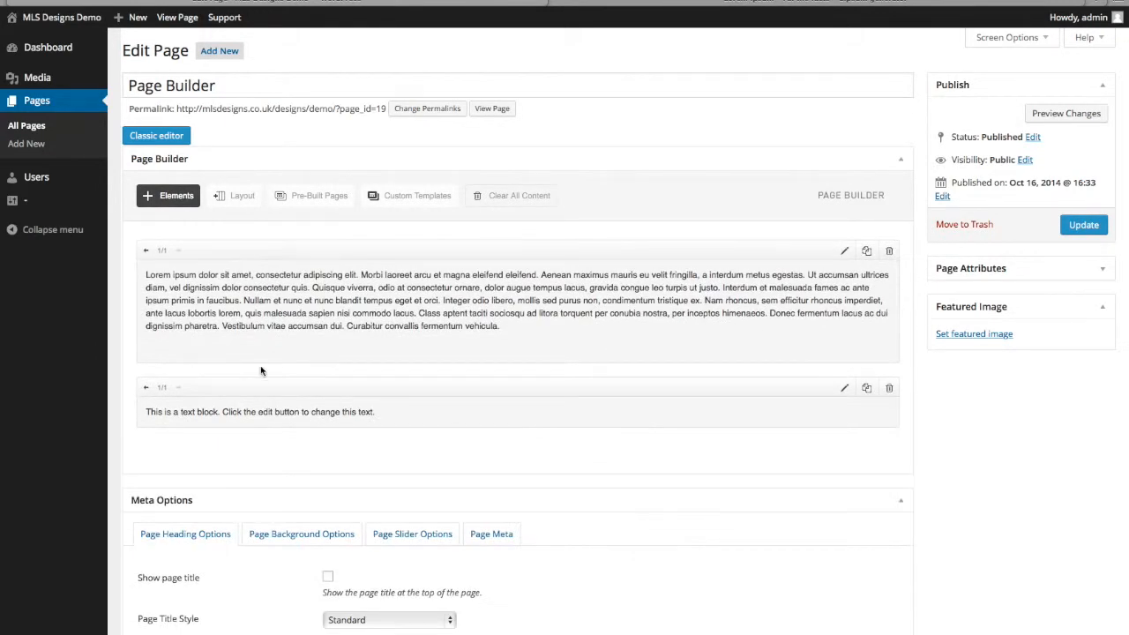
left_click(147, 388)
left_click(147, 388)
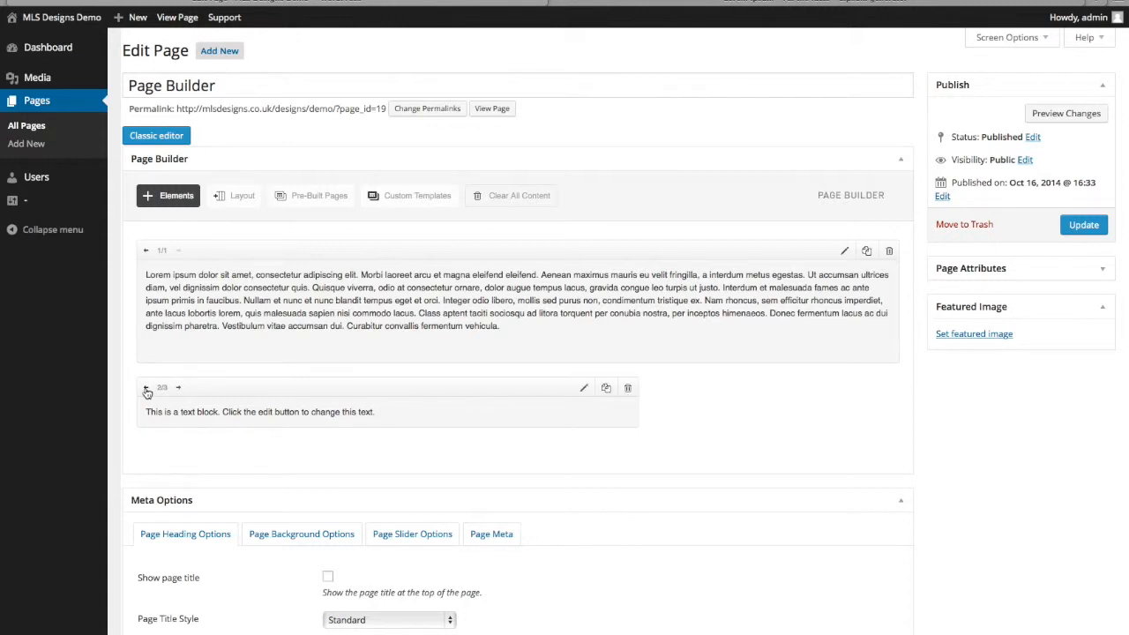
left_click(147, 388)
left_click(146, 388)
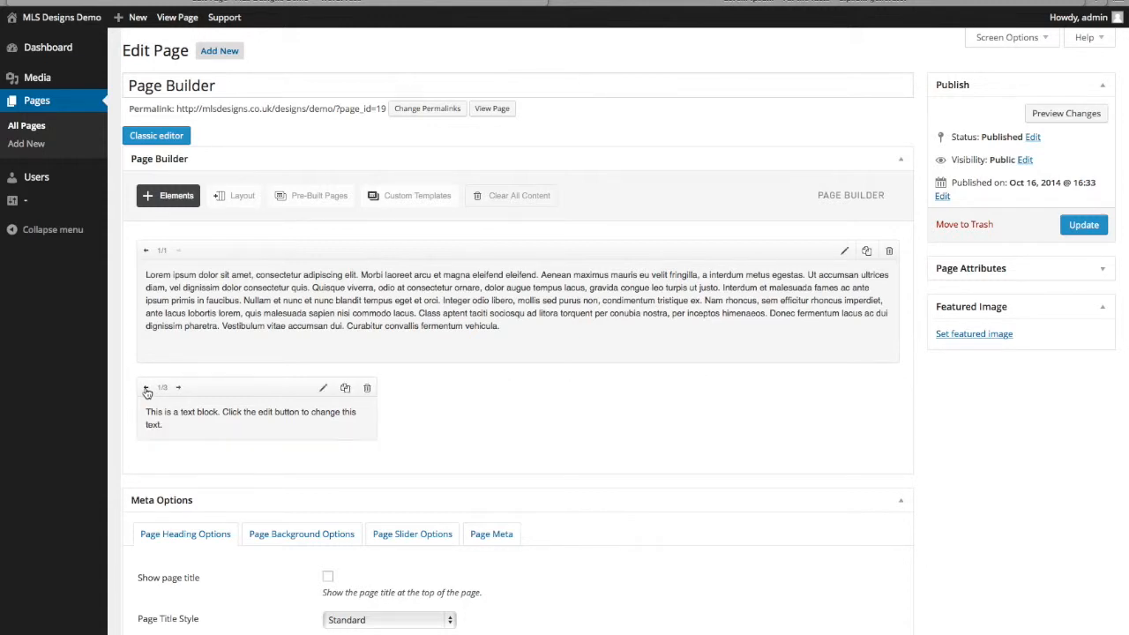
- Replace the 1/3-width text block's default text with the "Lorem ipsum dolor sit amet" paragraph and save it
left_click(324, 389)
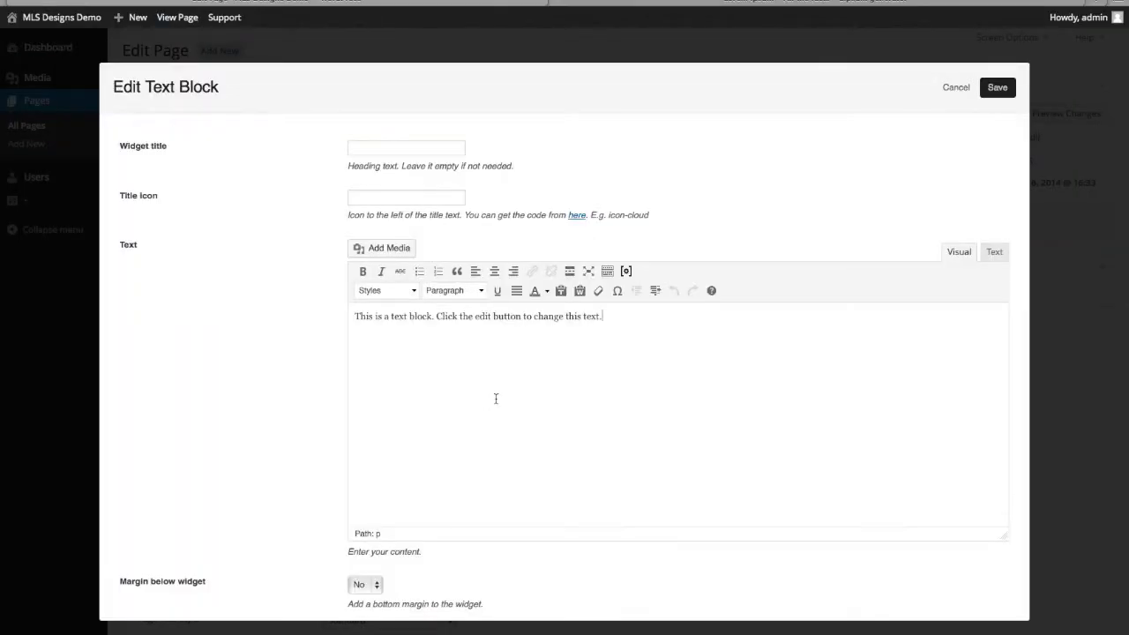
key("ctrl+a")
type("Lorem ipsum dolor sit amet, consectetur adipiscing elit. Morbi laoreet arcu et magna eleifend eleifend. Aenean maximus mauris eu velit fringilla, a interdum metus egestas. Ut accumsan ultrices diam, vel dignissim dolor consectetur quis. Quisque viverra, odio at consectetur ornare, dolor augue tempus lacus, gravida congue leo turpis ut justo. Interdum et malesuada fames ac ante ipsum primis in faucibus. Nullam et nunc et nunc blandit tempus eget et orci. Integer odio libero, mollis sed purus non, condimentum tristique ex. Nam rhoncus, sem efficitur rhoncus imperdiet, ante lacus lobortis lorem, quis malesuada sapien nisi commodo lacus. Class aptent taciti sociosqu ad litora torquent per conubia nostra, per inceptos himenaeos. Donec fermentum lacus ac dui dignissim pharetra. Vestibulum vitae accumsan dui. Curabitur convallis fermentum vehicula.")
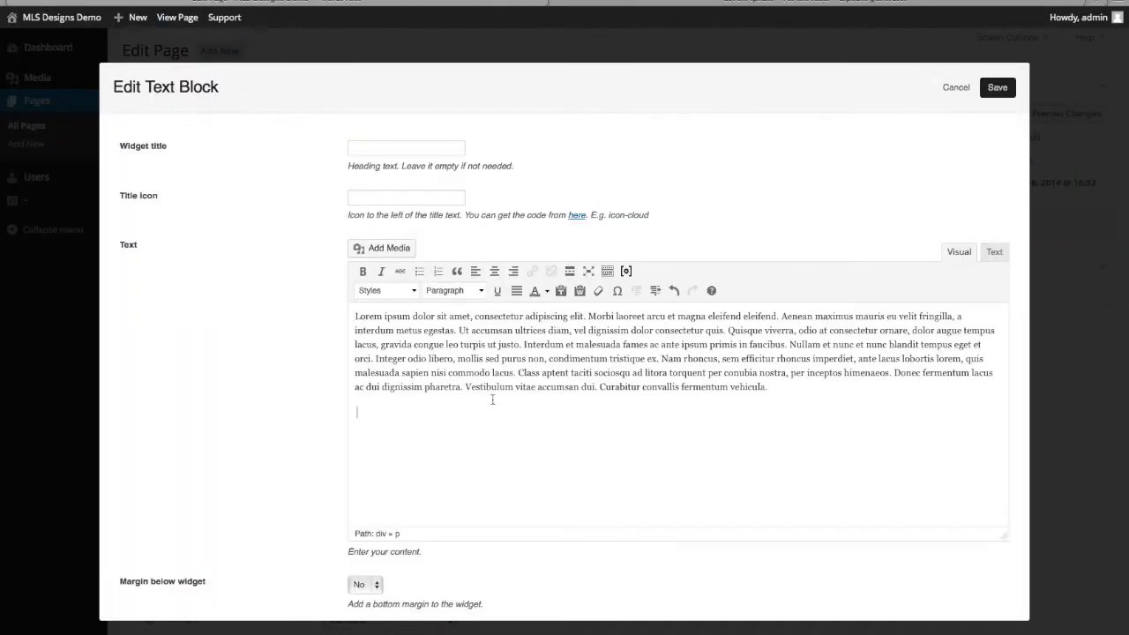
left_click(1000, 88)
- Duplicate the 1/3-width text block to form a row of three matching columns, and update the page
scroll(569, 419, "down", 2)
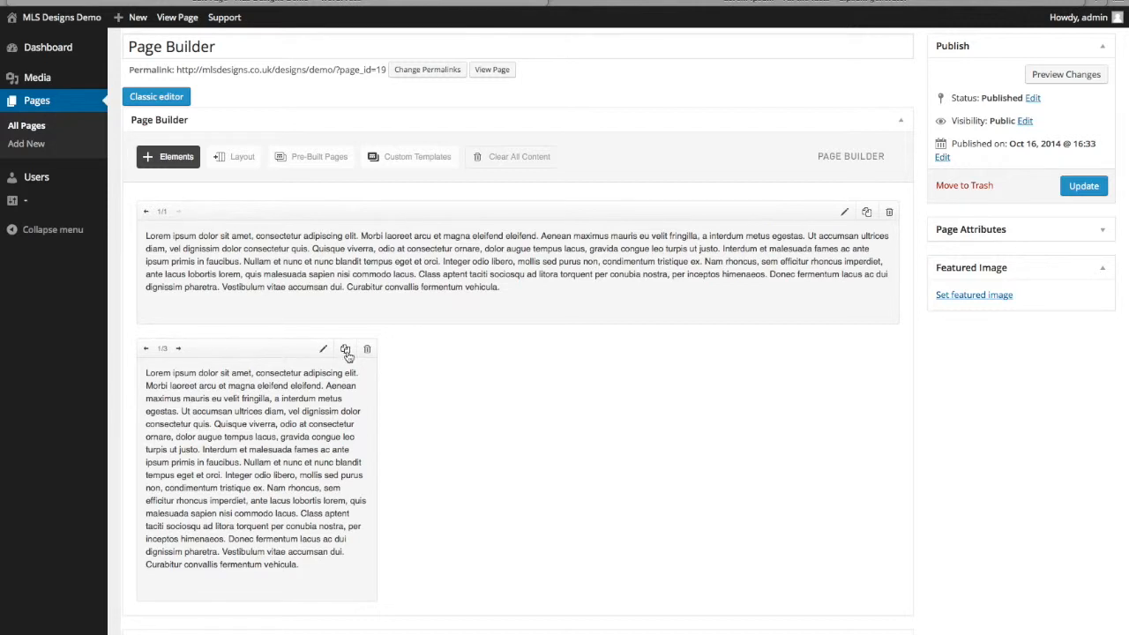
left_click(345, 350)
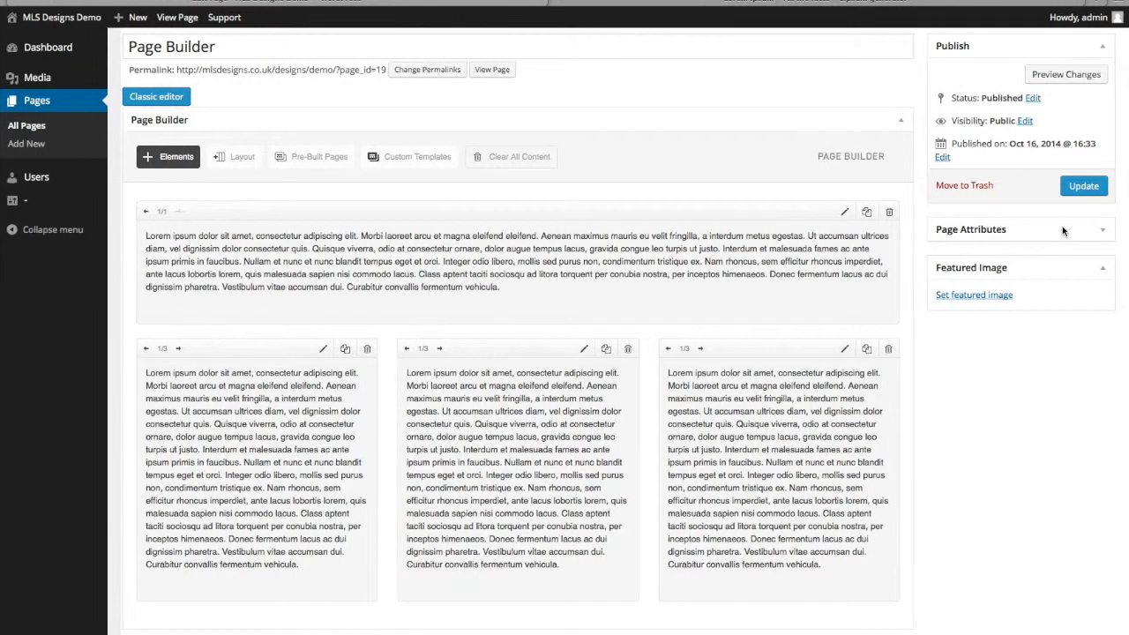
left_click(1086, 188)
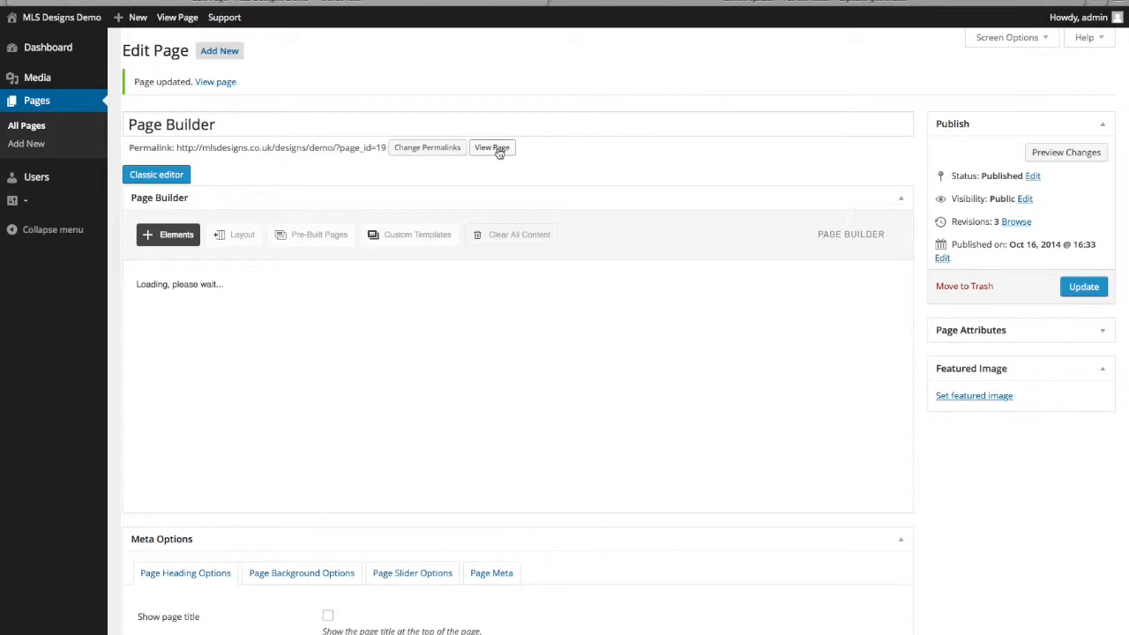
- View the updated page in a new browser tab and examine the full-width paragraph and the columns beneath it
right_click(498, 150)
left_click(557, 152)
left_click(589, 4)
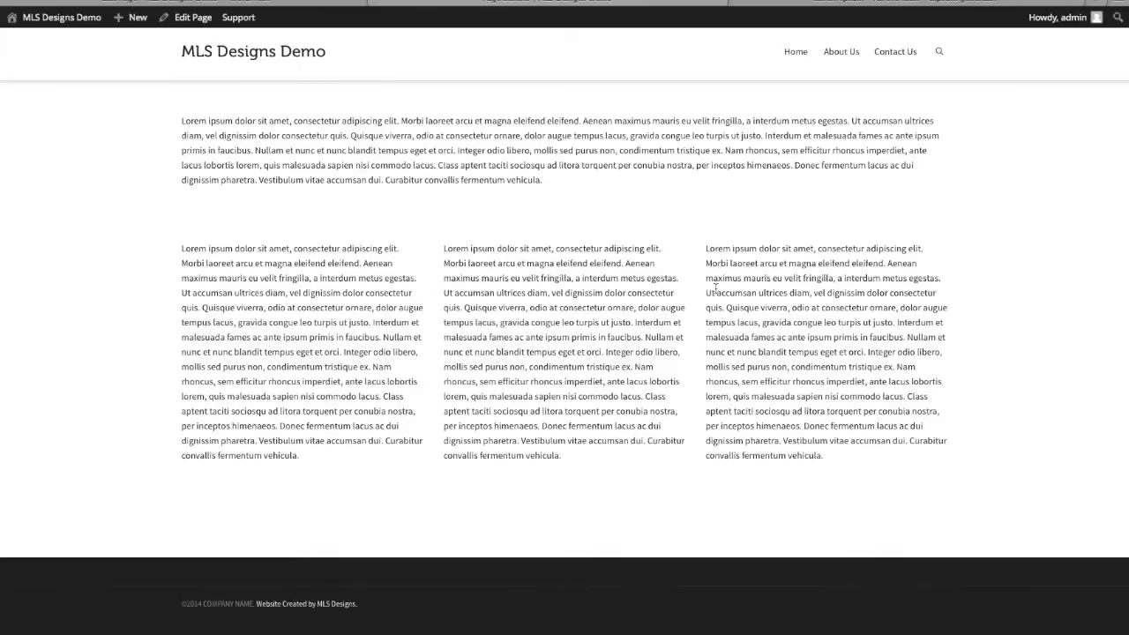
left_click_drag(207, 136, 825, 174)
left_click(638, 195)
left_click_drag(574, 194, 170, 120)
key("ctrl+c")
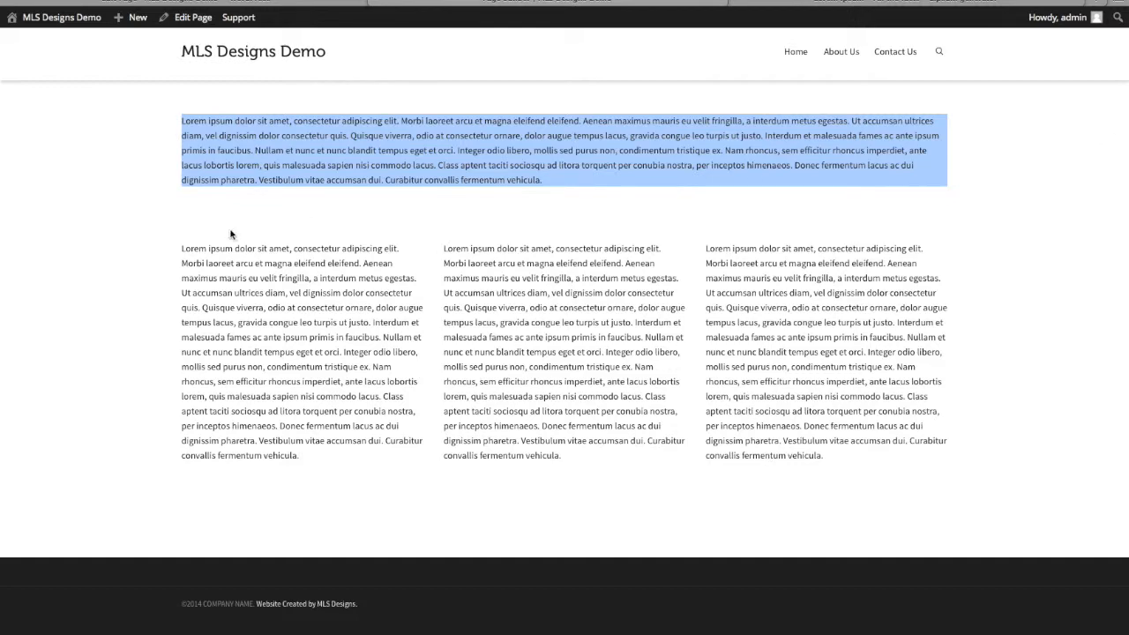
left_click(281, 314)
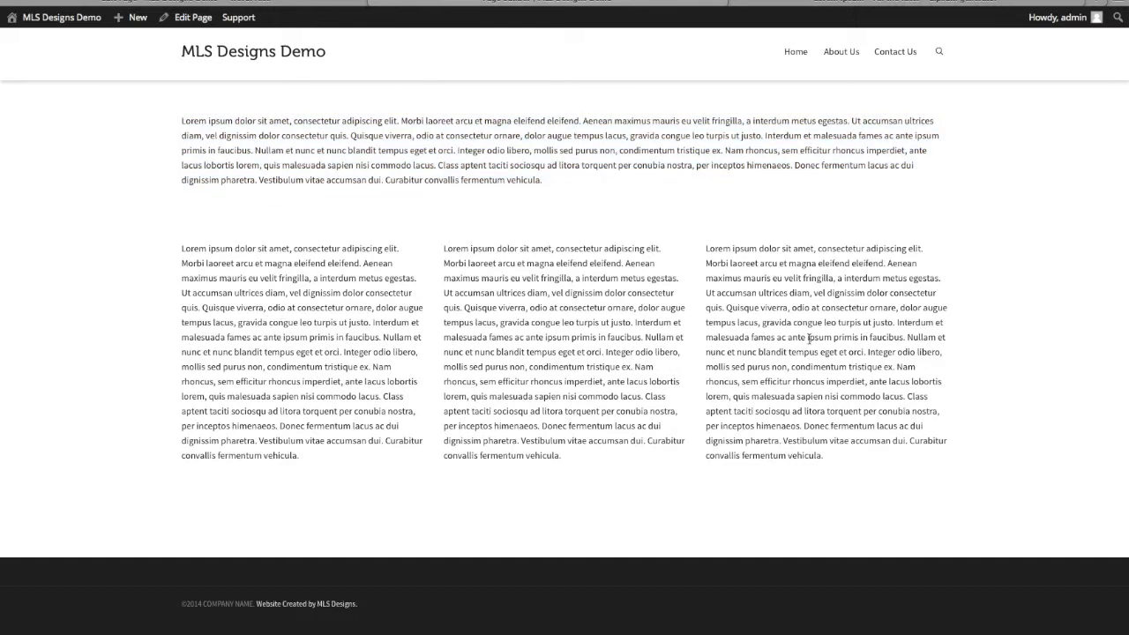
- Return to the page editor and clear all content from the page builder
left_click(377, 3)
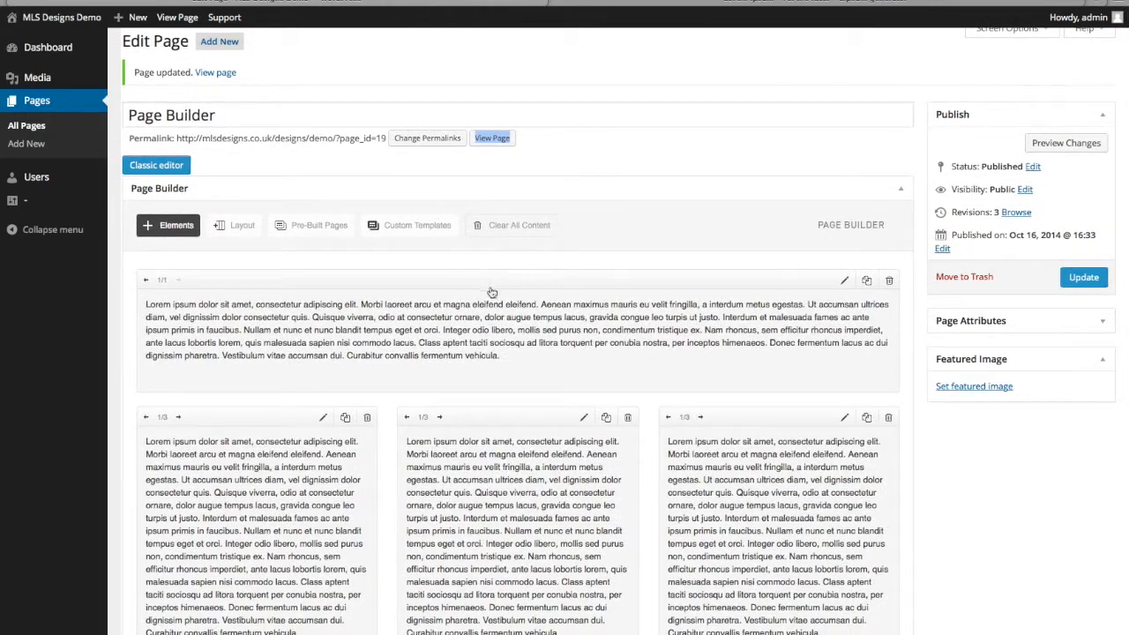
left_click(520, 228)
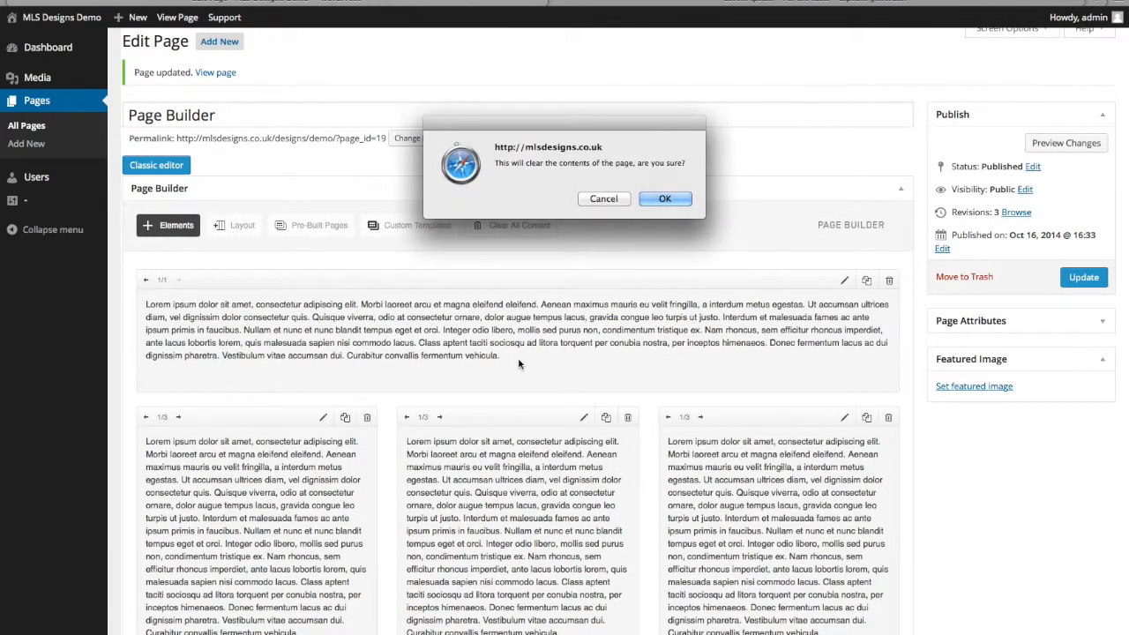
left_click(665, 200)
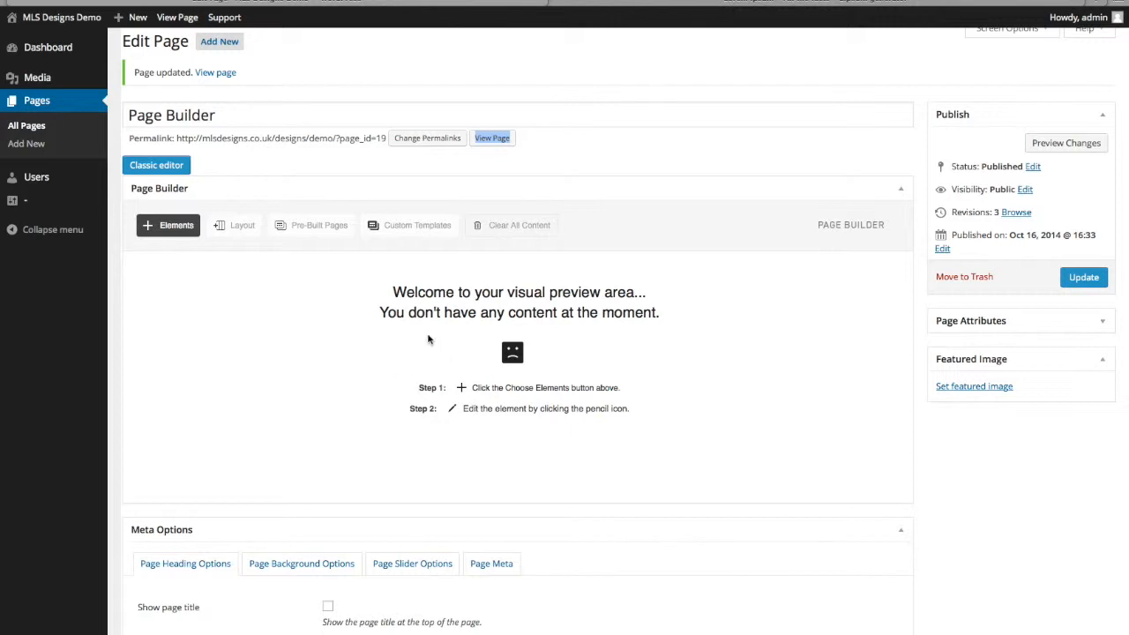
- Add a full-width text block, replace its default text with the "Lorem ipsum dolor sit amet" paragraph and save it
left_click(169, 237)
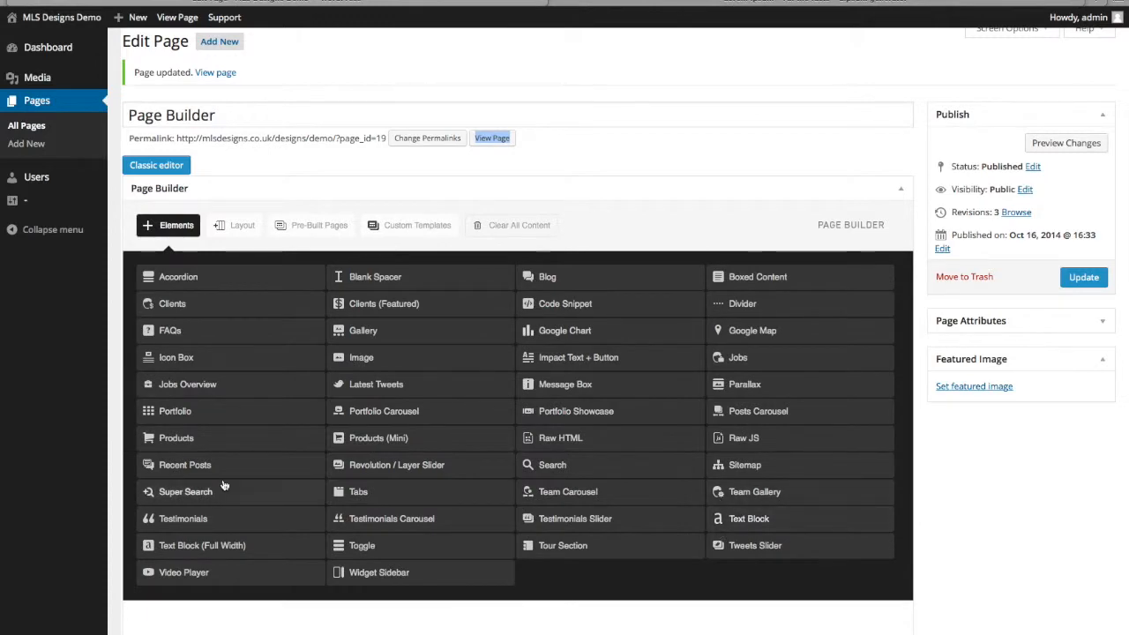
left_click(260, 420)
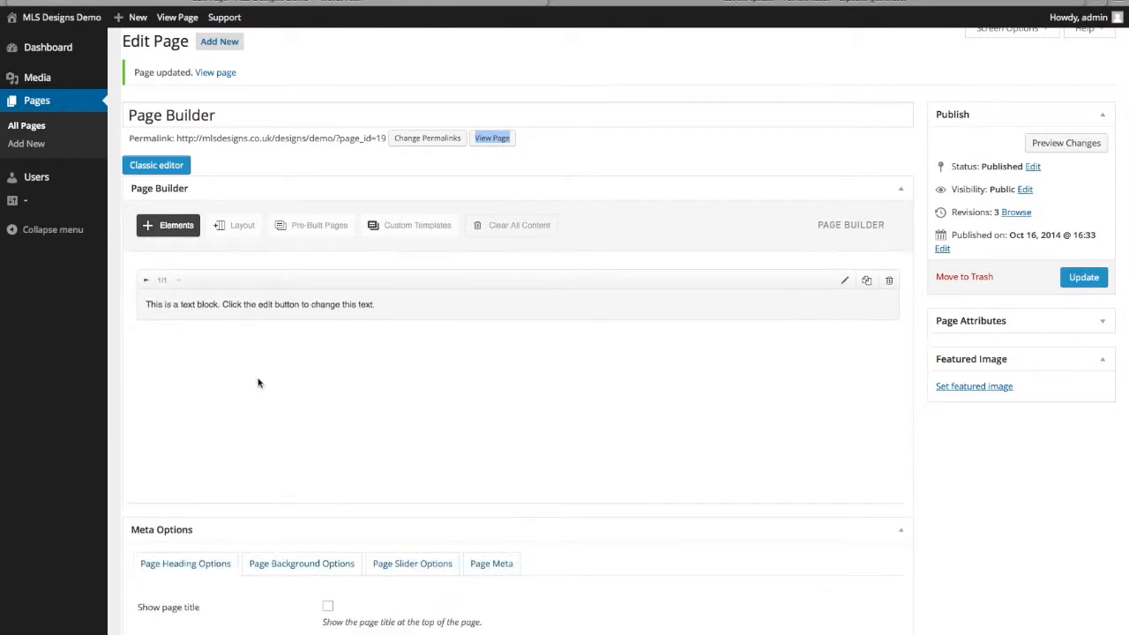
left_click(842, 282)
key("ctrl+a")
key("ctrl+v")
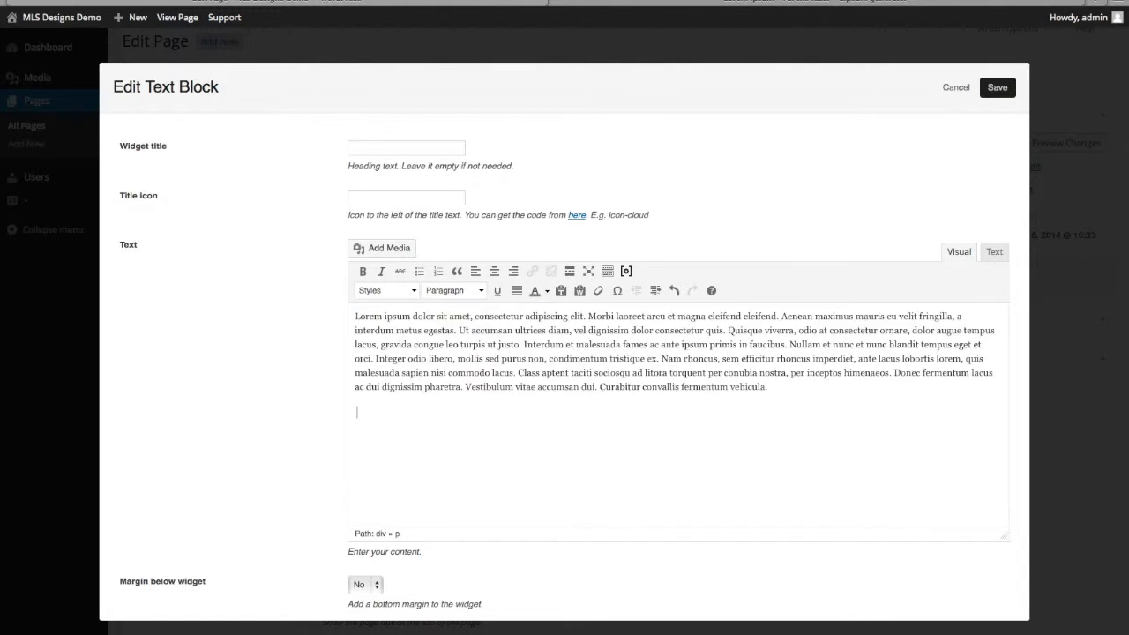
left_click(1005, 92)
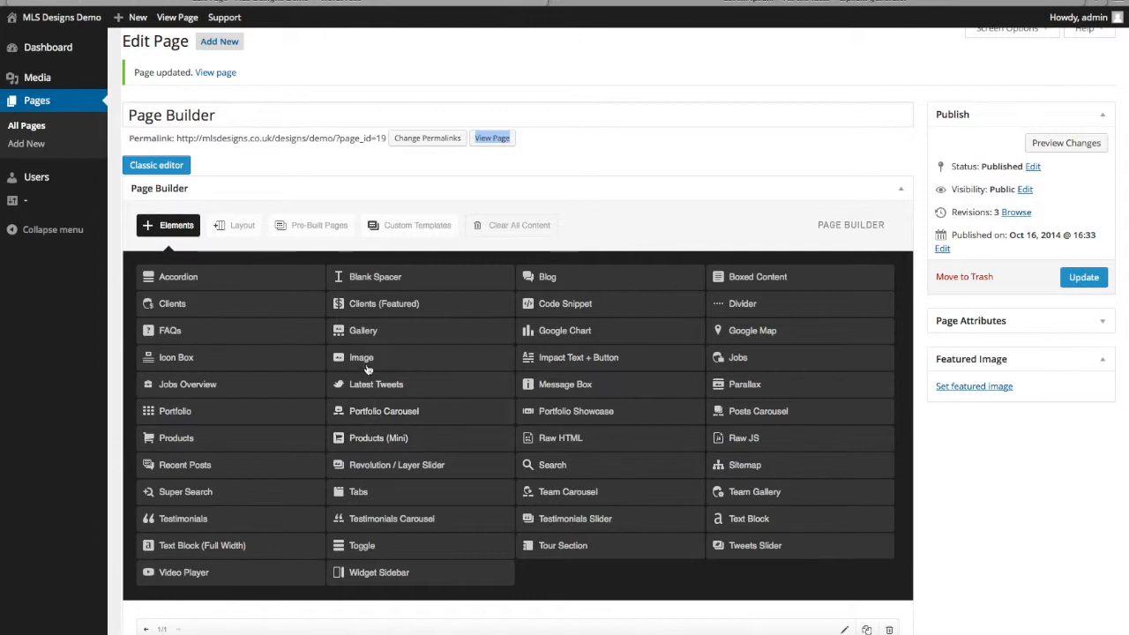
- Add an Image element beneath the text block and reduce its width to 1/3
left_click(363, 358)
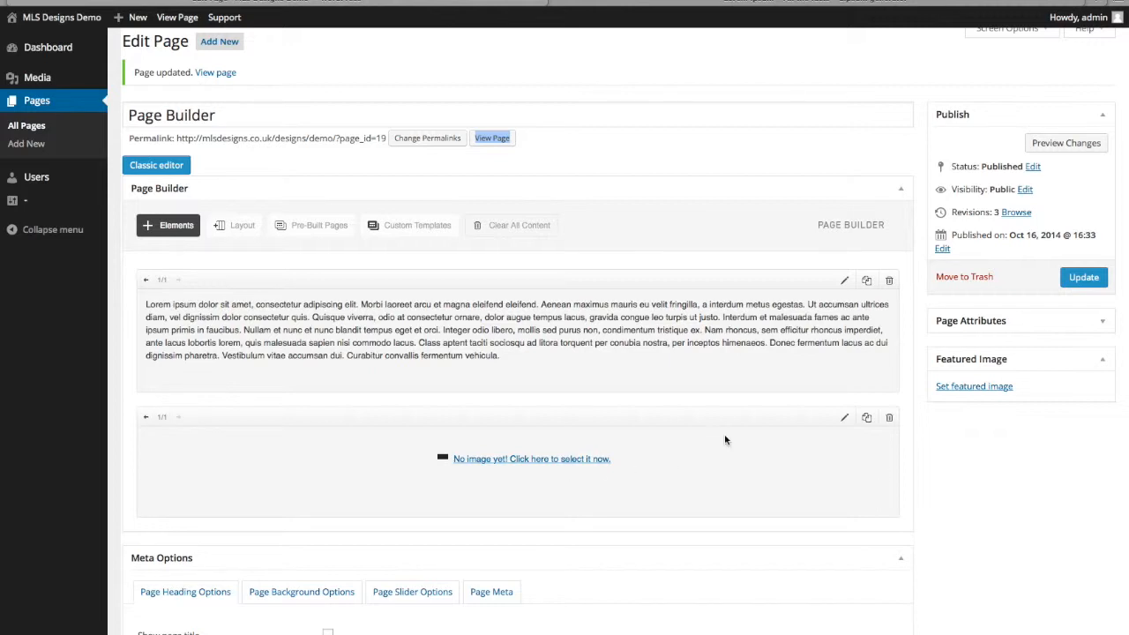
scroll(648, 474, "down", 1)
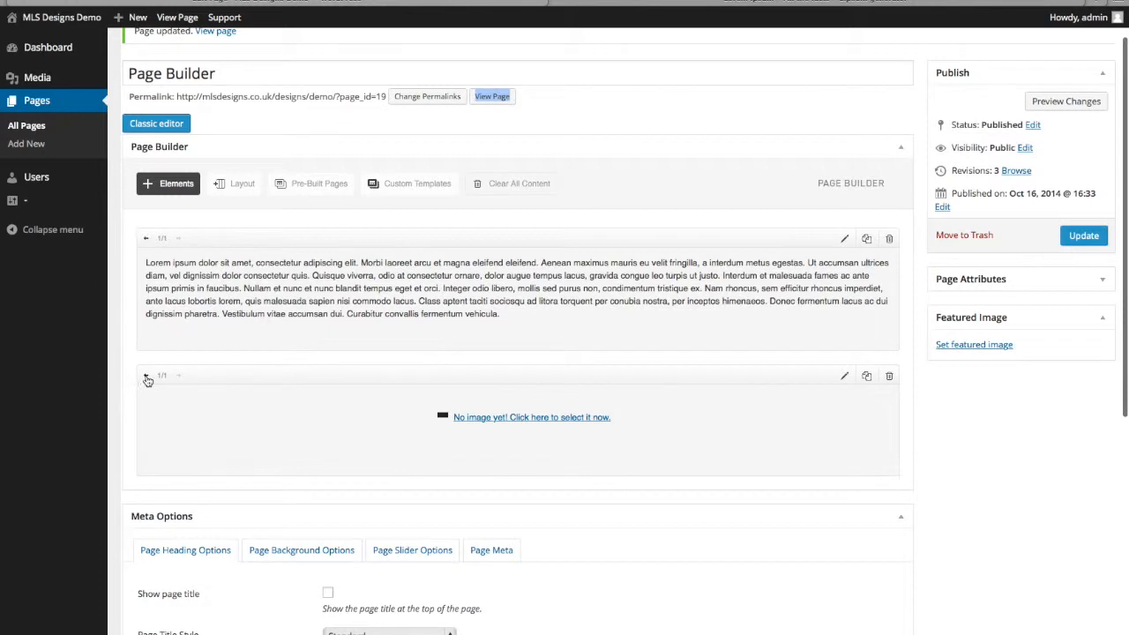
left_click(145, 374)
left_click(145, 375)
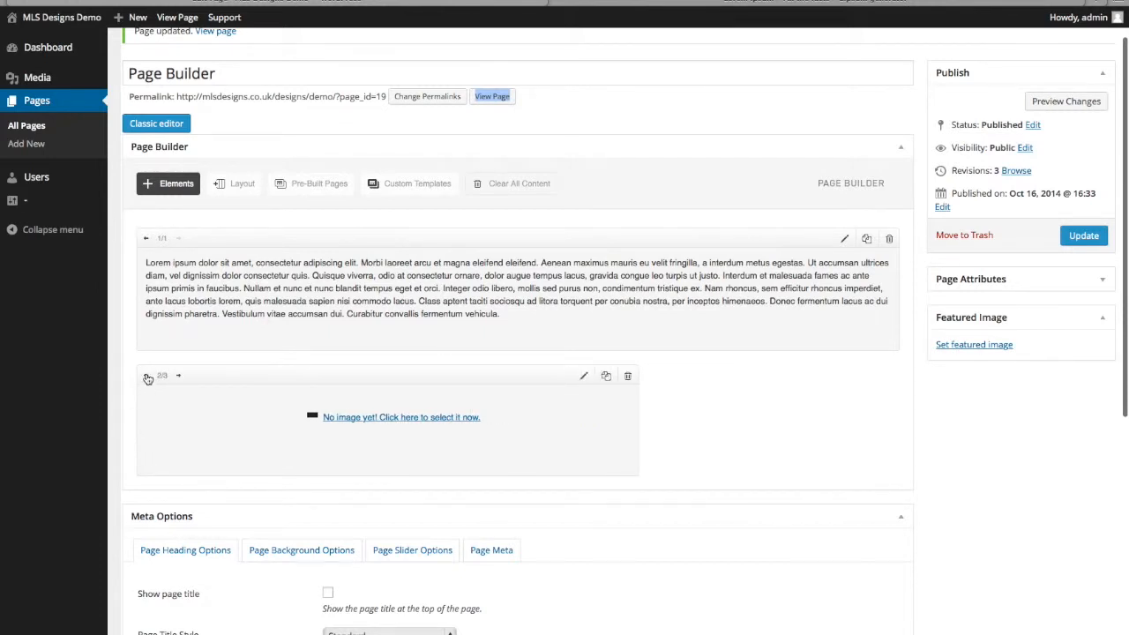
left_click(146, 375)
left_click(145, 375)
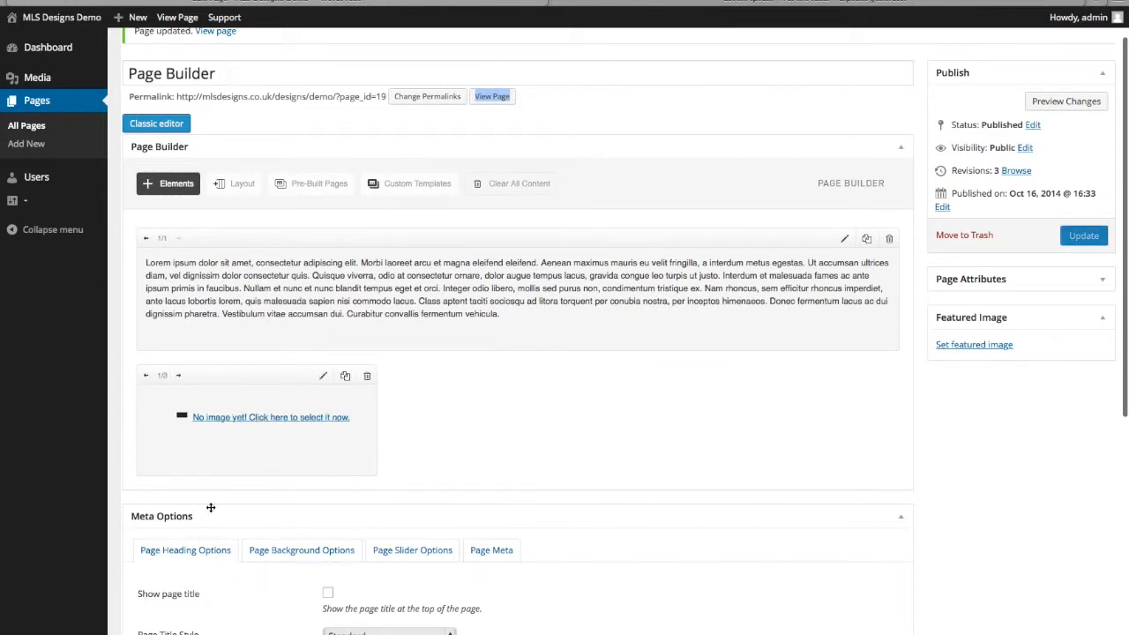
- Assign adminlogo_exp.png from the media library to the 1/3-width image element
left_click(267, 422)
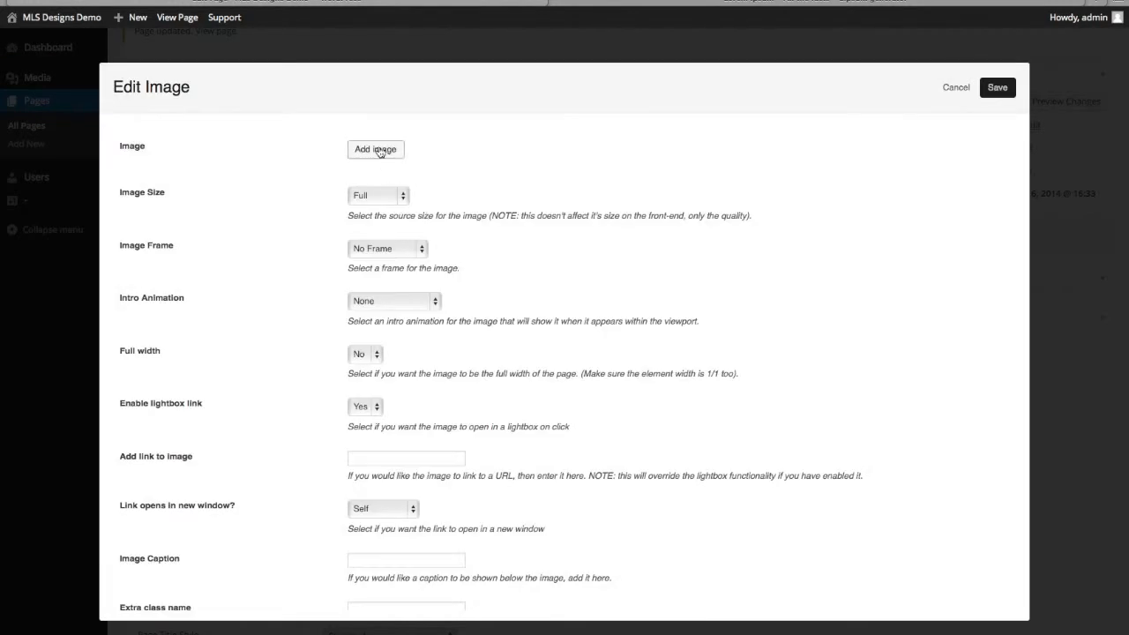
left_click(377, 149)
left_click(87, 172)
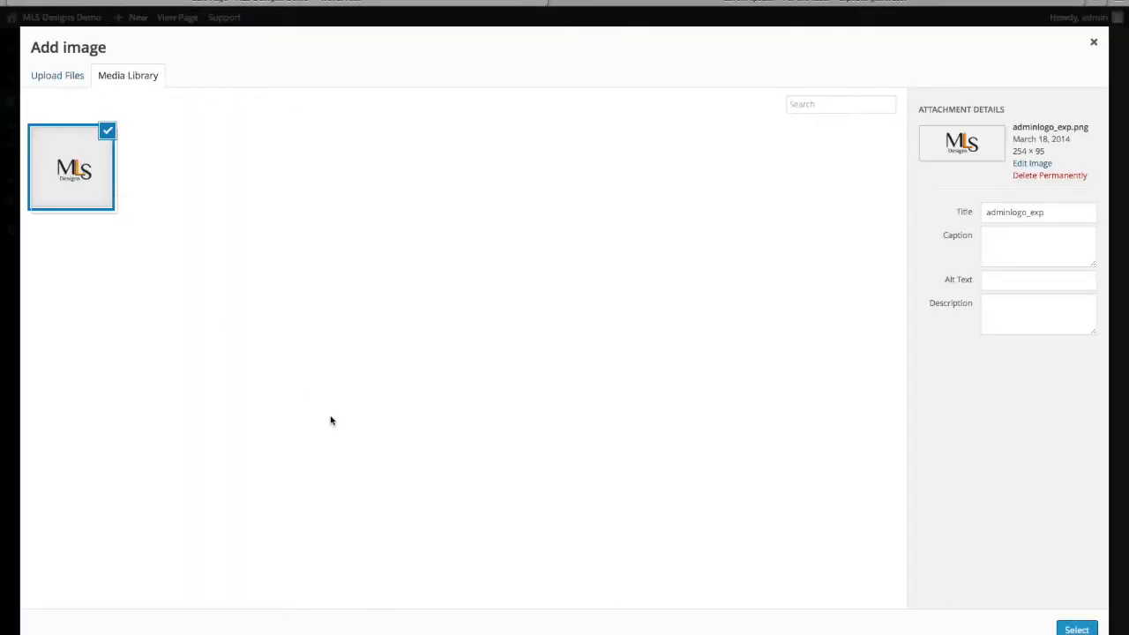
left_click(1076, 628)
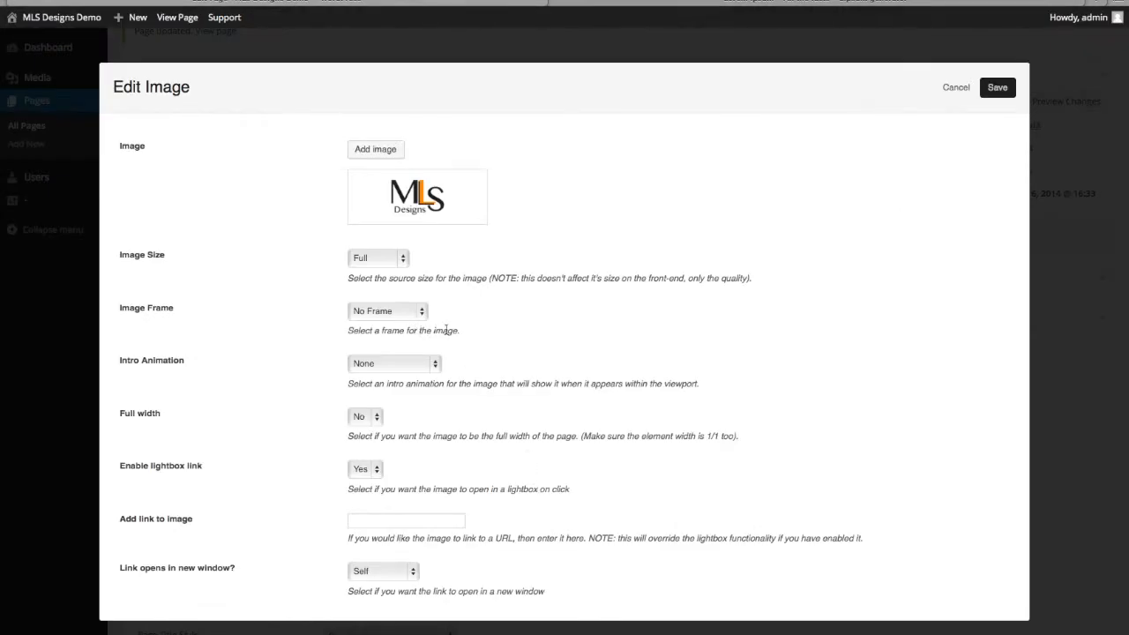
- Try the Thumbnail source size for the image and return it to Full
scroll(388, 272, "down", 1)
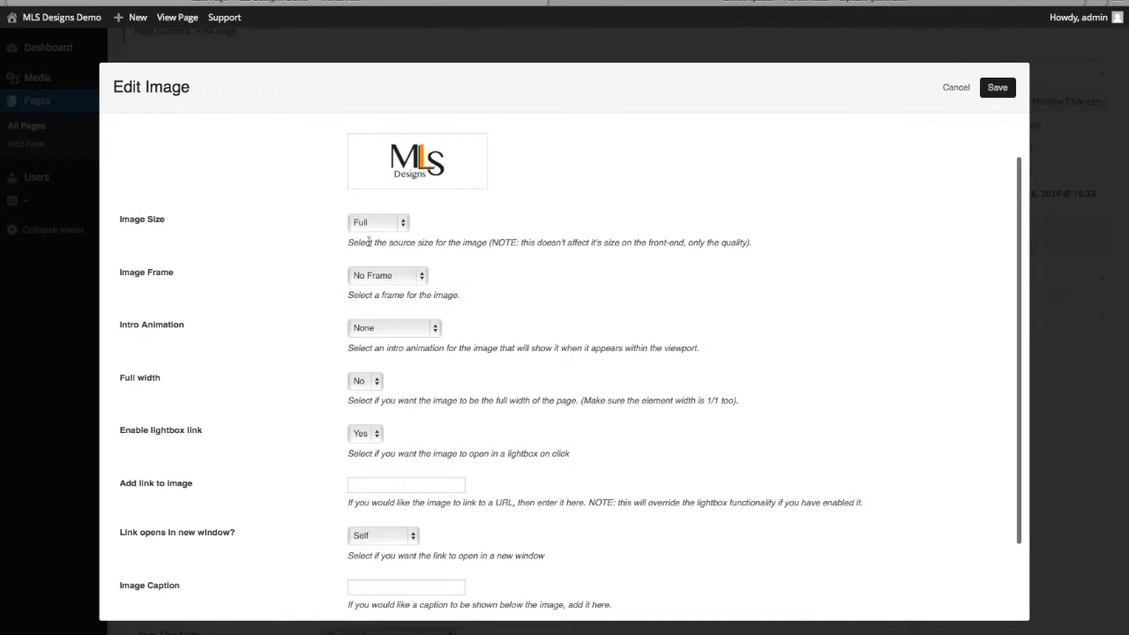
left_click(391, 225)
left_click(368, 227)
left_click(370, 226)
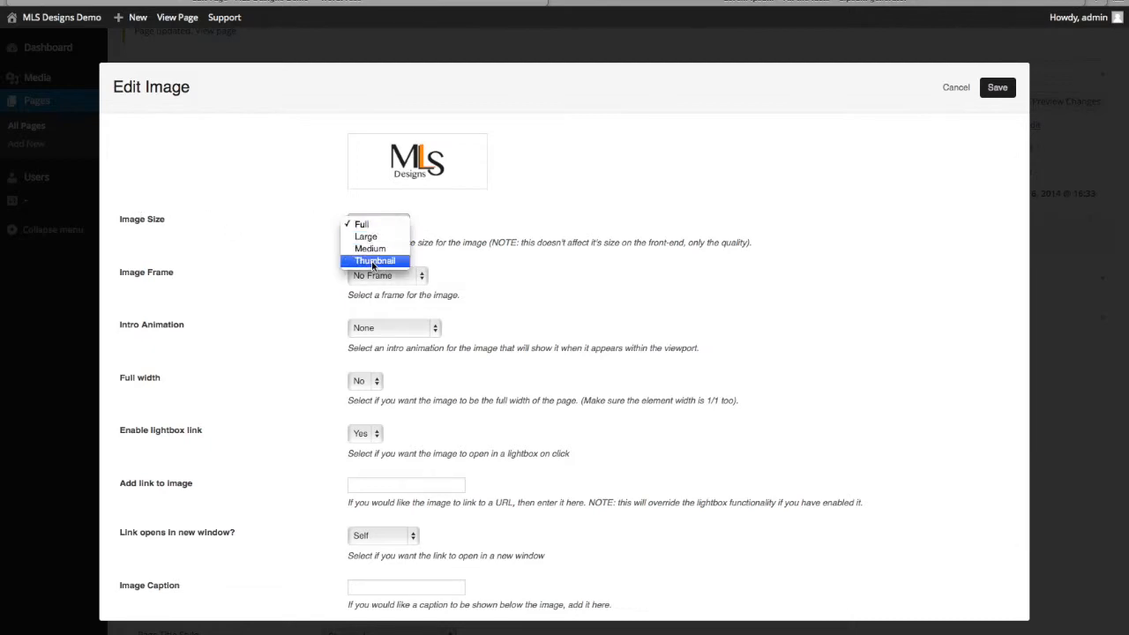
left_click(373, 261)
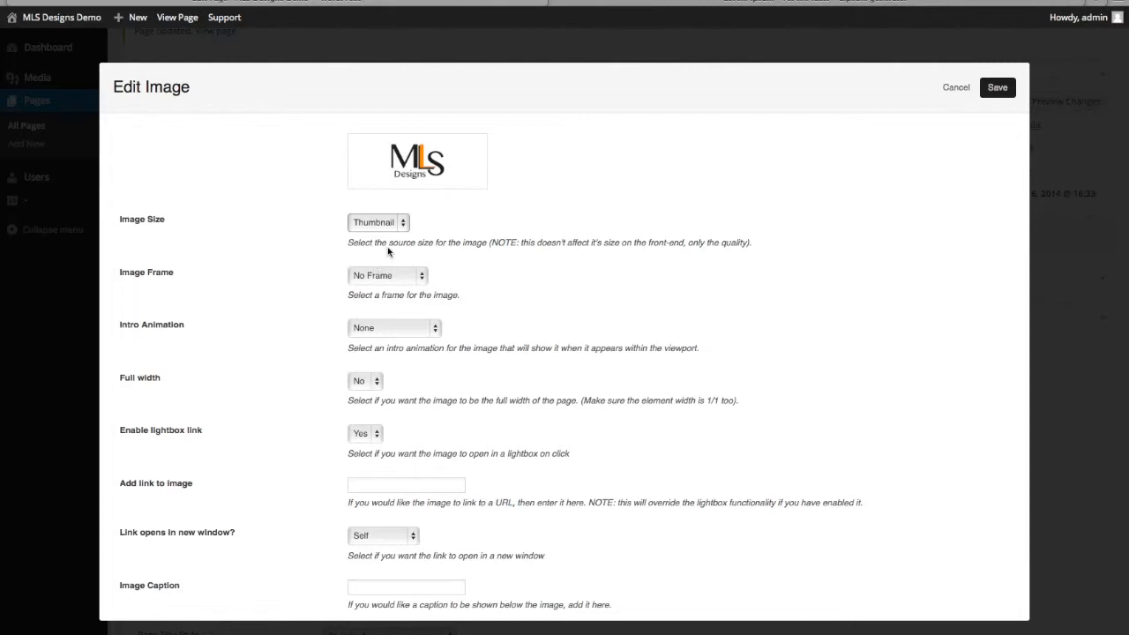
left_click(391, 223)
left_click(365, 184)
- Give the image a Border Frame and a Fade In intro animation
left_click(398, 275)
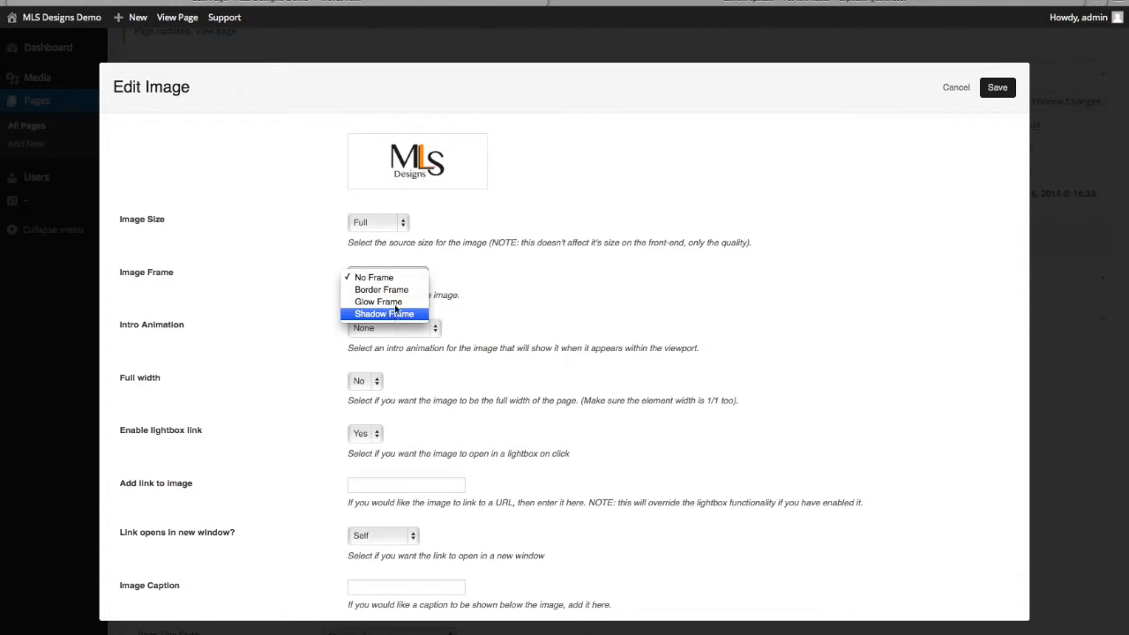
left_click(381, 289)
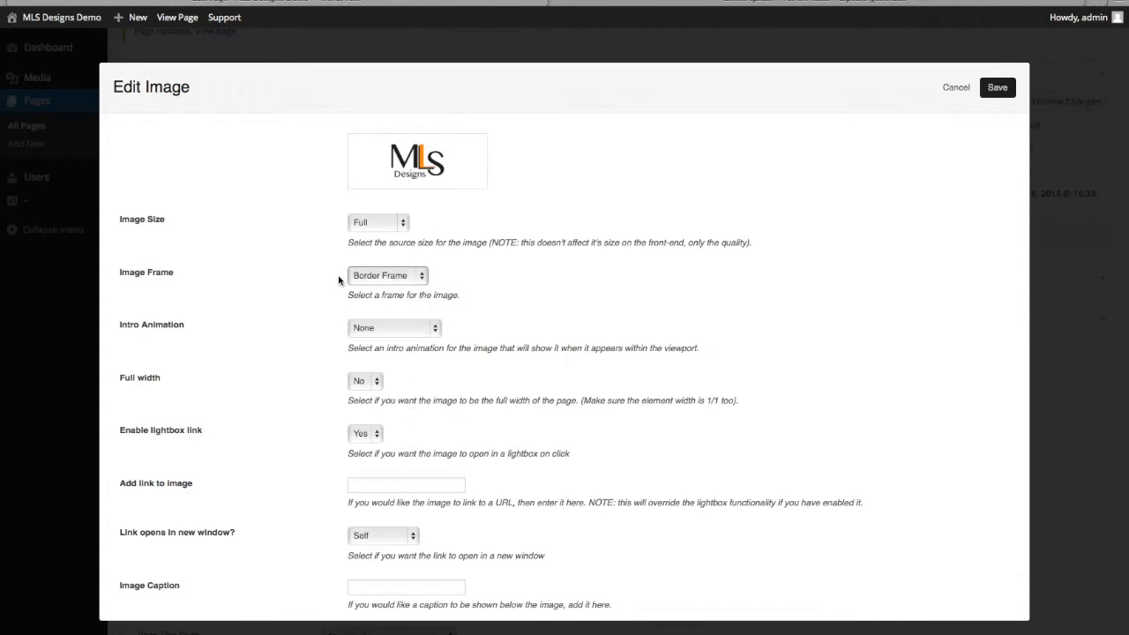
left_click(371, 276)
left_click(370, 277)
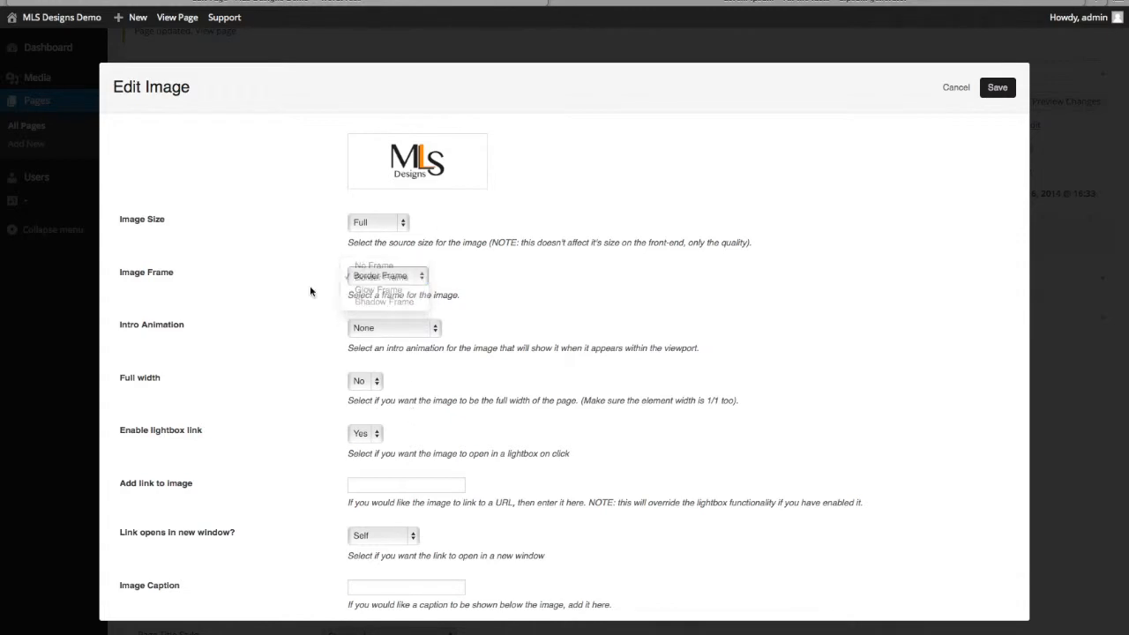
left_click(387, 327)
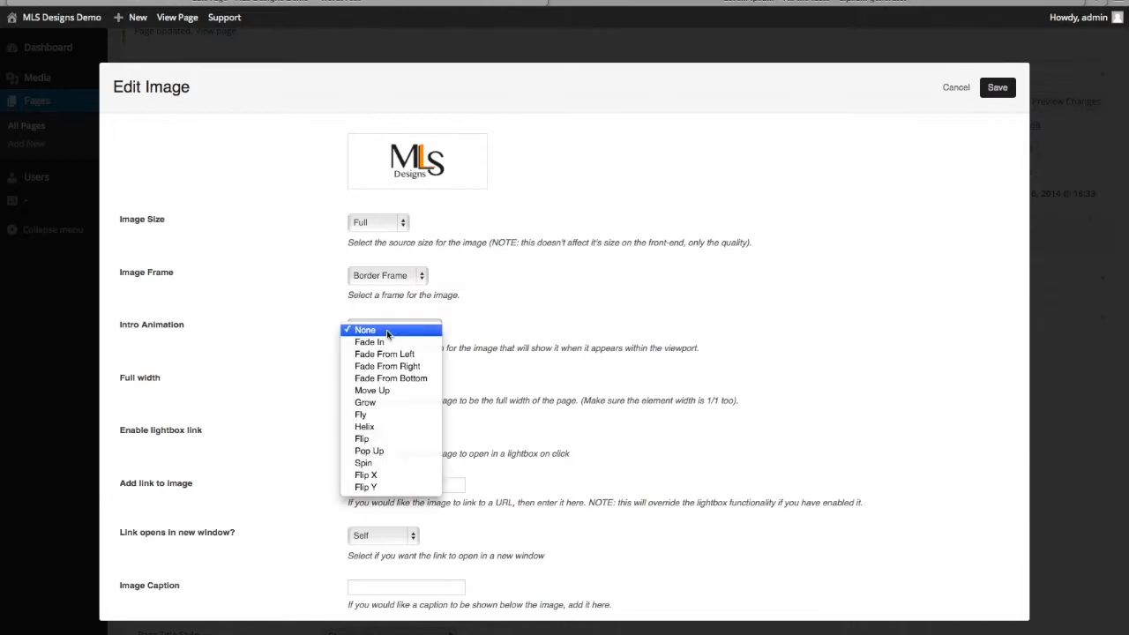
left_click(384, 342)
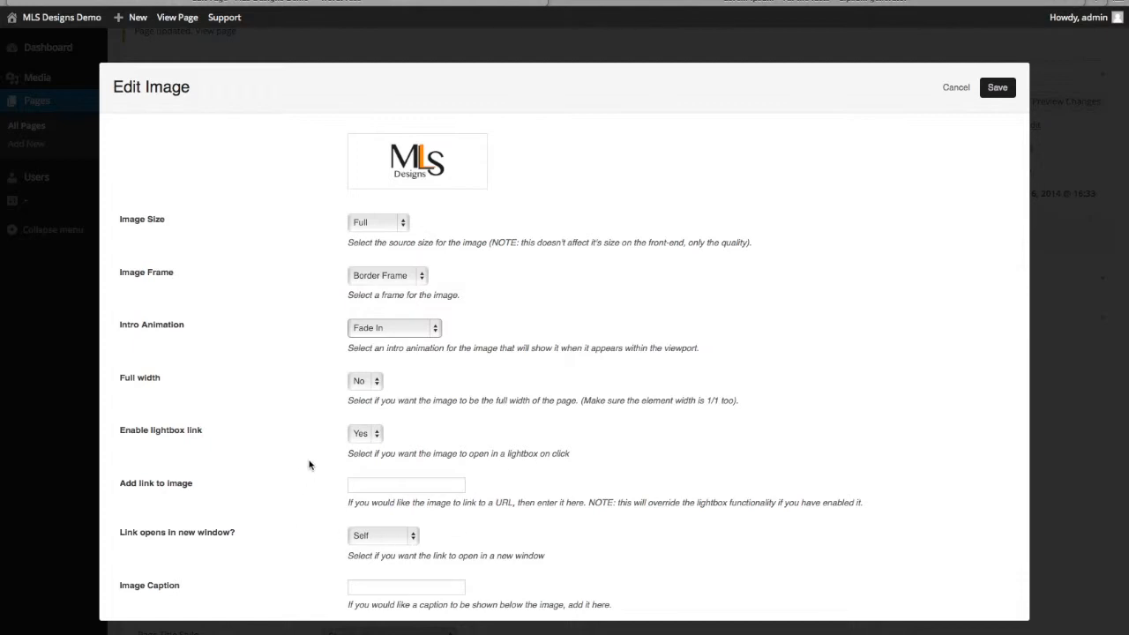
- Disable the image's lightbox link and save the image settings
scroll(309, 462, "down", 1)
scroll(309, 466, "down", 1)
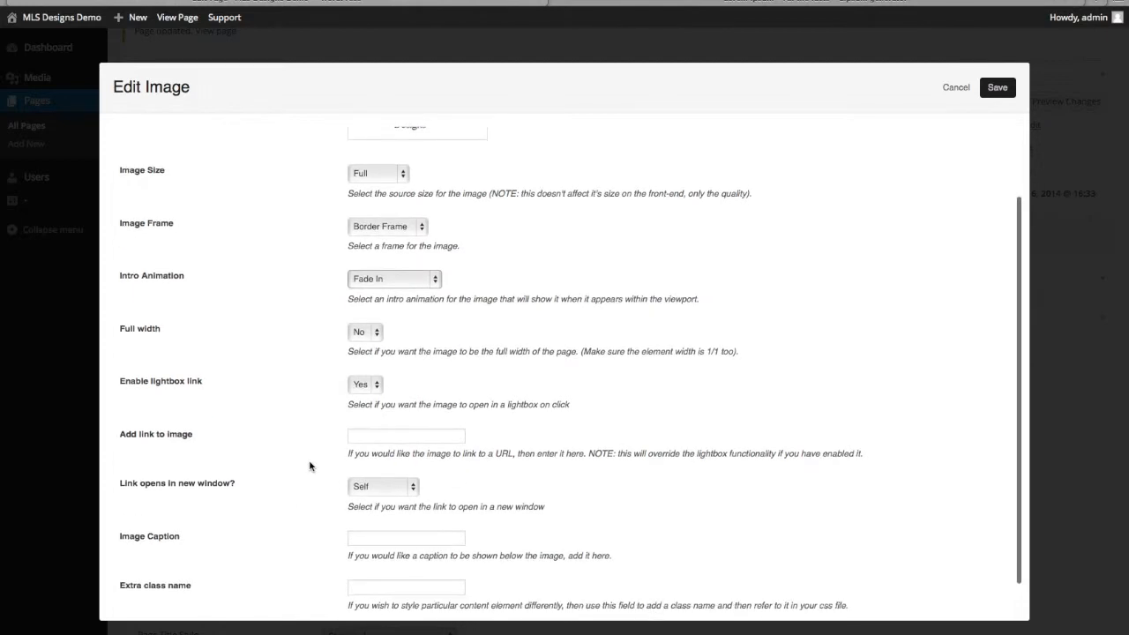
left_click(360, 386)
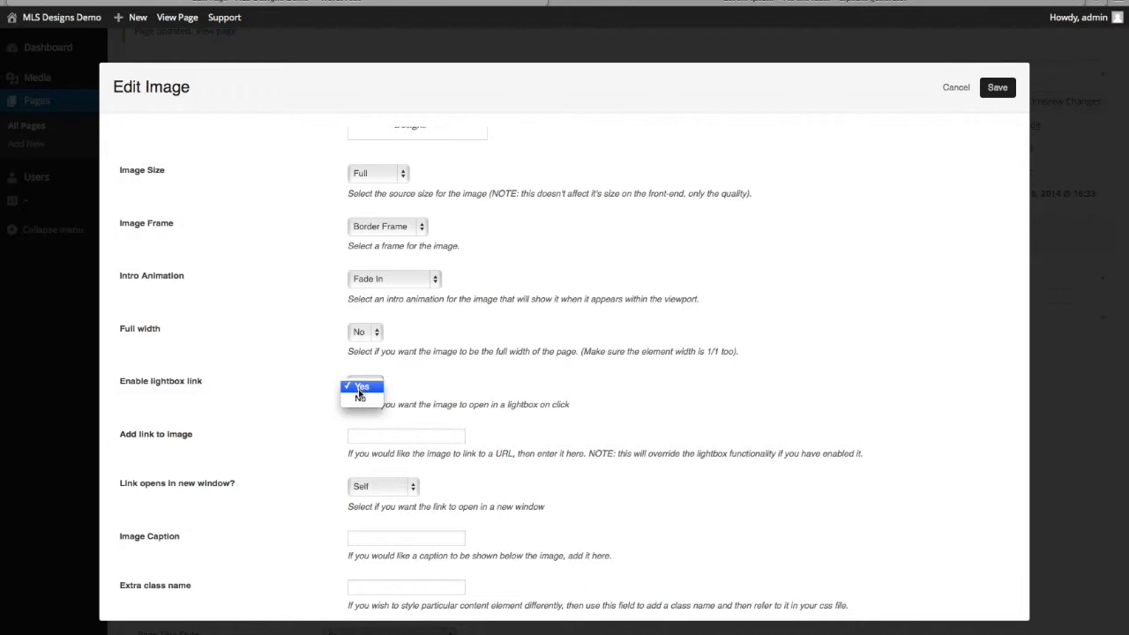
left_click(360, 400)
scroll(401, 399, "down", 2)
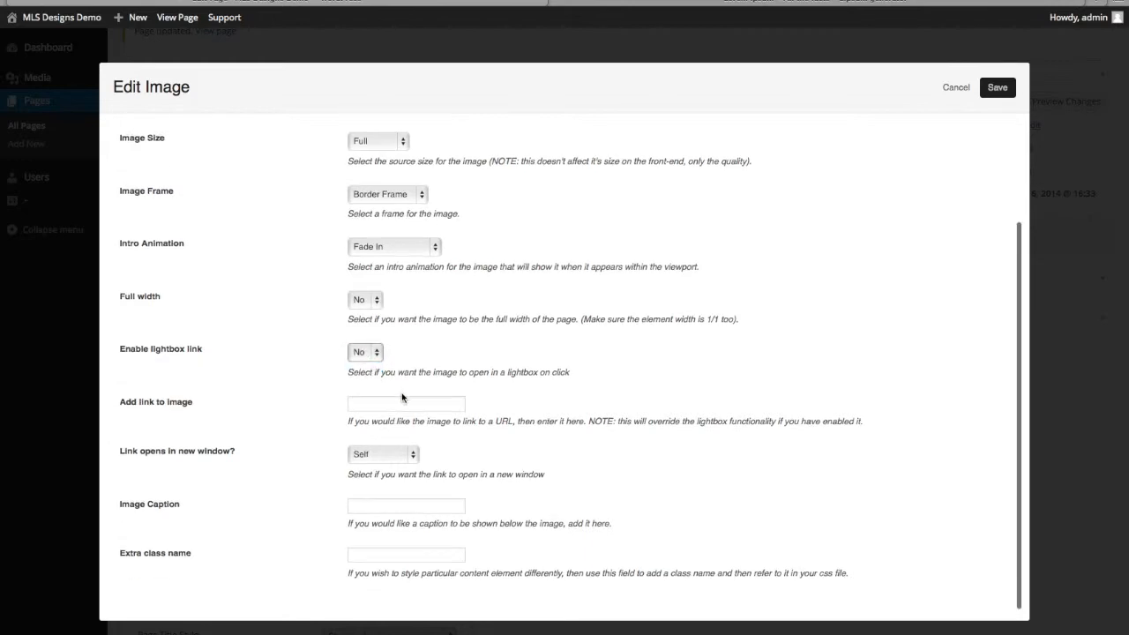
scroll(462, 357, "up", 4)
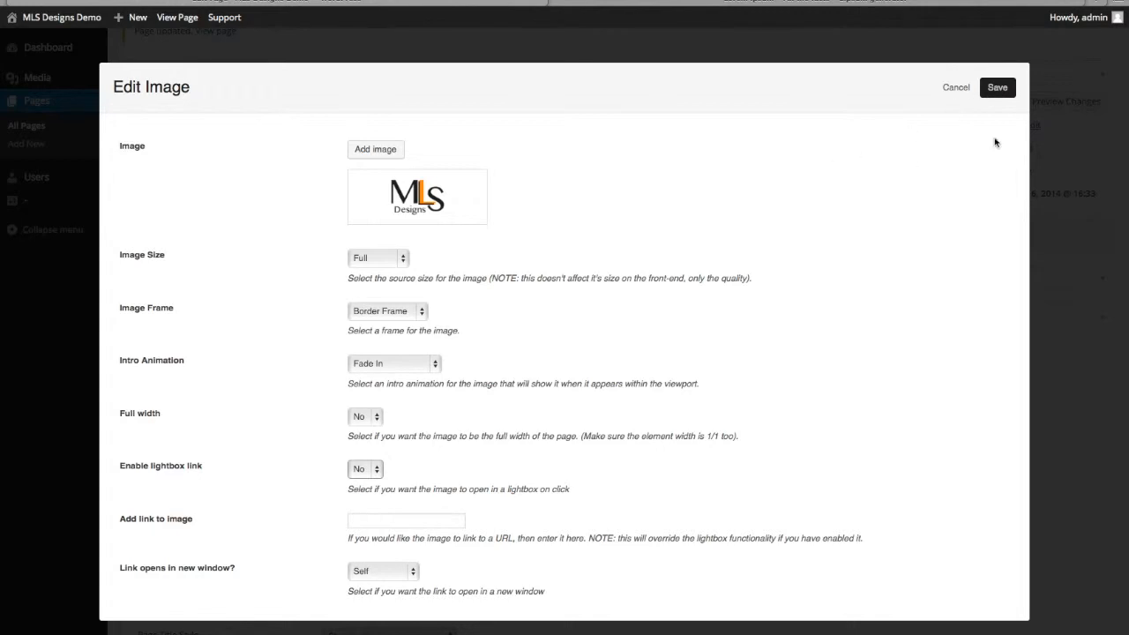
left_click(997, 87)
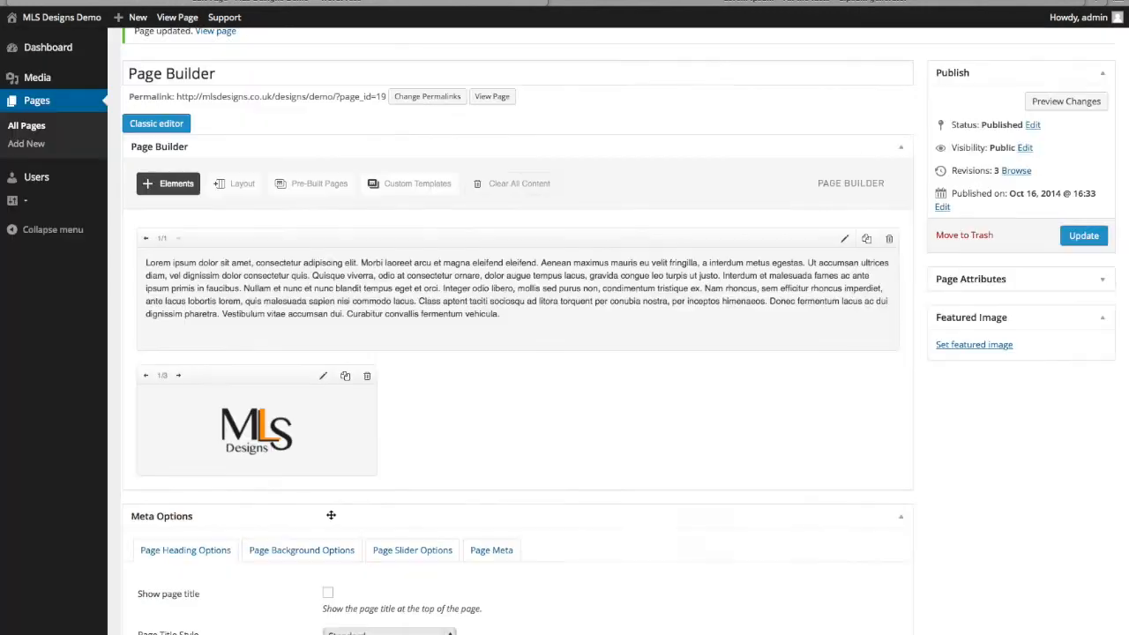
- Duplicate the logo image to form a row of three, and clone the full-width text block above it
left_click(345, 376)
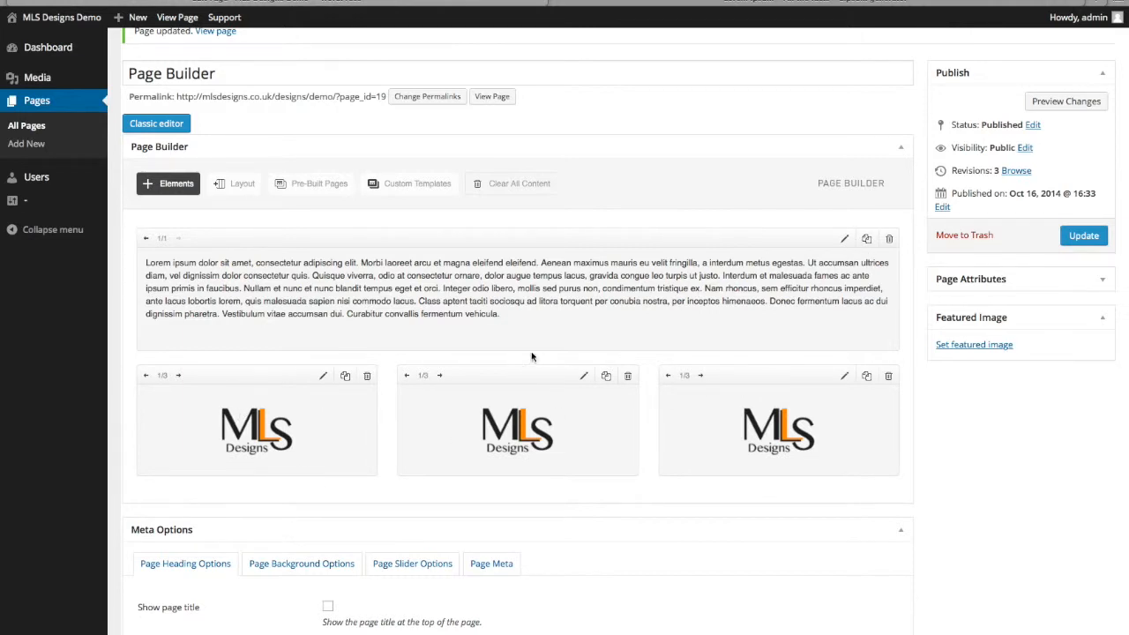
scroll(432, 421, "down", 1)
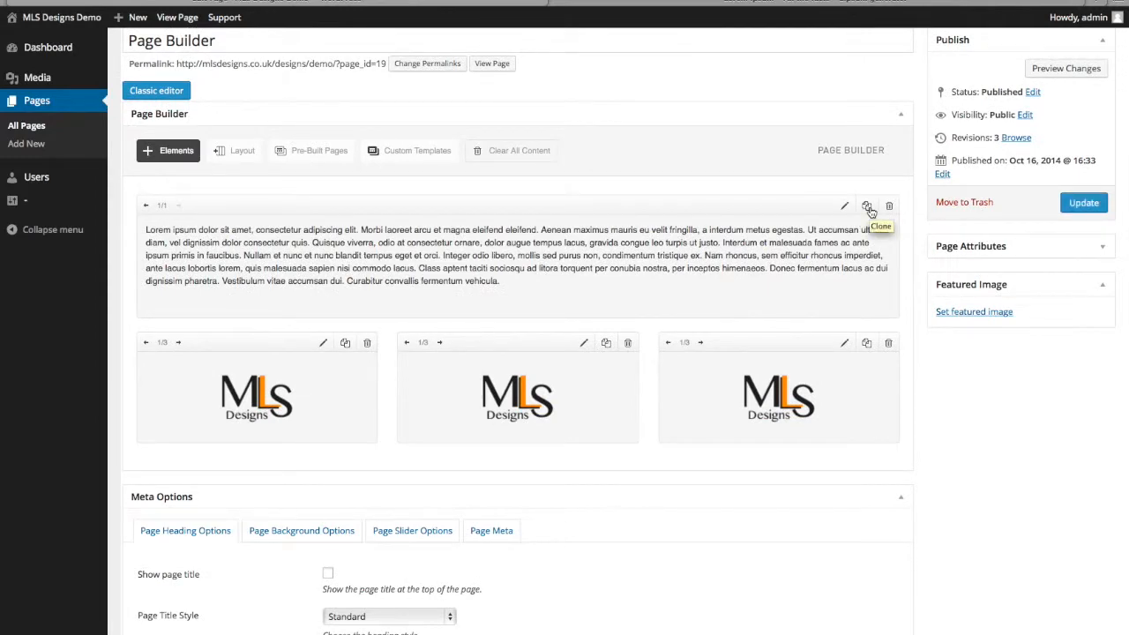
left_click(868, 208)
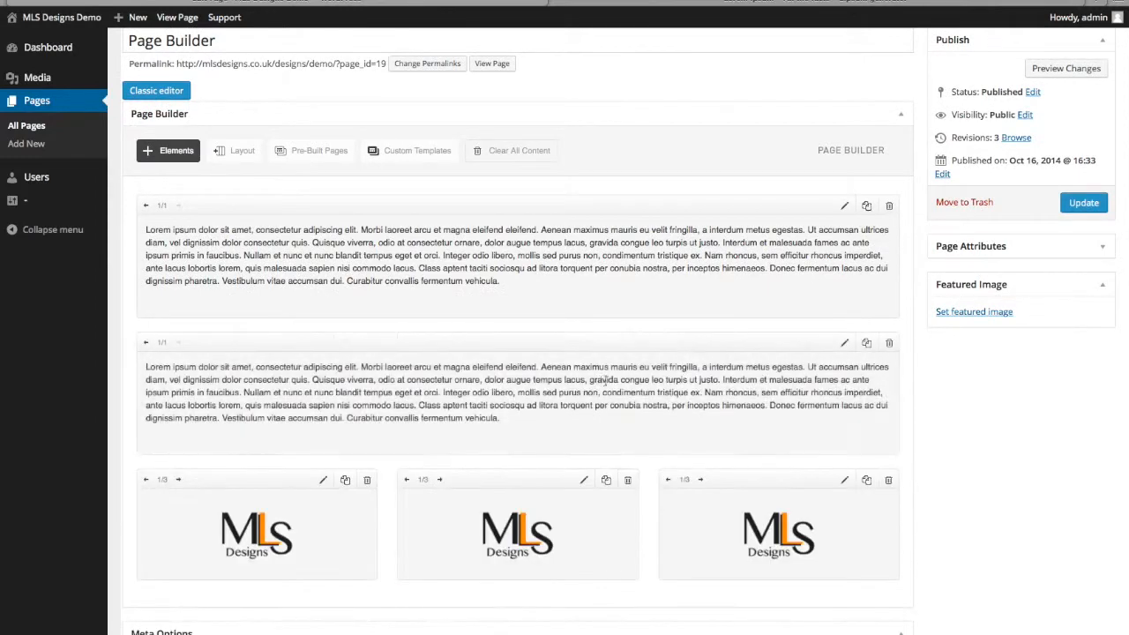
- Move the second full-width text block below the row of three logo images
scroll(524, 416, "down", 2)
scroll(545, 469, "down", 1)
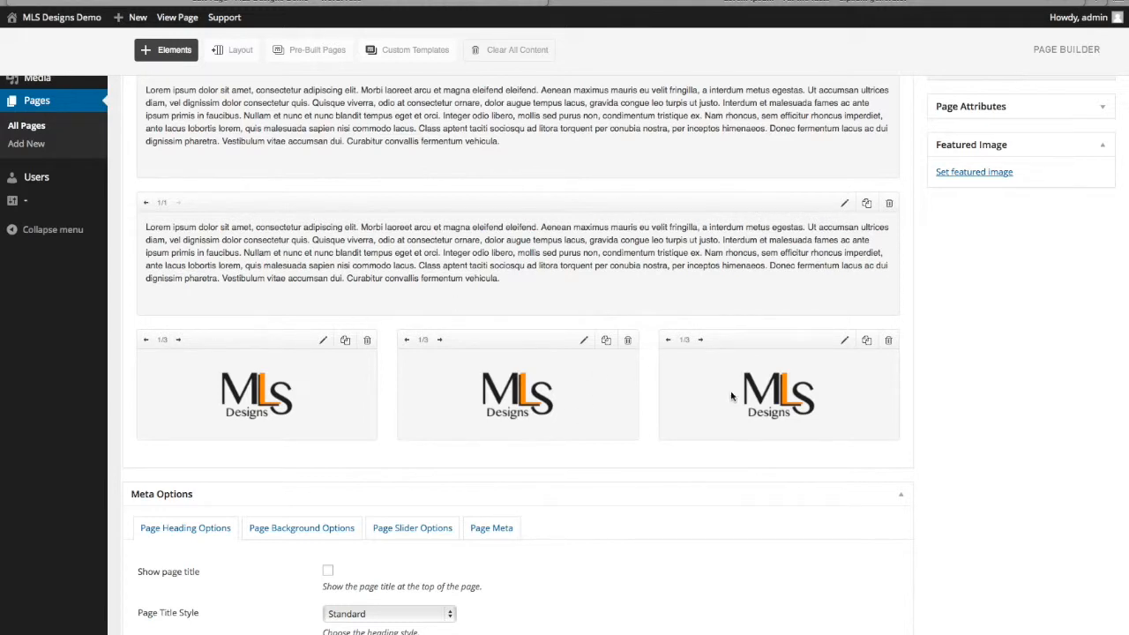
scroll(940, 347, "down", 1)
scroll(940, 346, "down", 1)
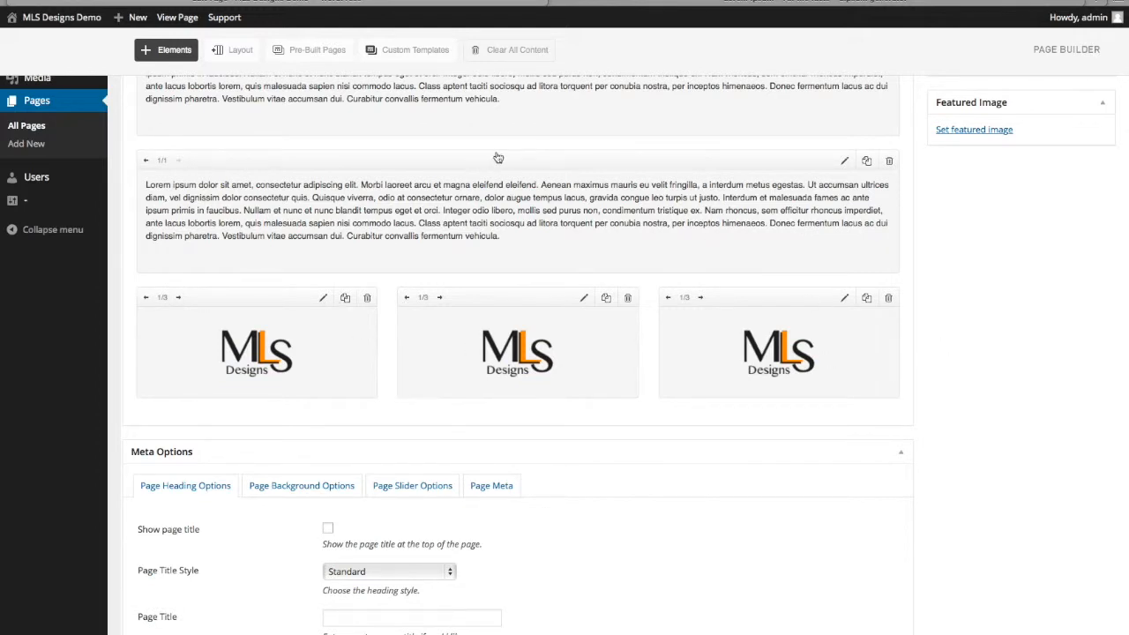
mouse_move(600, 168)
left_mouse_down()
mouse_move(588, 176)
mouse_move(559, 275)
mouse_move(547, 388)
mouse_move(435, 511)
mouse_move(603, 305)
left_mouse_up()
scroll(529, 323, "up", 3)
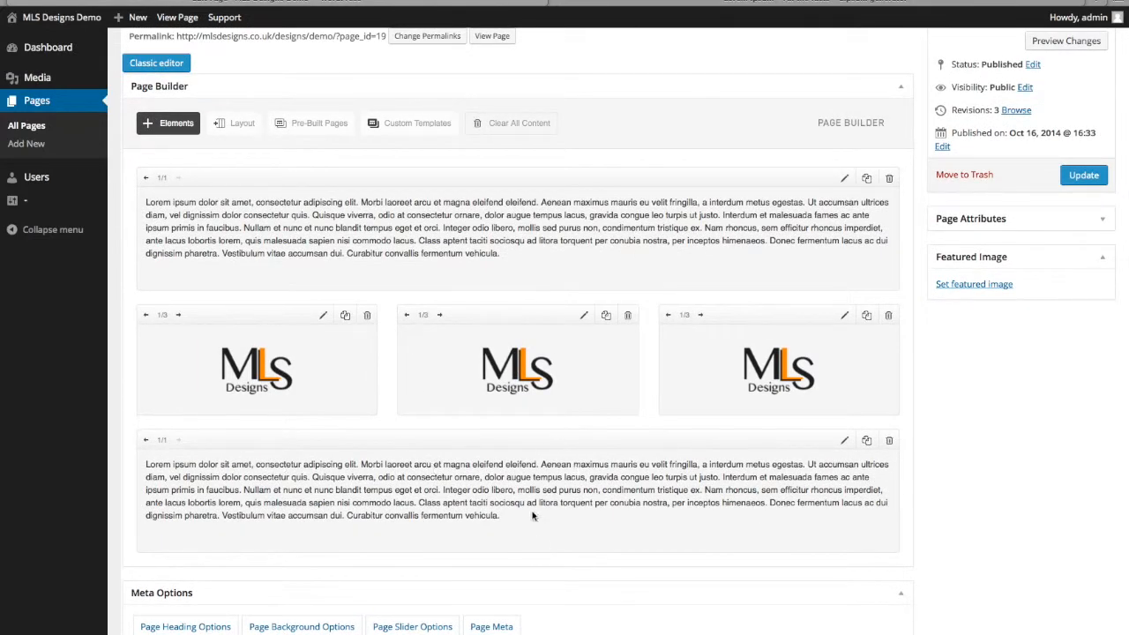
- Reduce the text block below the images to 1/2 width and duplicate it to form two columns
left_click(147, 441)
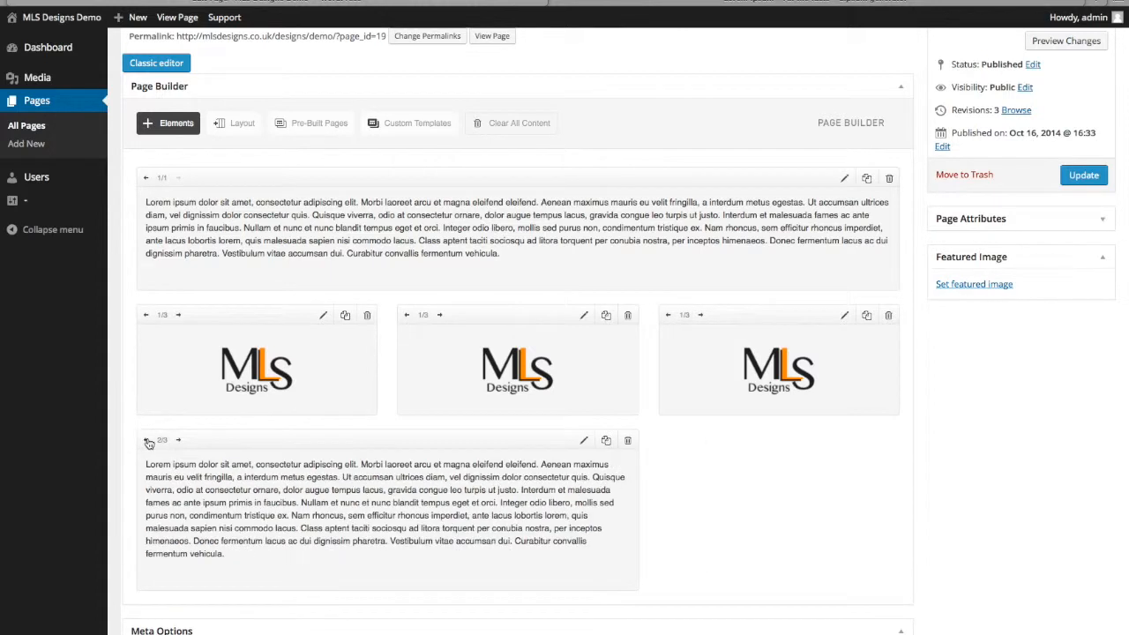
left_click(147, 441)
left_click(475, 441)
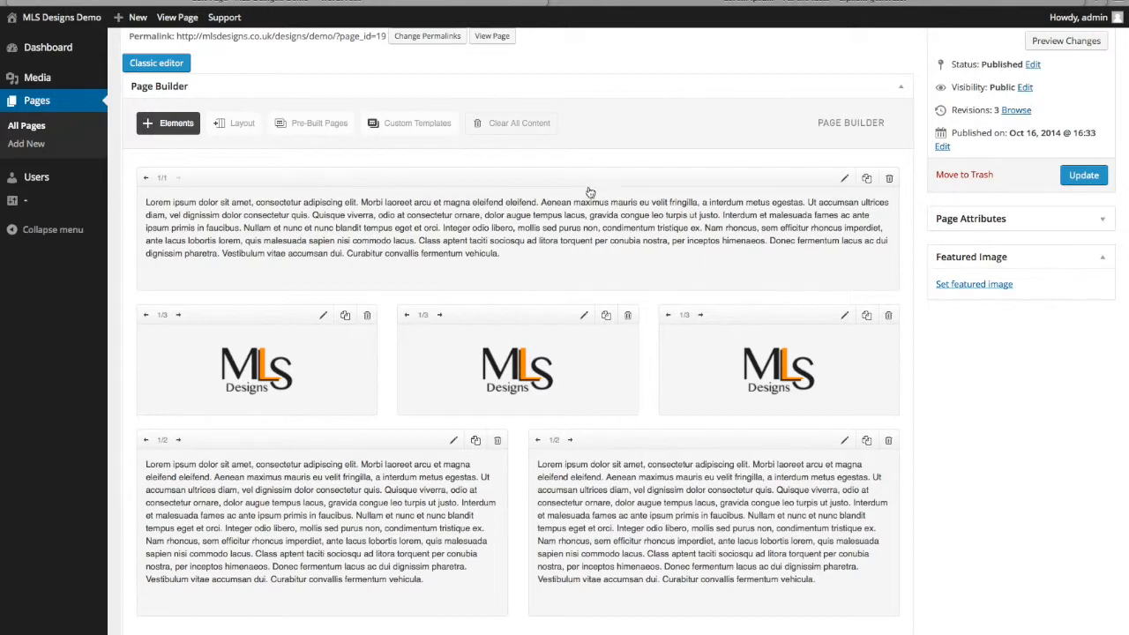
- Update the page and view it in a new browser tab
left_click(1084, 179)
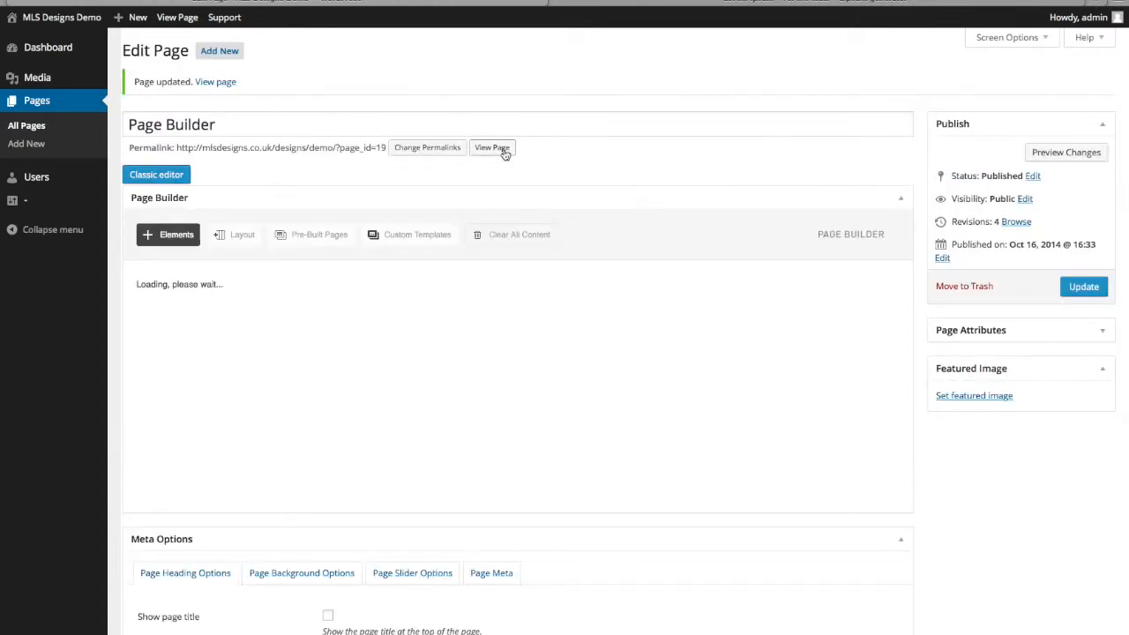
right_click(502, 148)
left_click(582, 4)
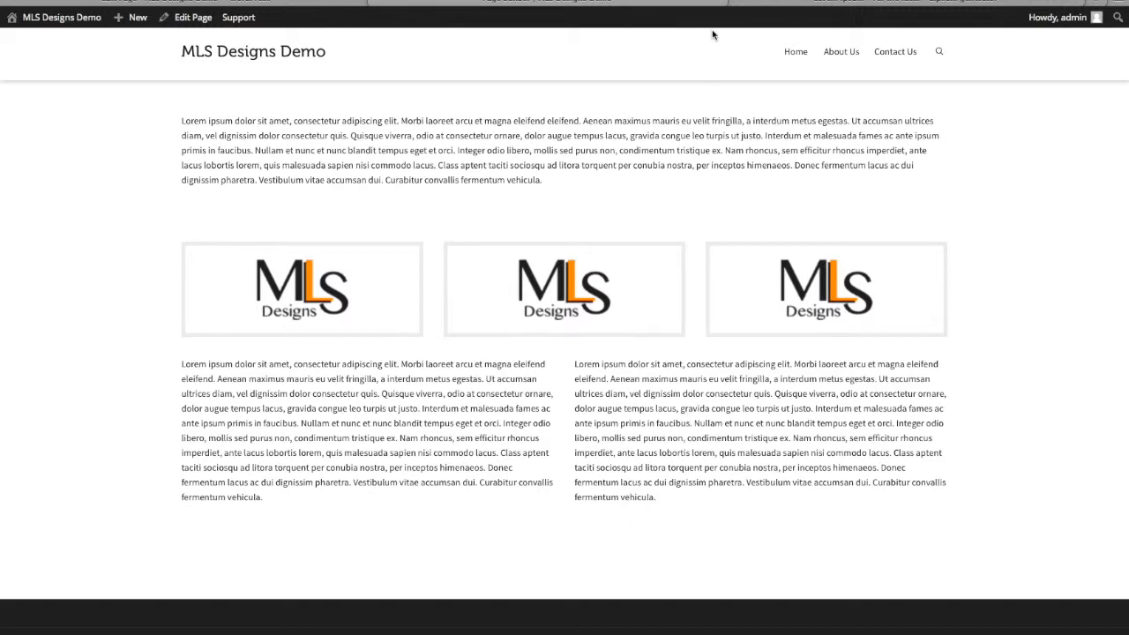
- Go back to the page editor and clear the text blocks and logo images from the page builder
left_click(312, 12)
left_click(442, 2)
left_click(373, 3)
left_click(510, 236)
left_click(674, 201)
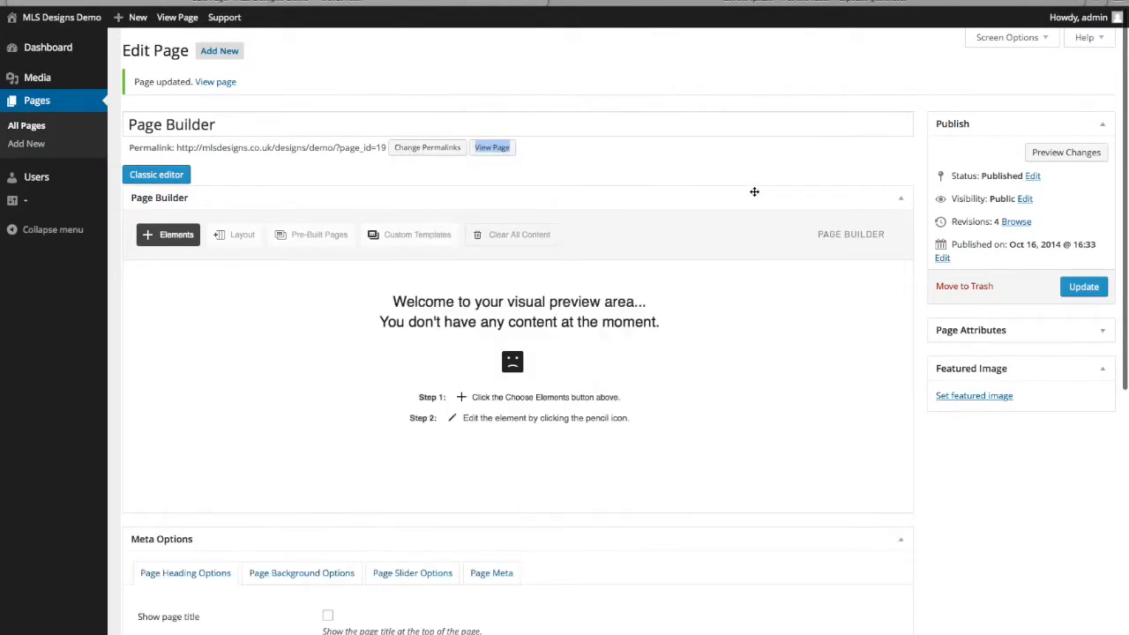
- Add a text block, replace its placeholder text with the "Lorem ipsum dolor sit amet" paragraph and save it
left_click(176, 235)
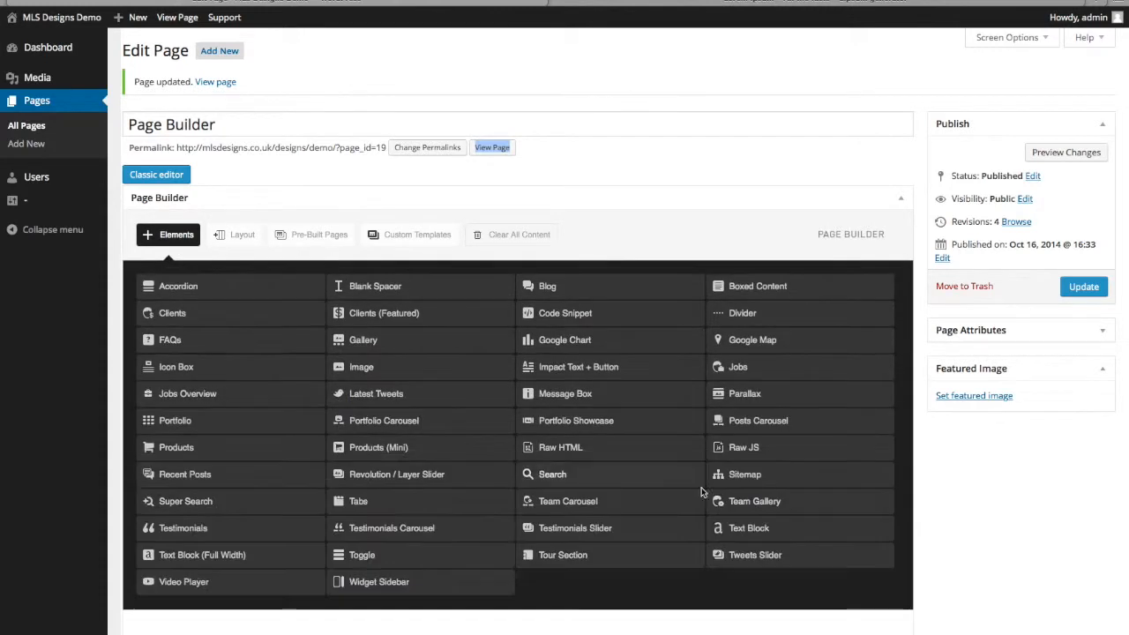
left_click(760, 527)
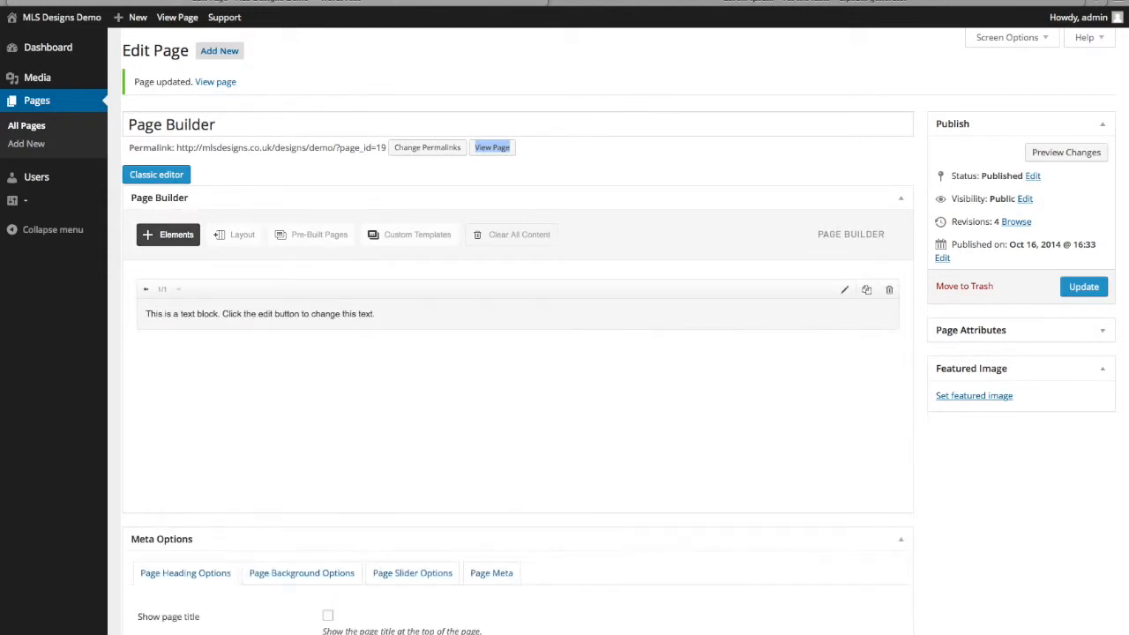
left_click(843, 292)
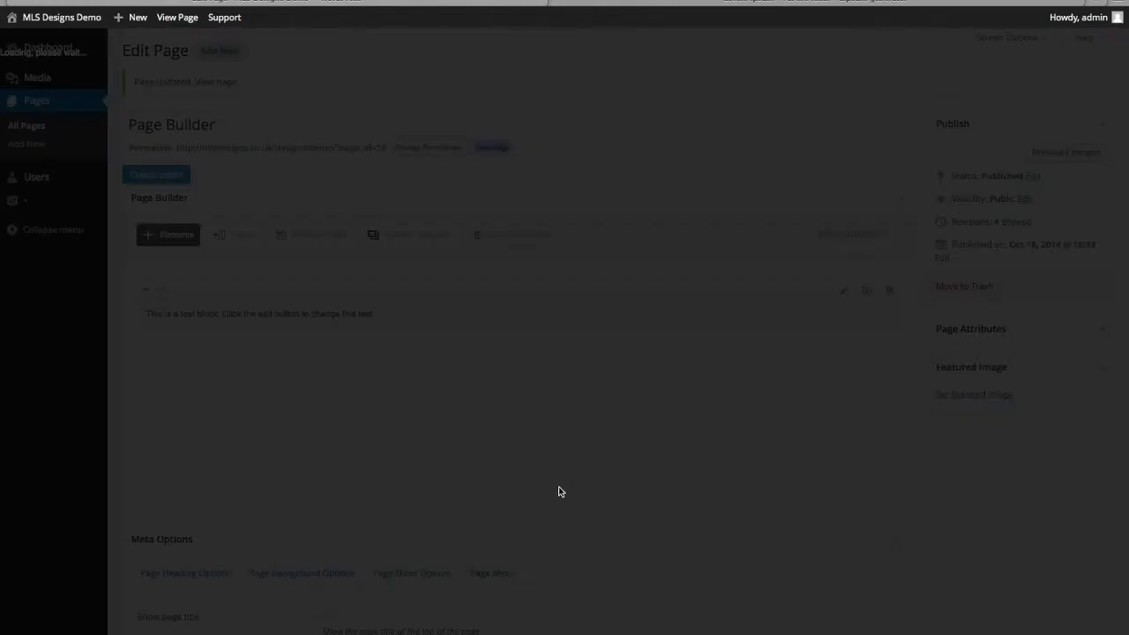
key("ctrl+a")
type("Lorem ipsum dolor sit amet, consectetur adipiscing elit. Morbi laoreet arcu et magna eleifend eleifend. Aenean maximus mauris eu velit fringilla, a interdum metus egestas. Ut accumsan ultrices diam, vel dignissim dolor consectetur quis. Quisque viverra, odio at consectetur ornare, dolor augue tempus lacus, gravida congue leo turpis ut justo. Interdum et malesuada fames ac ante ipsum primis in faucibus. Nullam et nunc et nunc blandit tempus eget et orci. Integer odio libero, mollis sed purus non, condimentum tristique ex. Nam rhoncus, sem efficitur rhoncus imperdiet, ante lacus lobortis lorem, quis malesuada sapien nisi commodo lacus. Class aptent taciti sociosqu ad litora torquent per conubia nostra, per inceptos himenaeos. Donec fermentum lacus ac dui dignissim pharetra. Vestibulum vitae accumsan dui. Curabitur convallis fermentum vehicula.")
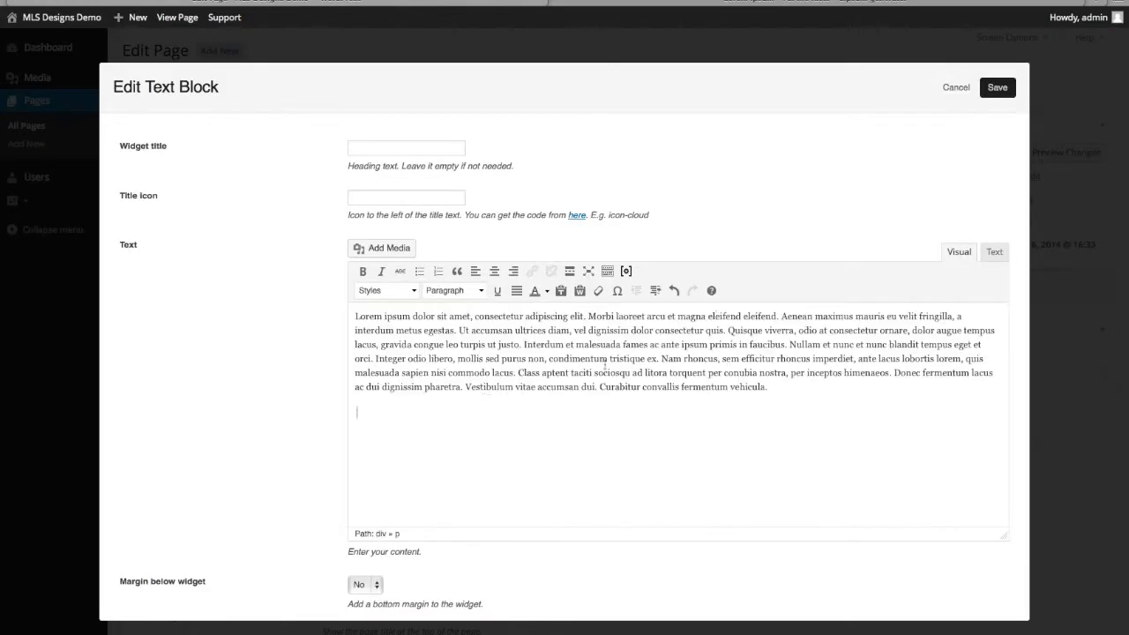
left_click(998, 89)
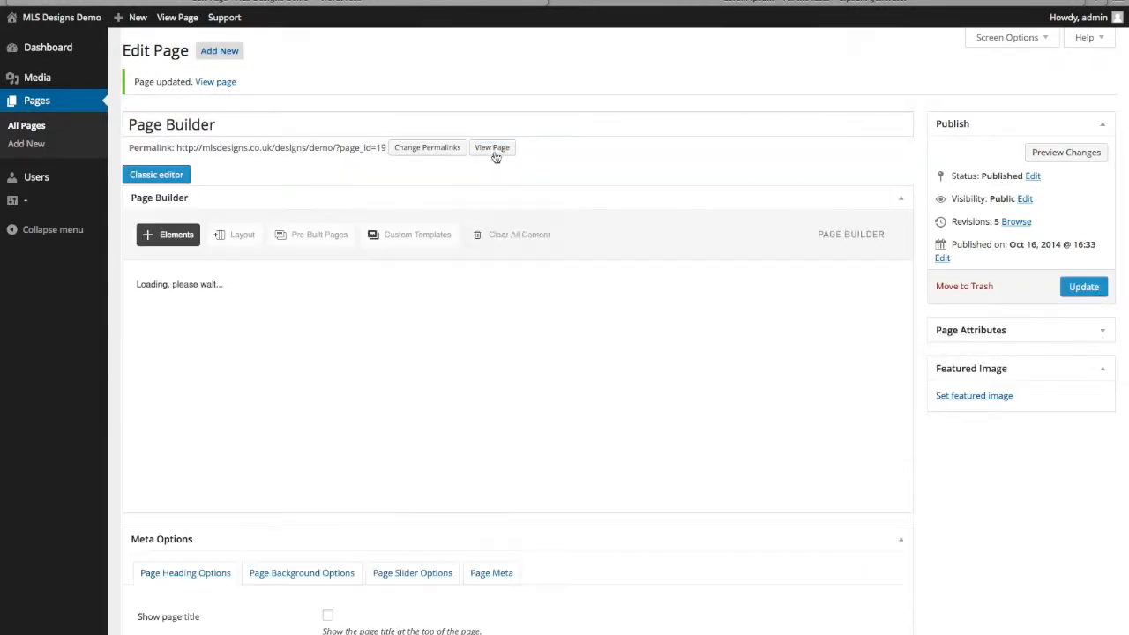
- Update the page, view it in a new browser tab and return to the page editor
right_click(494, 147)
left_click(507, 155)
left_click(543, 2)
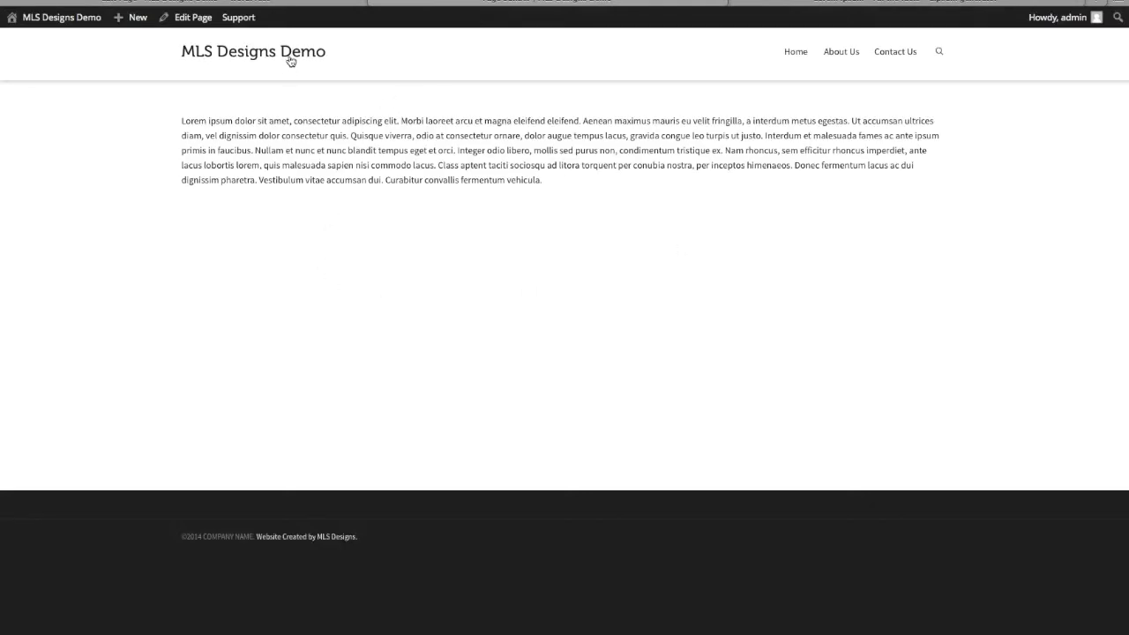
left_click(323, 5)
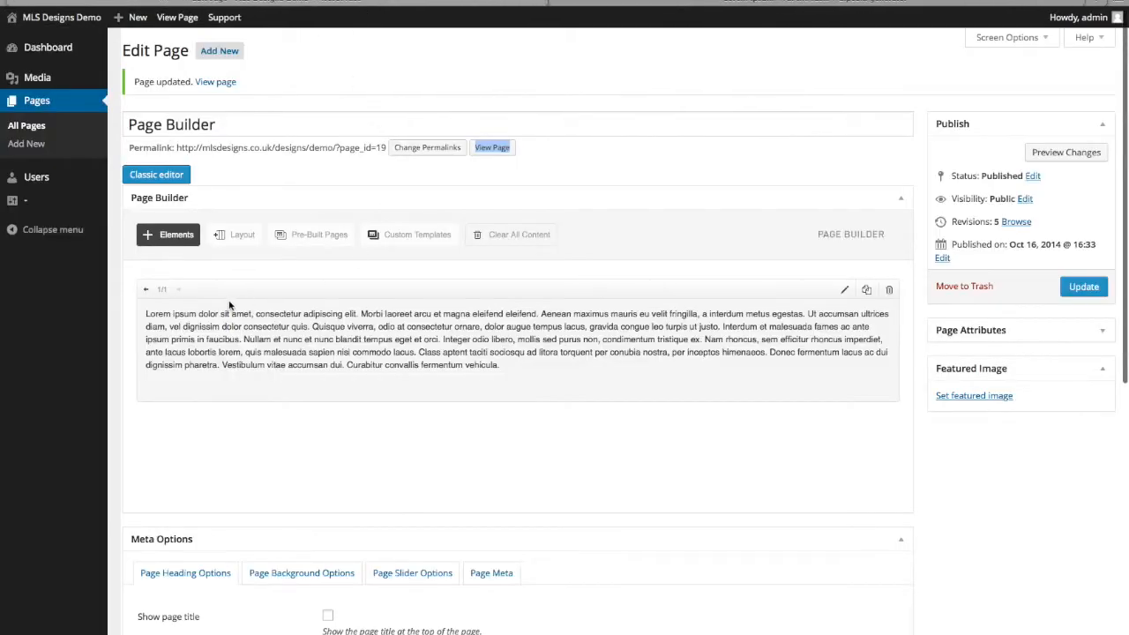
- Open the text block for editing and choose adminlogo_exp.png from the media library with Left alignment
left_click(845, 291)
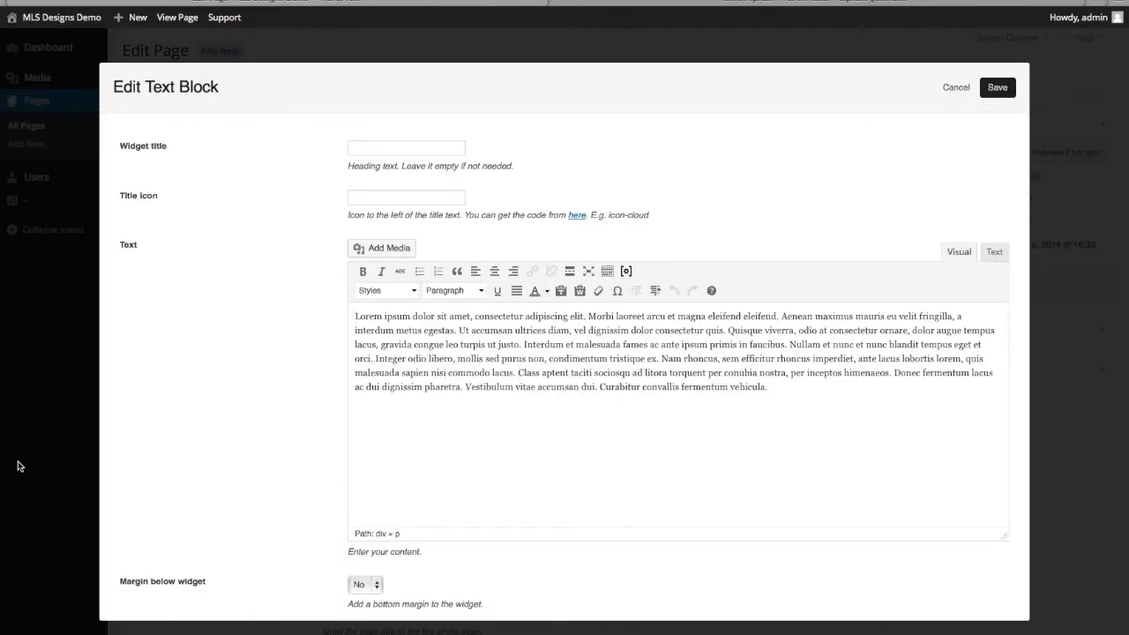
left_click(386, 251)
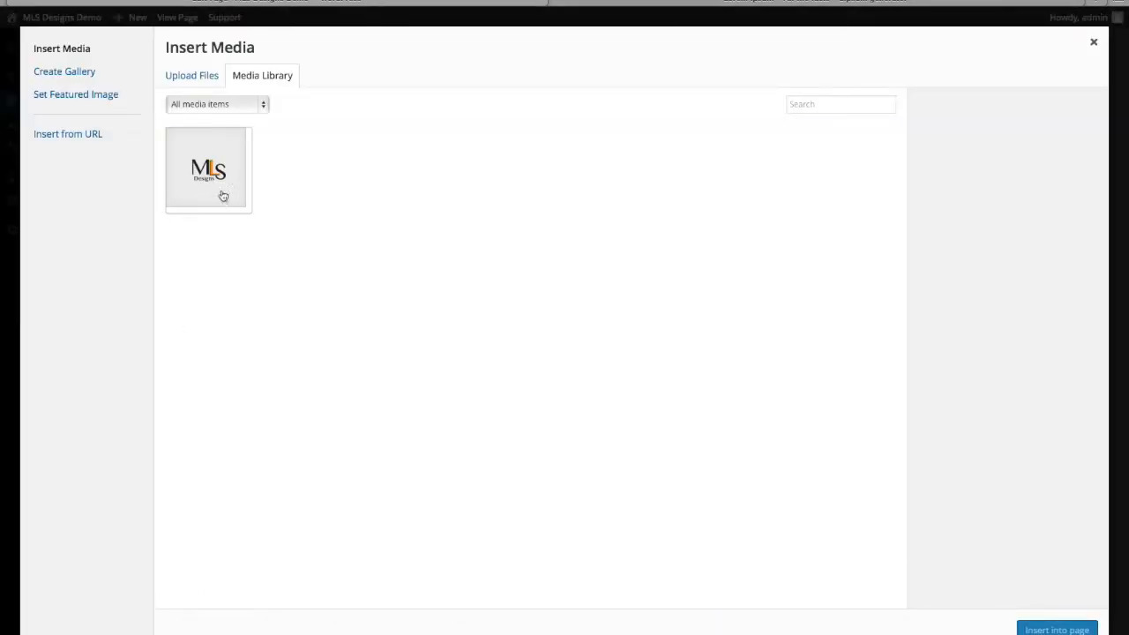
left_click(225, 186)
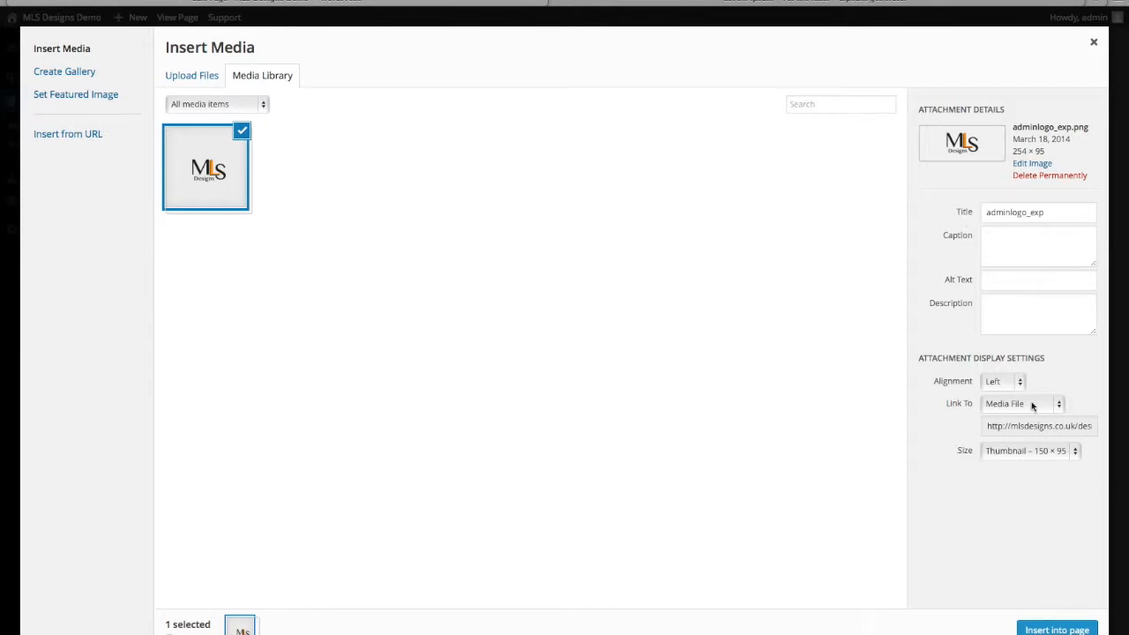
left_click(994, 385)
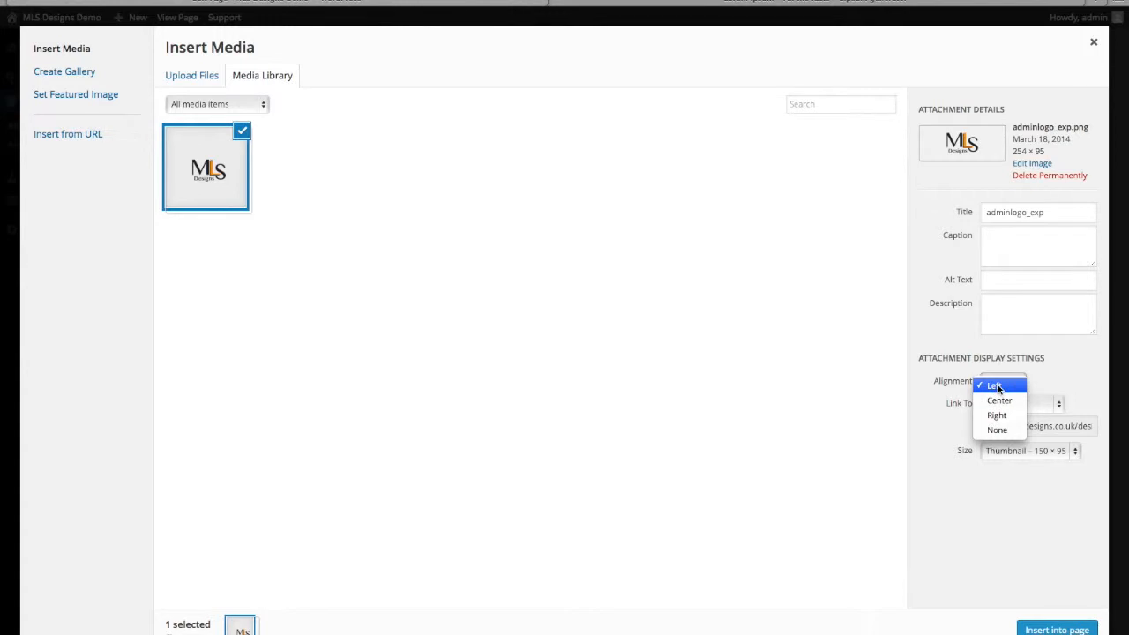
left_click(996, 387)
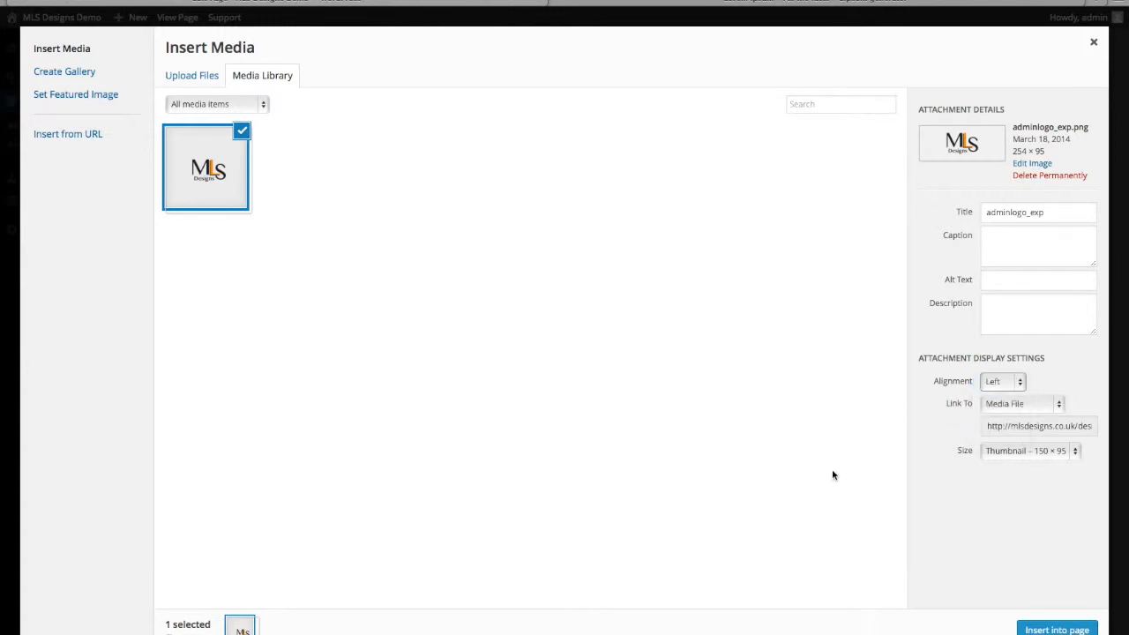
- Insert the logo with Link To set to None and size Full Size – 254 × 95, and save the text block
left_click(1006, 404)
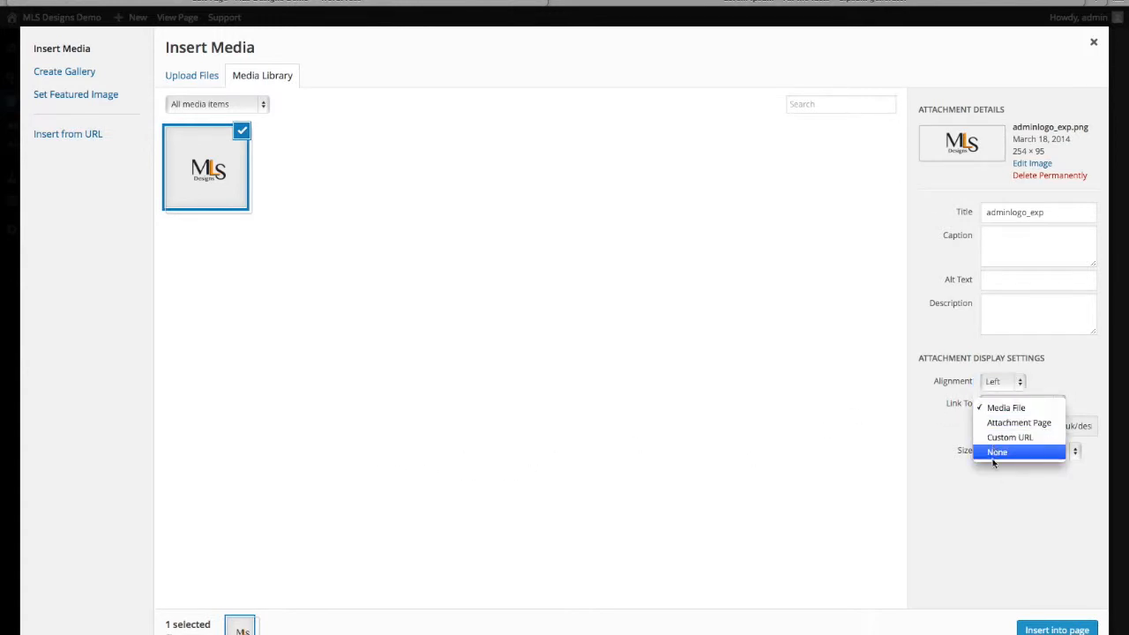
left_click(997, 454)
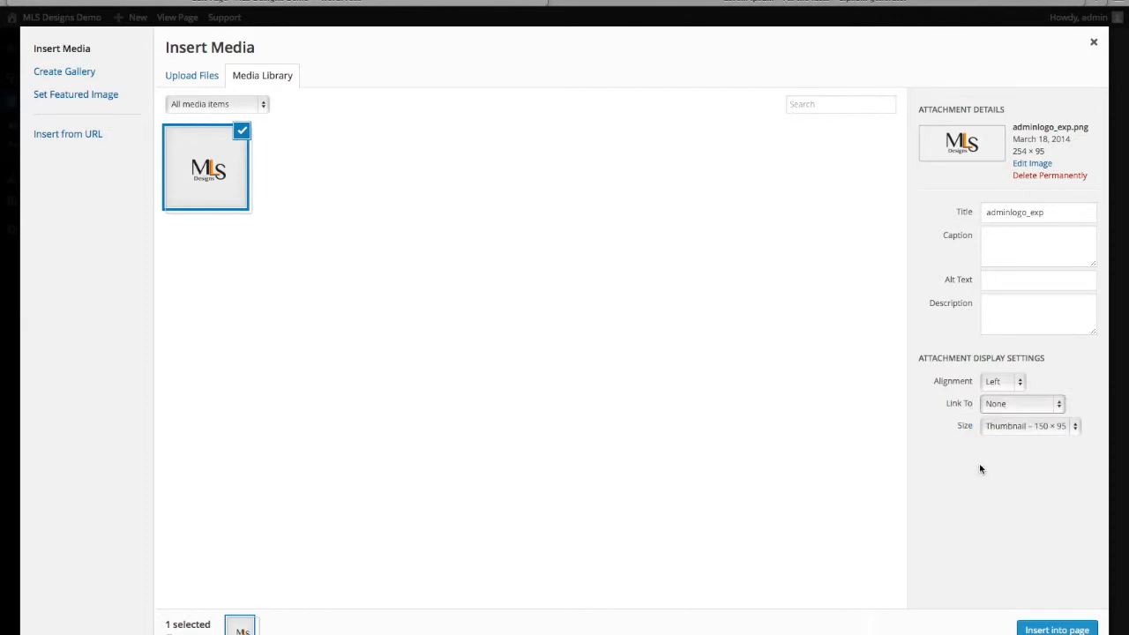
left_click(1017, 427)
left_click(1014, 444)
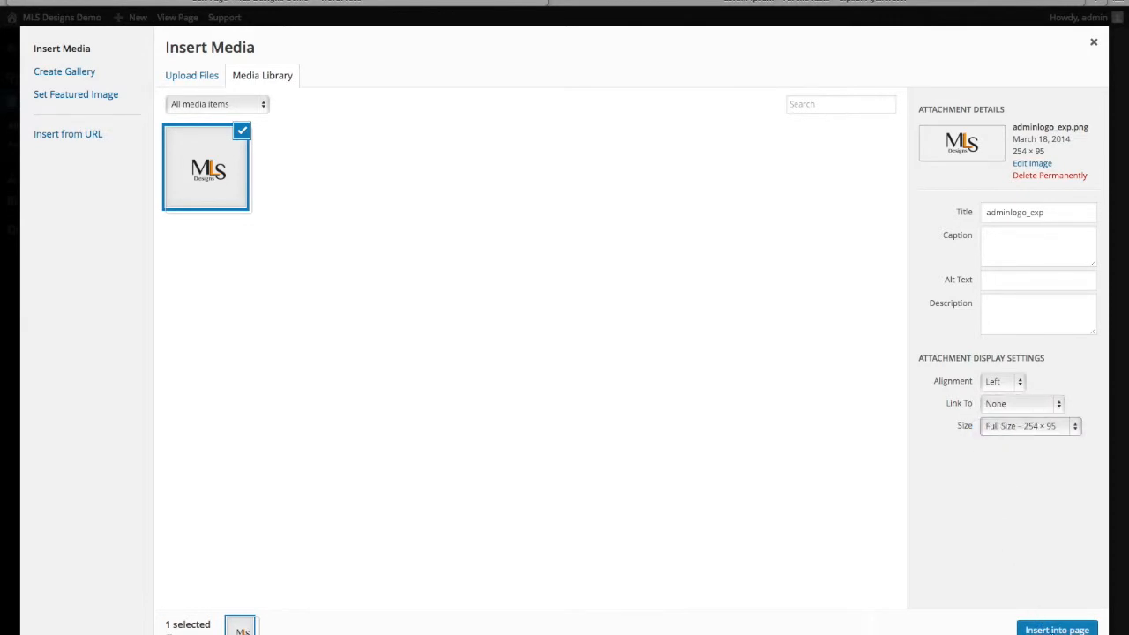
left_click(1056, 629)
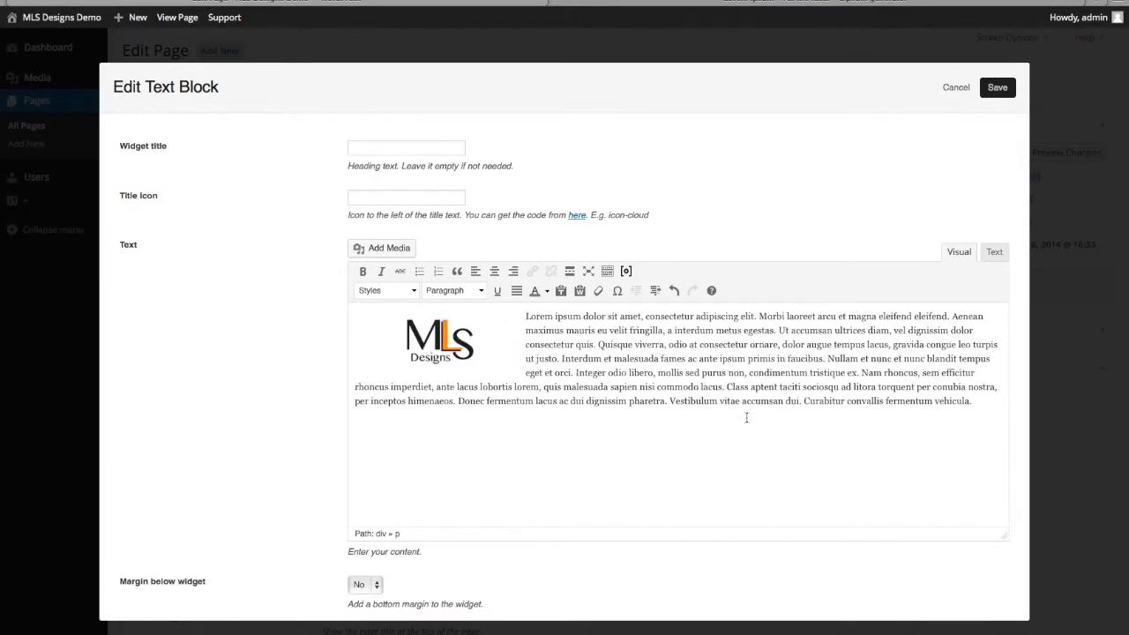
left_click(513, 343)
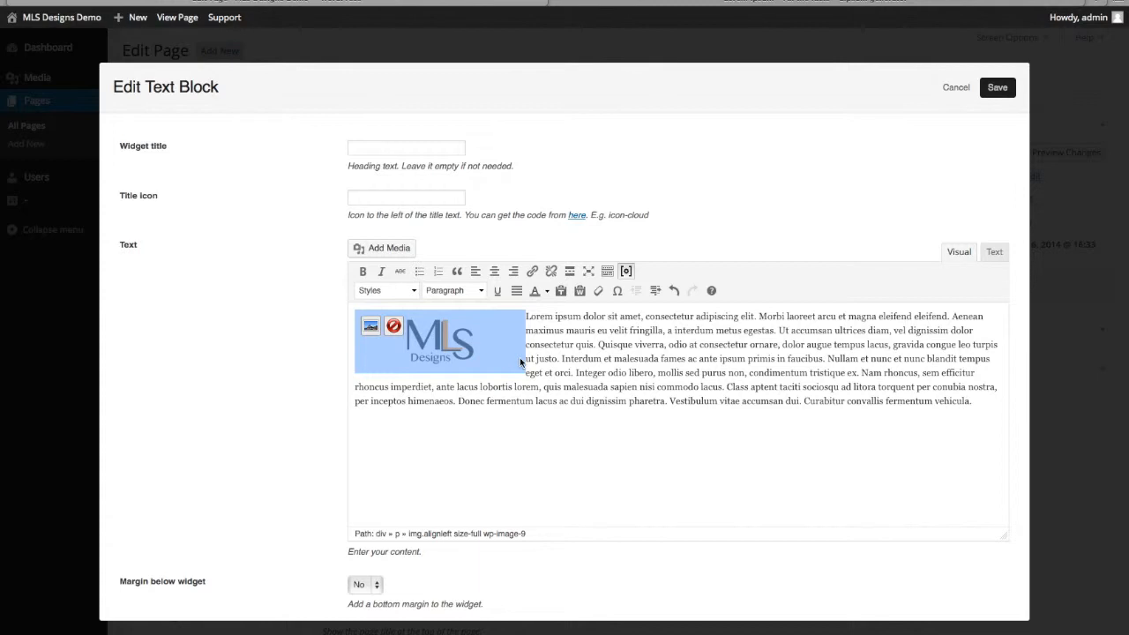
left_click(481, 404)
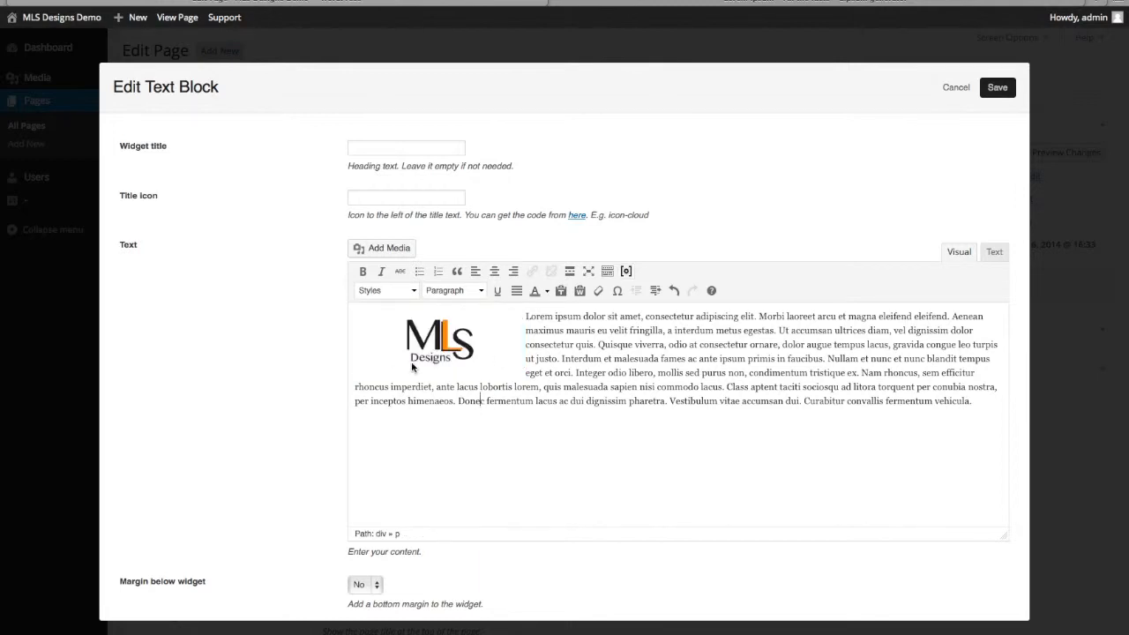
left_click(1002, 94)
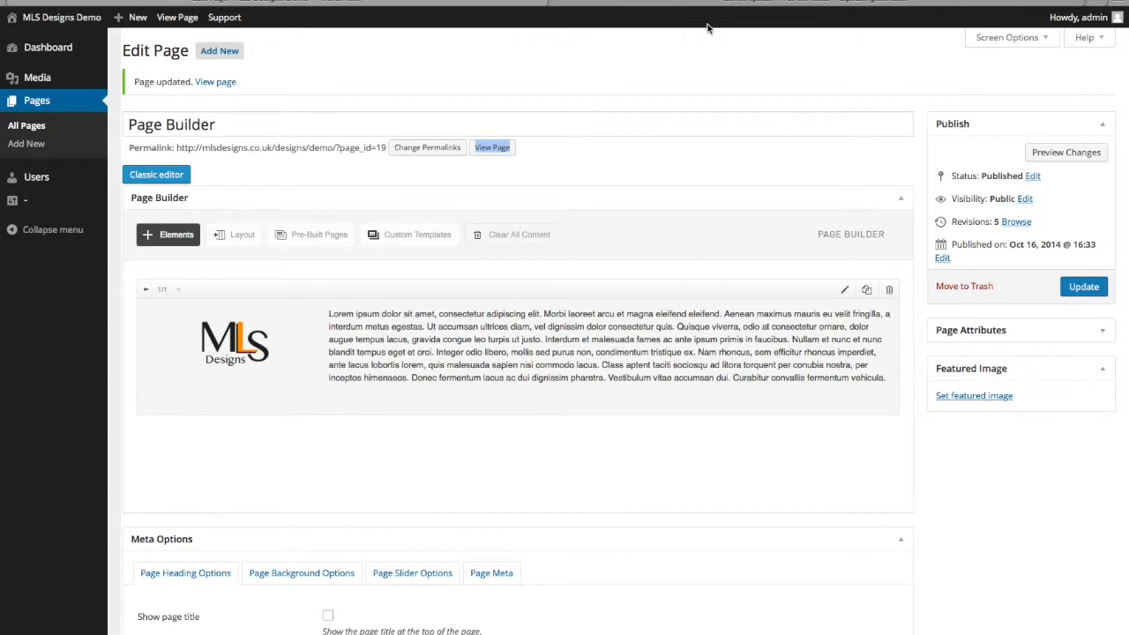
- Update the page, check the logo and wrapped text in a new browser tab and return to the editor
right_click(510, 154)
left_click(513, 157)
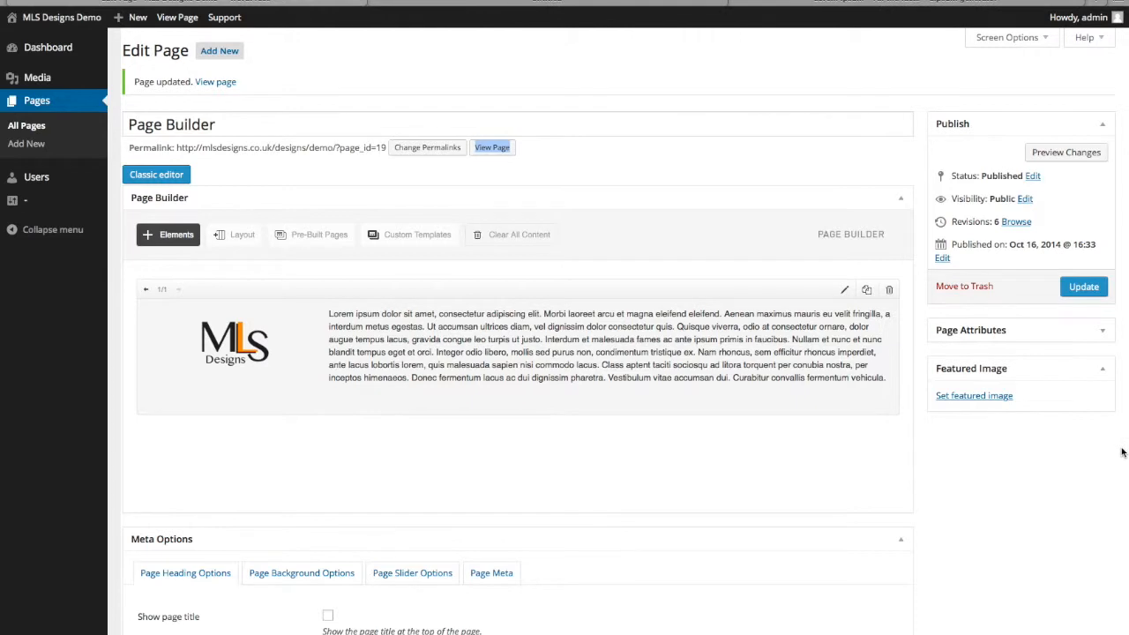
left_click(544, 2)
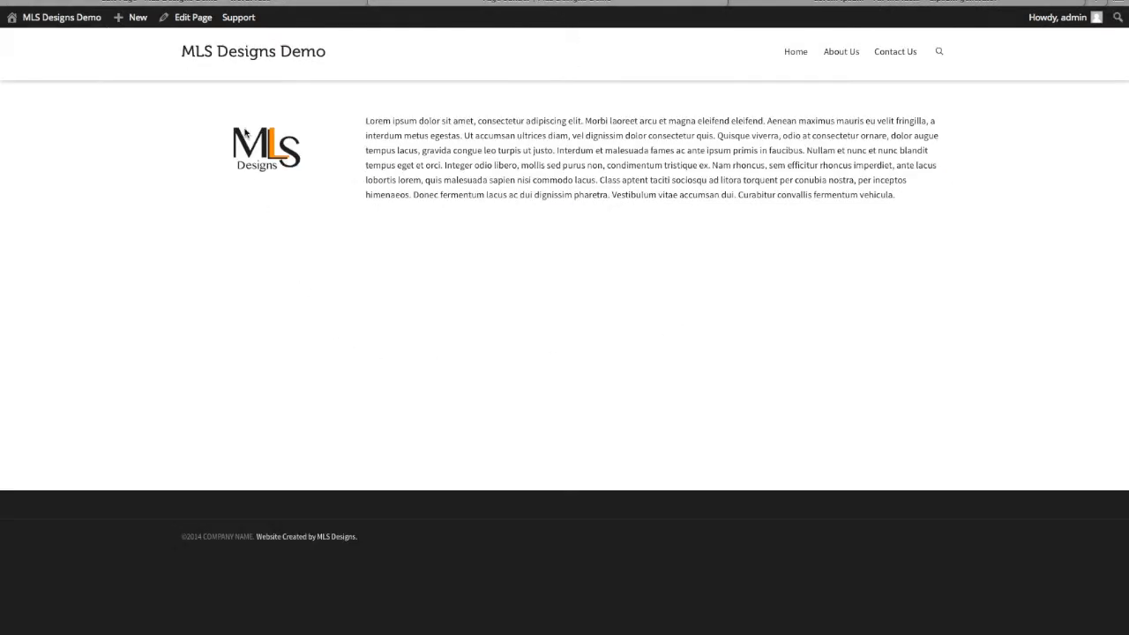
left_click(297, 2)
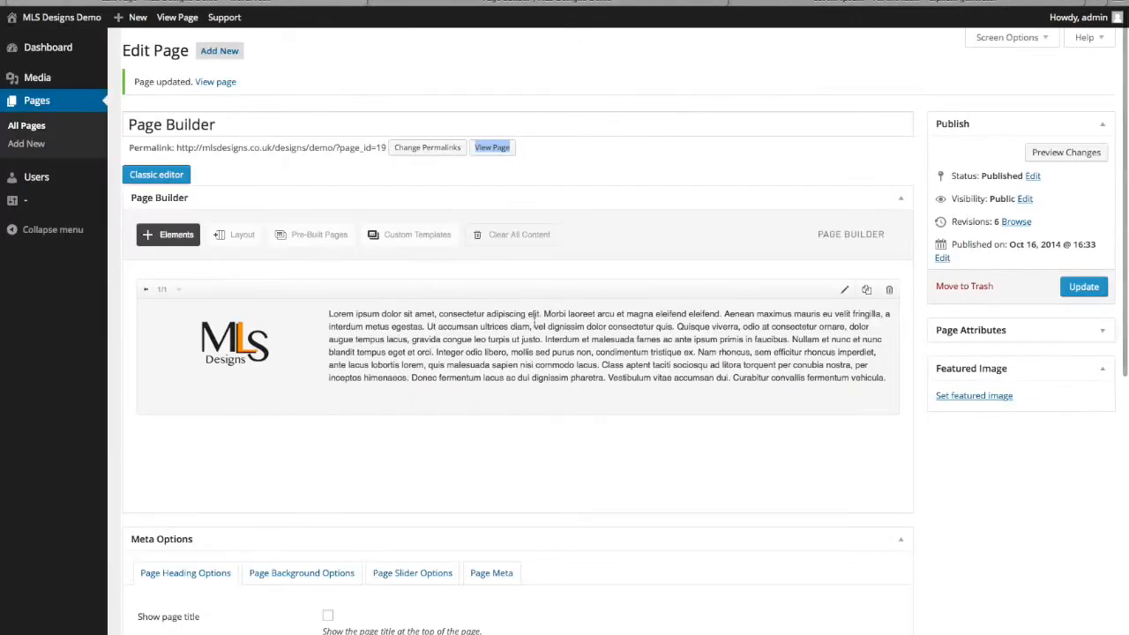
- Add a second "Lorem ipsum dolor sit amet" paragraph below the existing text in the text block and save it
left_click(846, 291)
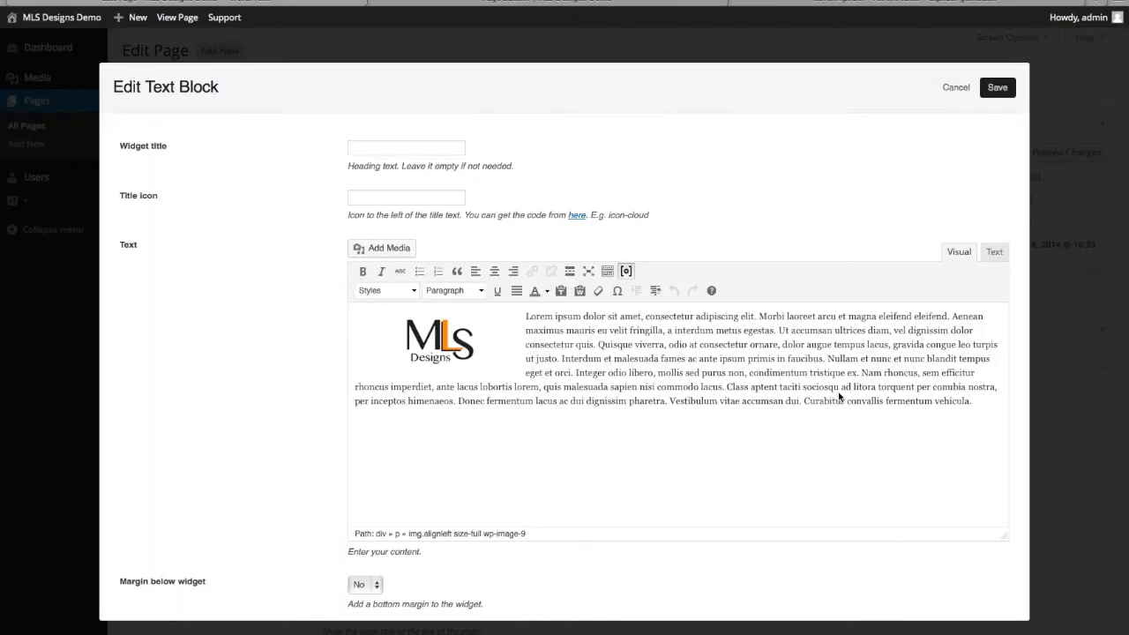
left_click(989, 403)
key("Return")
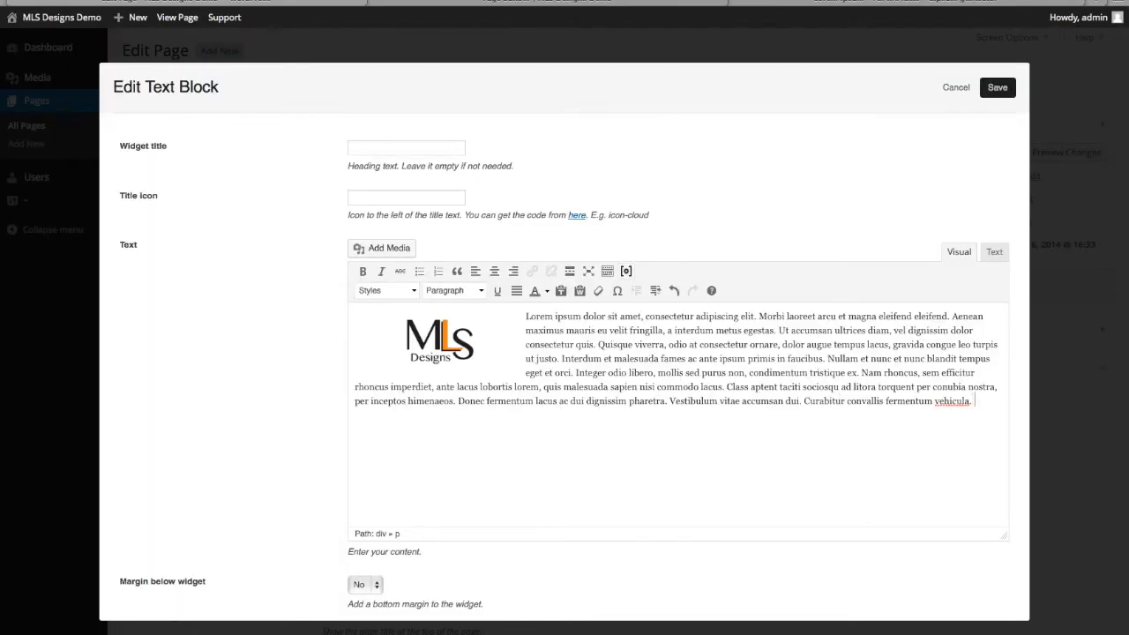
type("Lorem ipsum dolor sit amet, consectetur adipiscing elit. Morbi laoreet arcu et magna eleifend eleifend. Aenean maximus mauris eu velit fringilla, a interdum metus egestas. Ut accumsan ultrices diam, vel dignissim dolor consectetur quis. Quisque viverra, odio at consectetur ornare, dolor augue tempus lacus, gravida congue leo turpis ut justo. Interdum et malesuada fames ac ante ipsum primis in faucibus. Nullam et nunc et nunc blandit tempus eget et orci. Integer odio libero, mollis sed purus non, condimentum tristique ex. Nam rhoncus, sem efficitur rhoncus imperdiet, ante lacus lobortis lorem, quis malesuada sapien nisi commodo lacus. Class aptent taciti sociosqu ad litora torquent per conubia nostra, per inceptos himenaeos. Donec fermentum lacus ac dui dignissim pharetra. Vestibulum vitae accumsan dui. Curabitur convallis fermentum vehicula.")
left_click(997, 87)
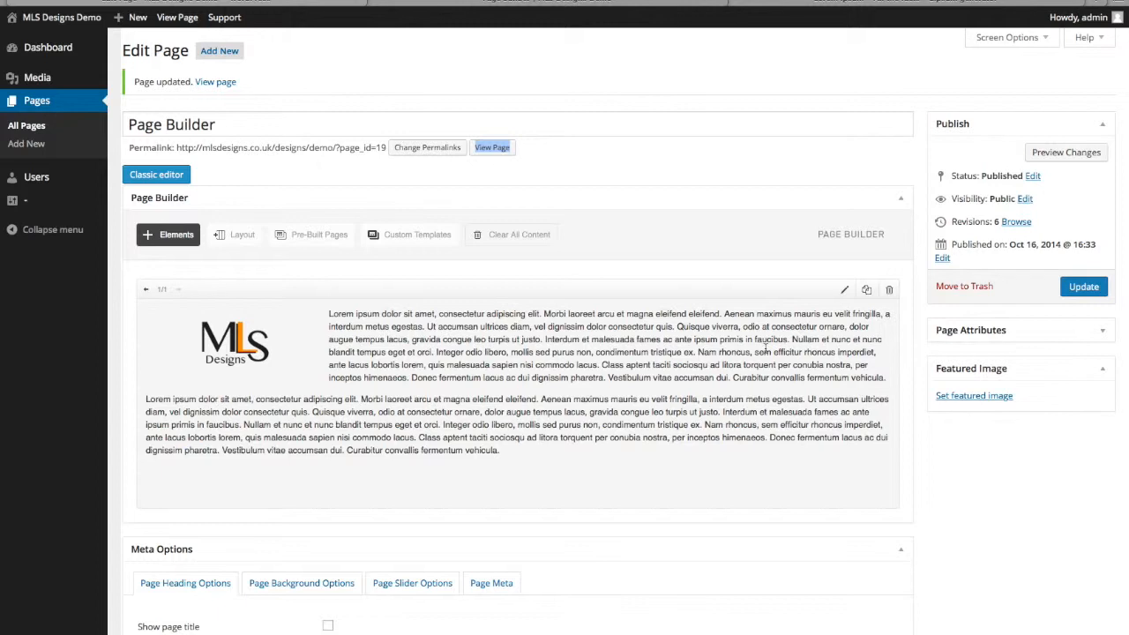
- Update the page and reload its preview tab to view the second paragraph
left_click(529, 4)
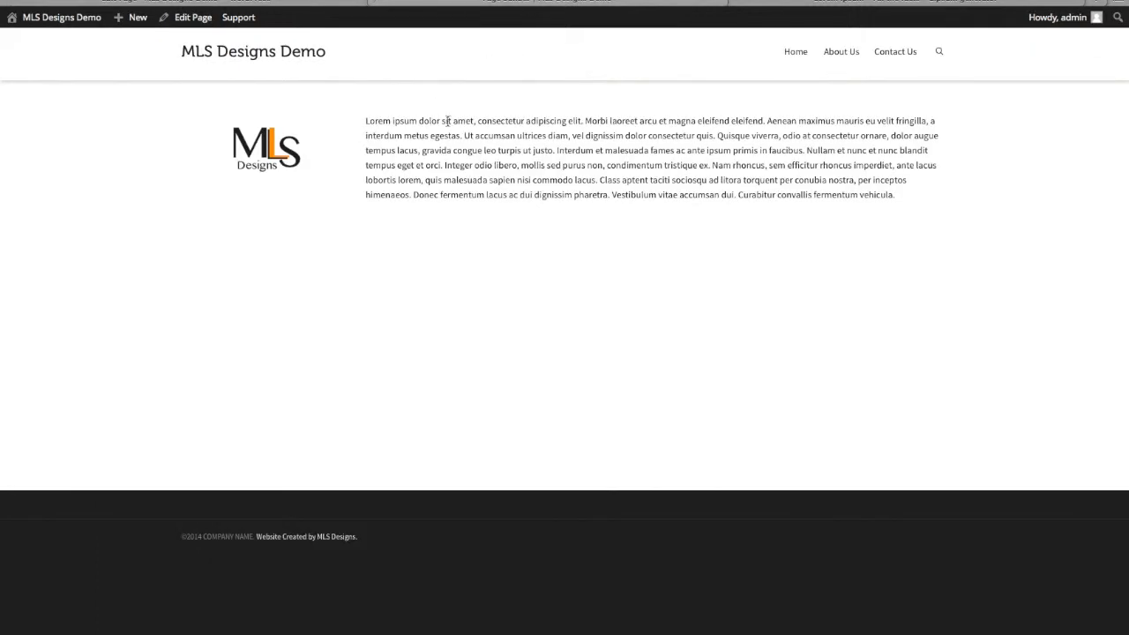
key("F5")
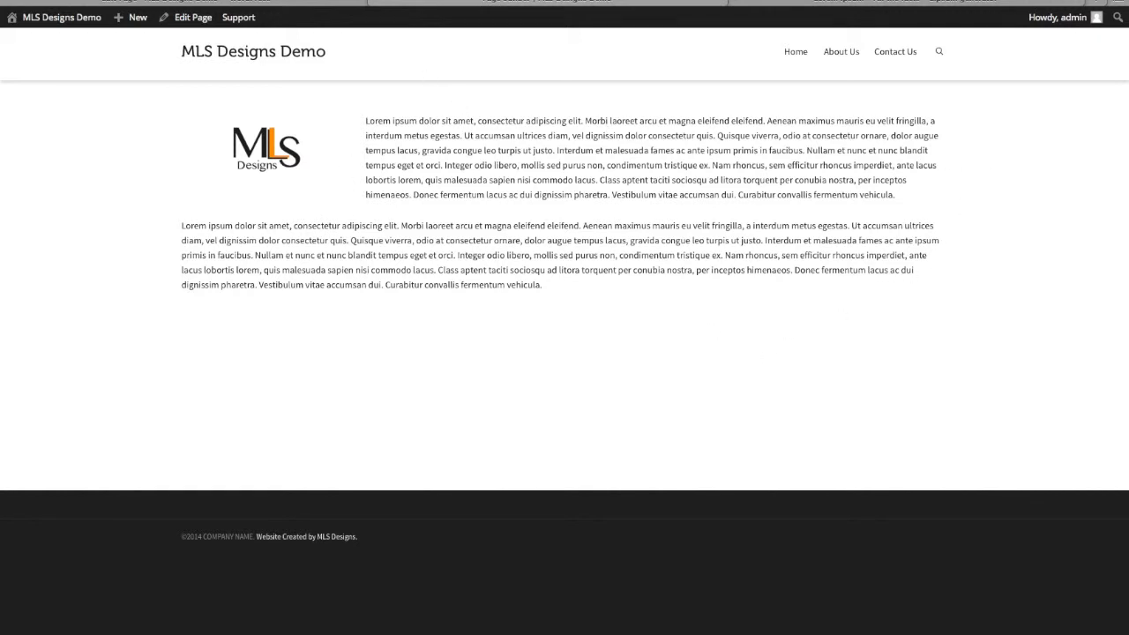
- Go back to the page editor and clear all content from the page builder
left_click(290, 9)
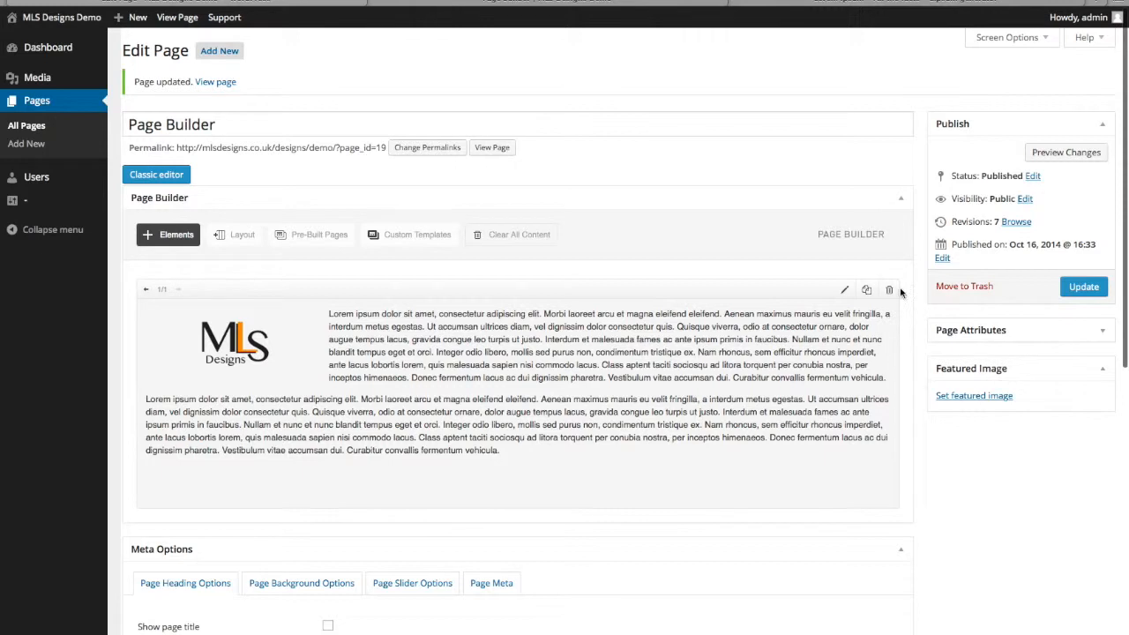
left_click(525, 238)
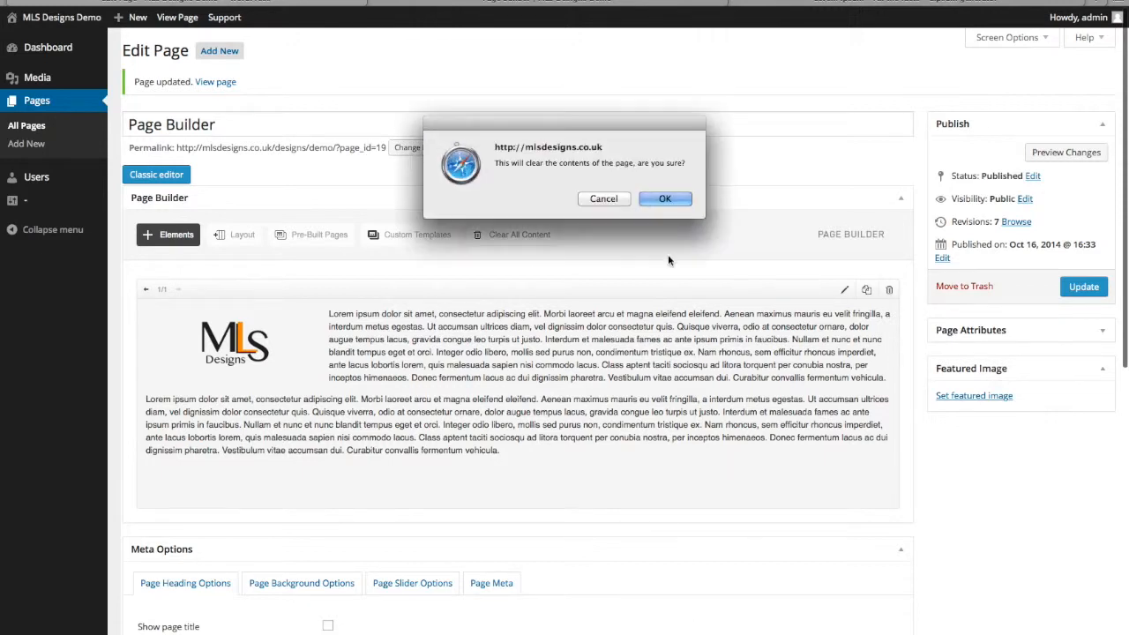
left_click(668, 200)
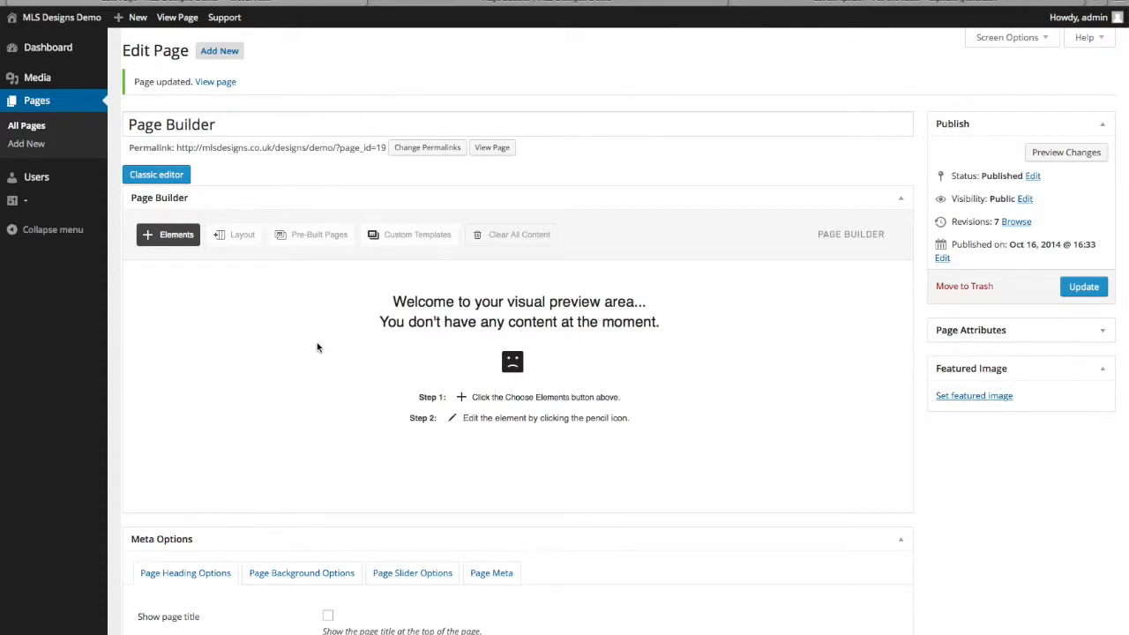
- Add a Text Block element and an Image element to the empty page
left_click(176, 240)
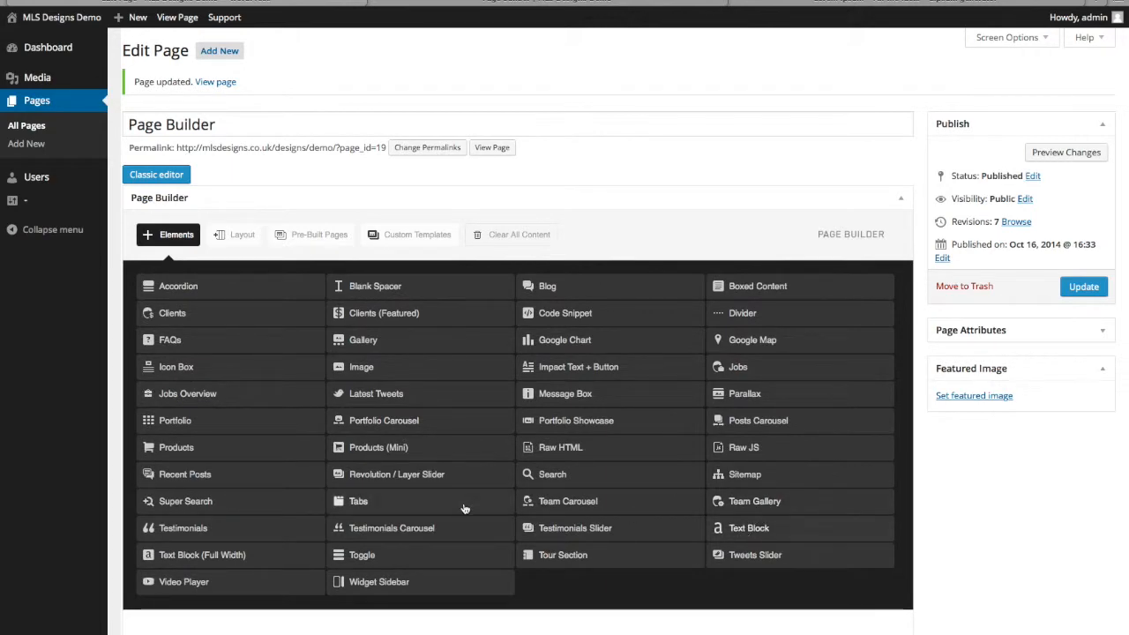
left_click(749, 528)
left_click(177, 240)
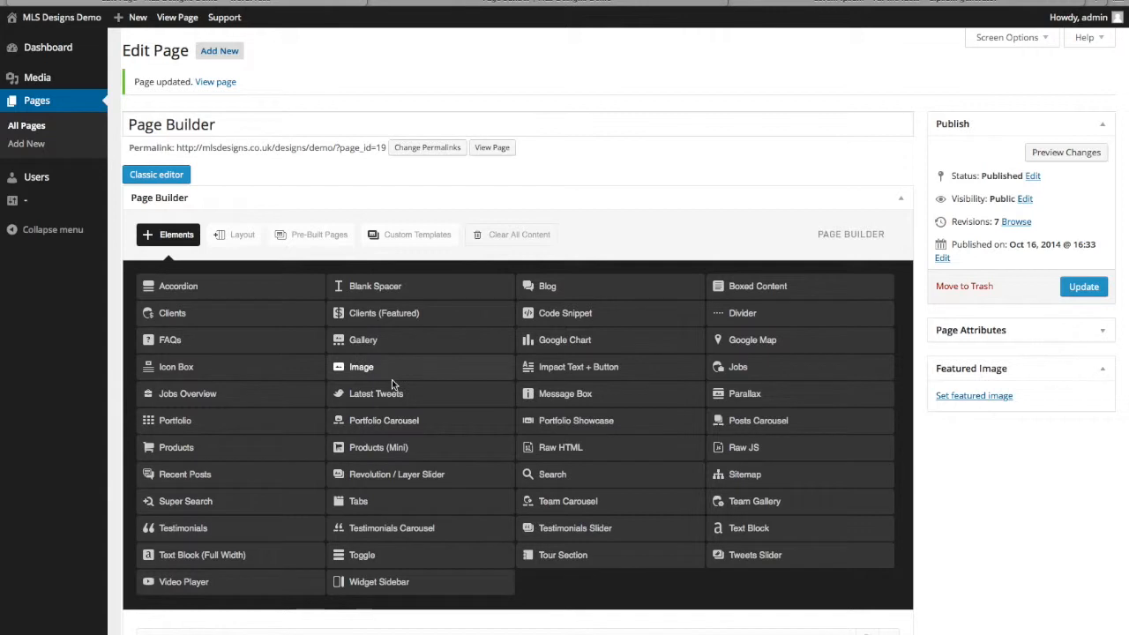
left_click(397, 386)
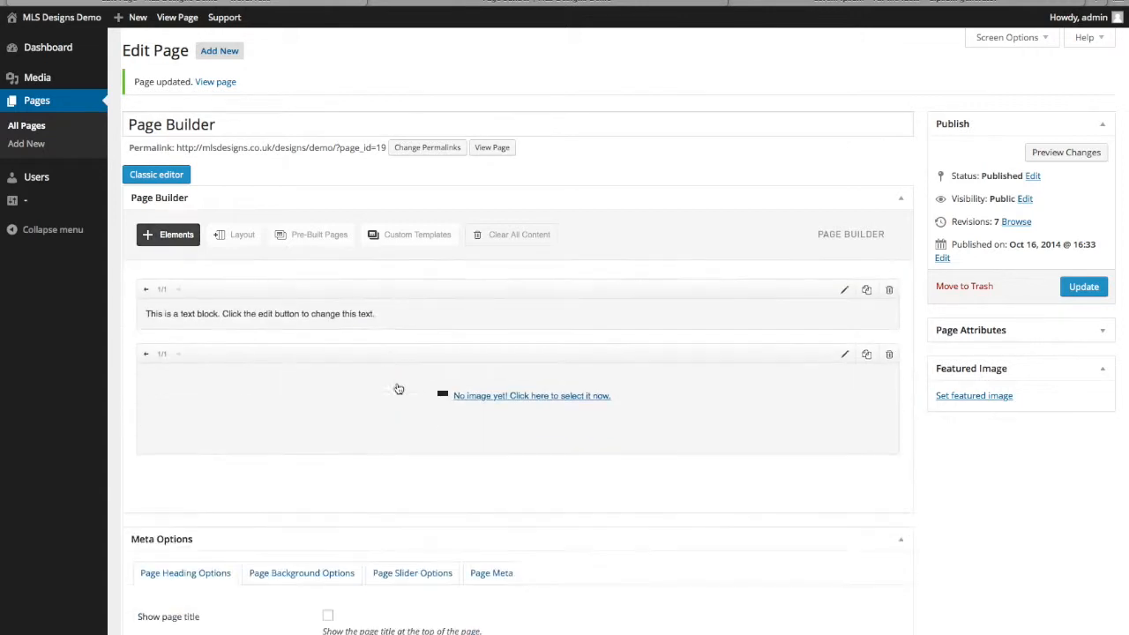
- Reduce the image element to 1/2 width
left_click(146, 355)
left_click(147, 354)
left_click(147, 354)
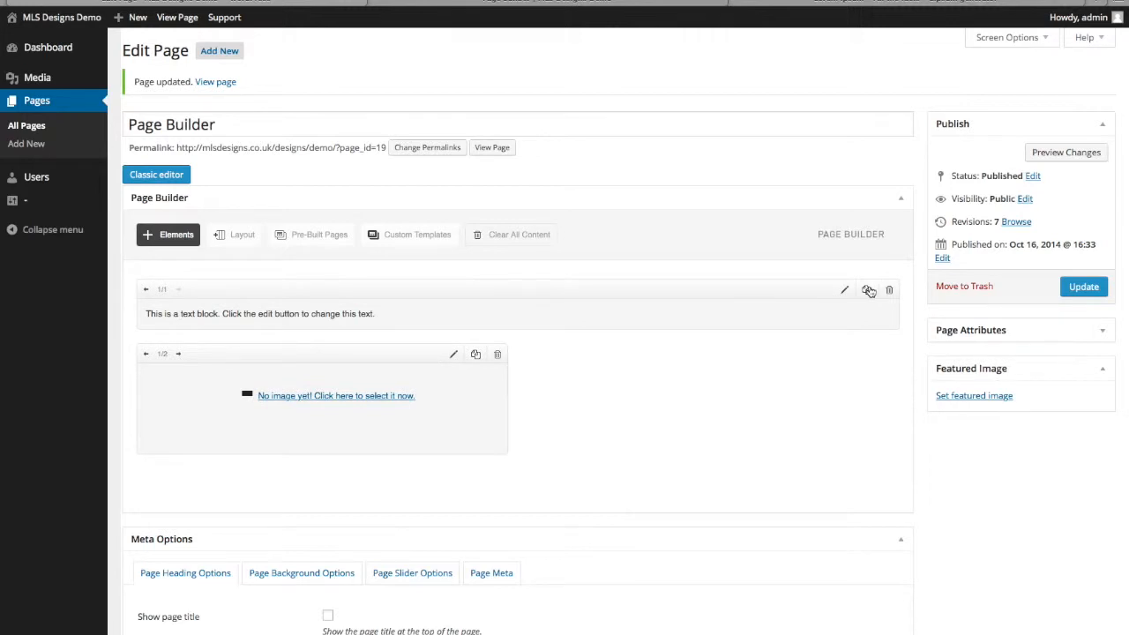
- Duplicate the text block, reduce the copy to 1/2 width and arrange it to the right of the image element
left_click(868, 291)
left_click(146, 355)
left_click(146, 356)
left_click(146, 355)
left_click_drag(598, 363, 261, 396)
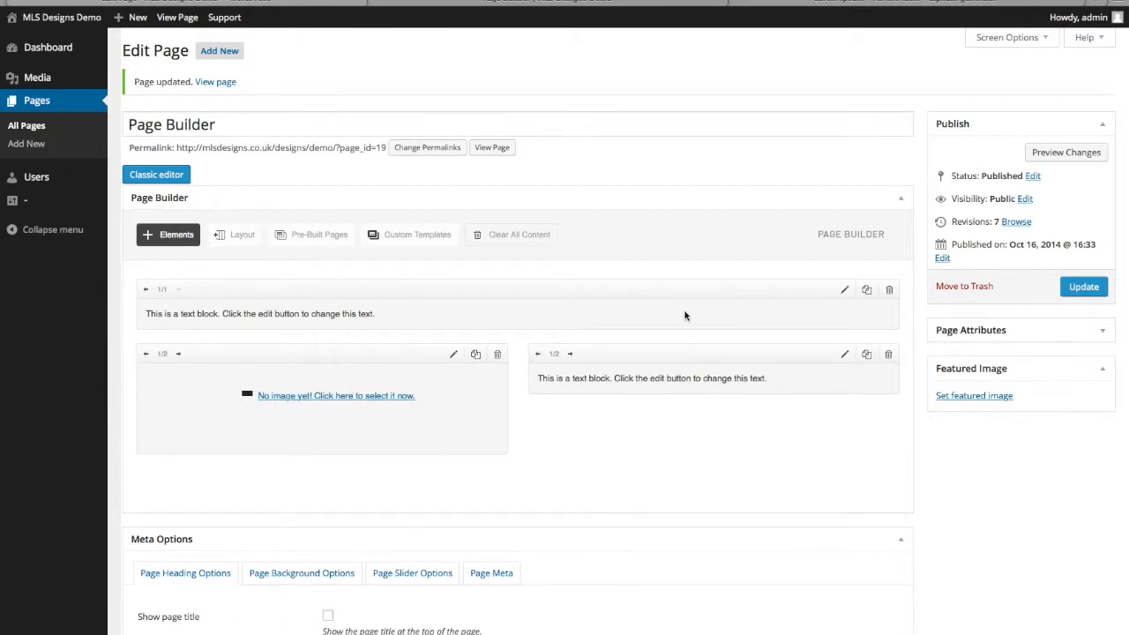
- Move the full-width text block below the image and half-width text block, and clear all page builder content
left_click_drag(685, 297, 681, 443)
mouse_move(722, 291)
left_mouse_down()
mouse_move(270, 265)
mouse_move(256, 271)
mouse_move(244, 403)
mouse_move(330, 409)
mouse_move(635, 344)
left_mouse_up()
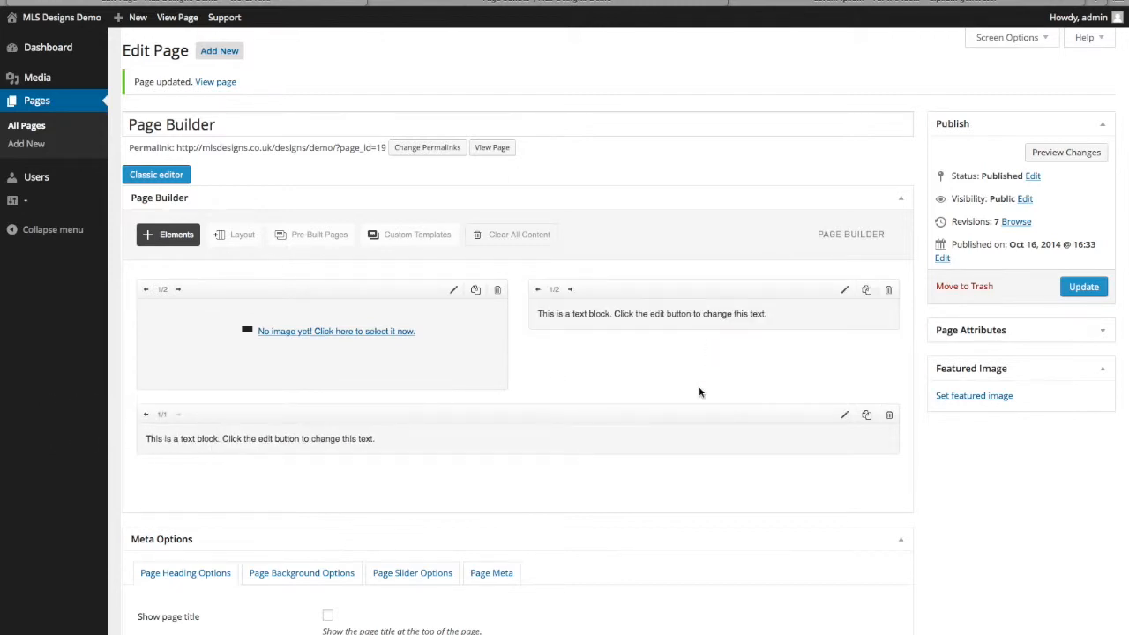
left_click(508, 235)
left_click(664, 199)
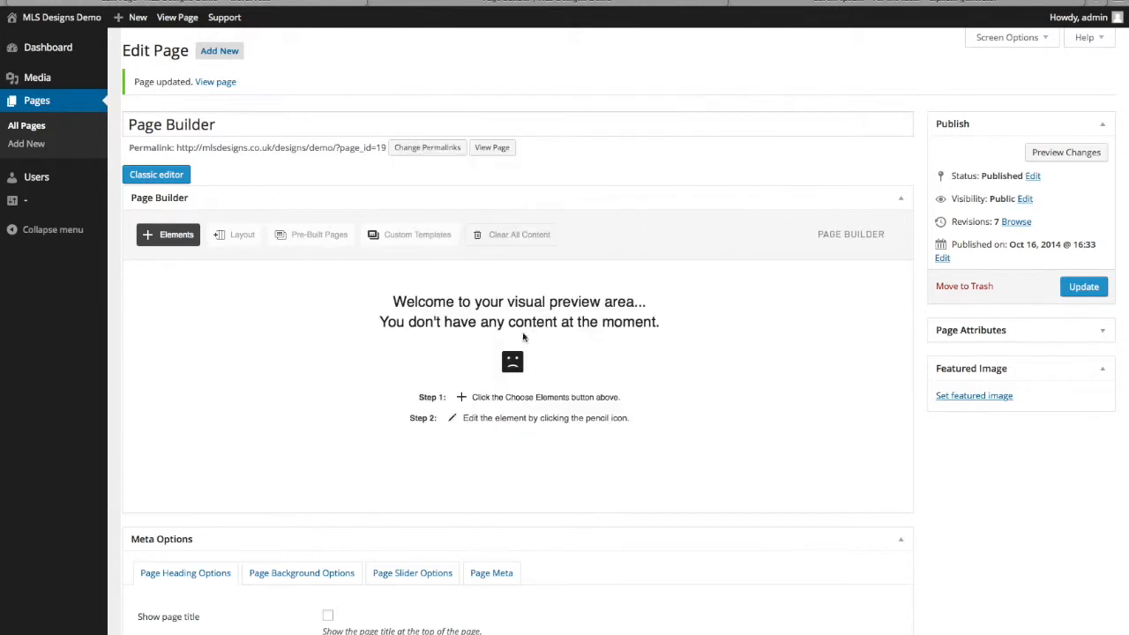
- Add a 1/2 Column layout to the empty page
left_click(243, 236)
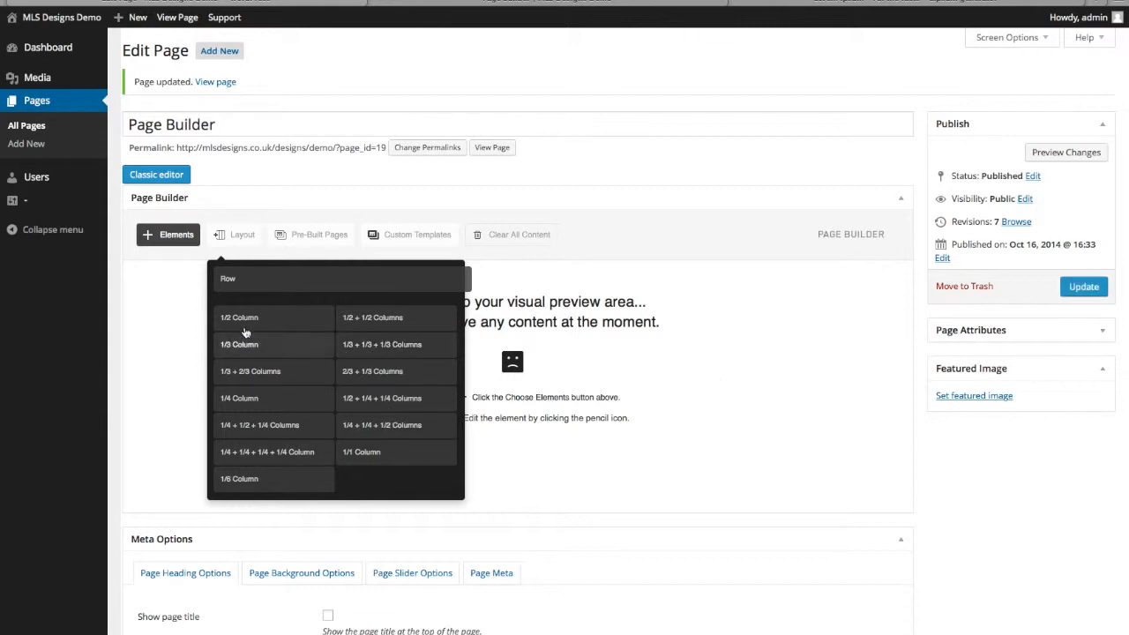
left_click(251, 321)
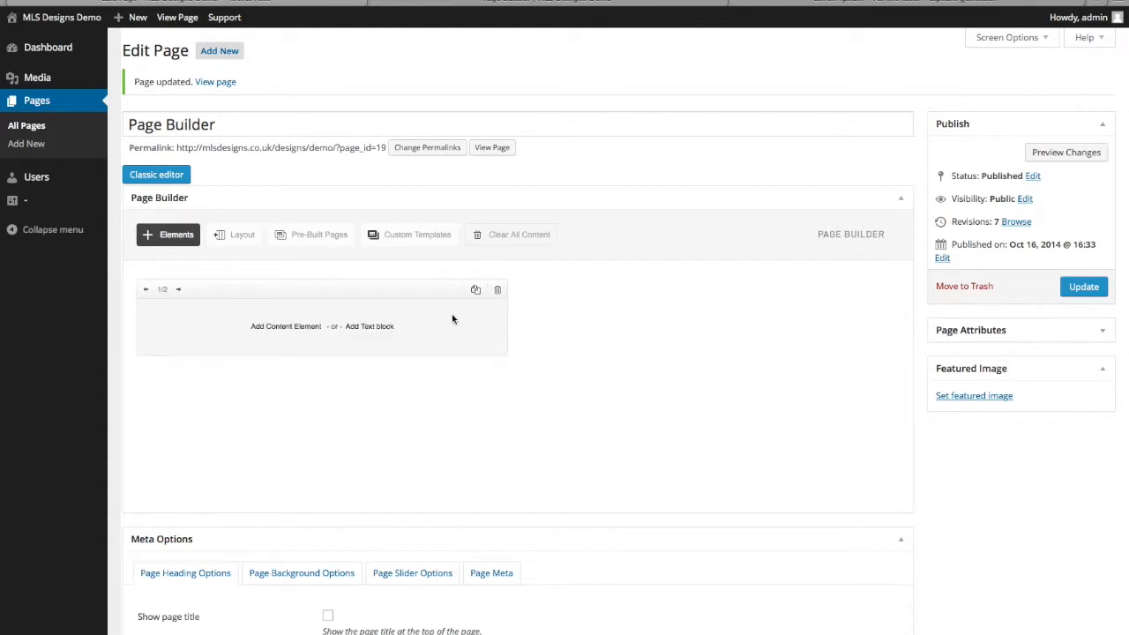
left_click_drag(414, 291, 474, 313)
- Try a wider and a 1/3 width for the empty column, and set it back to 1/2
left_click(178, 291)
left_click(148, 293)
left_click(147, 292)
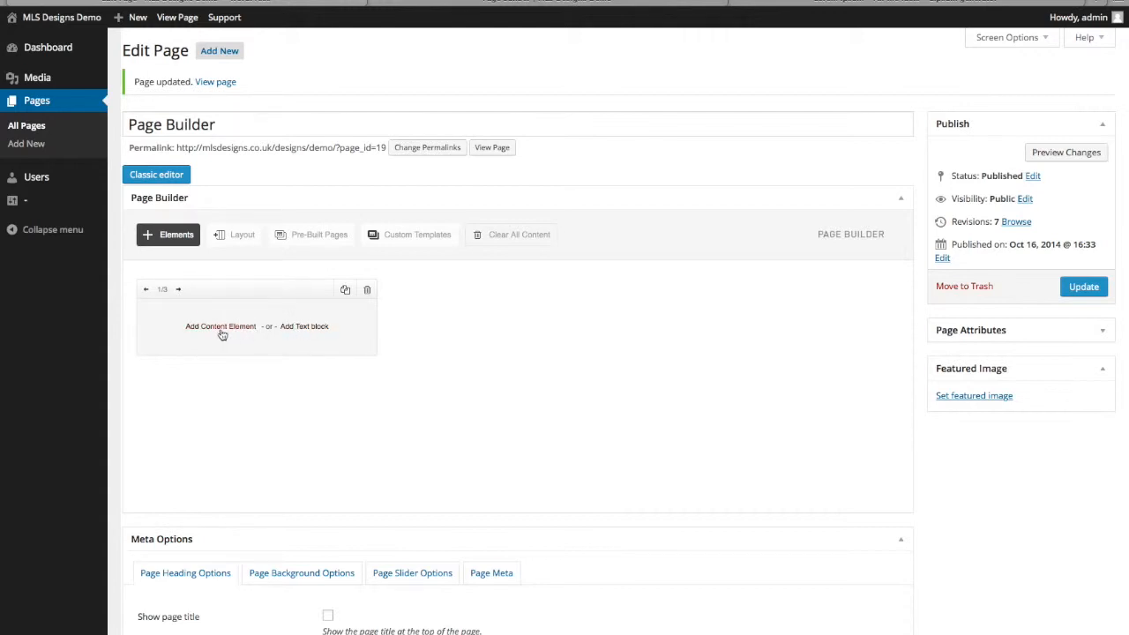
left_click(178, 291)
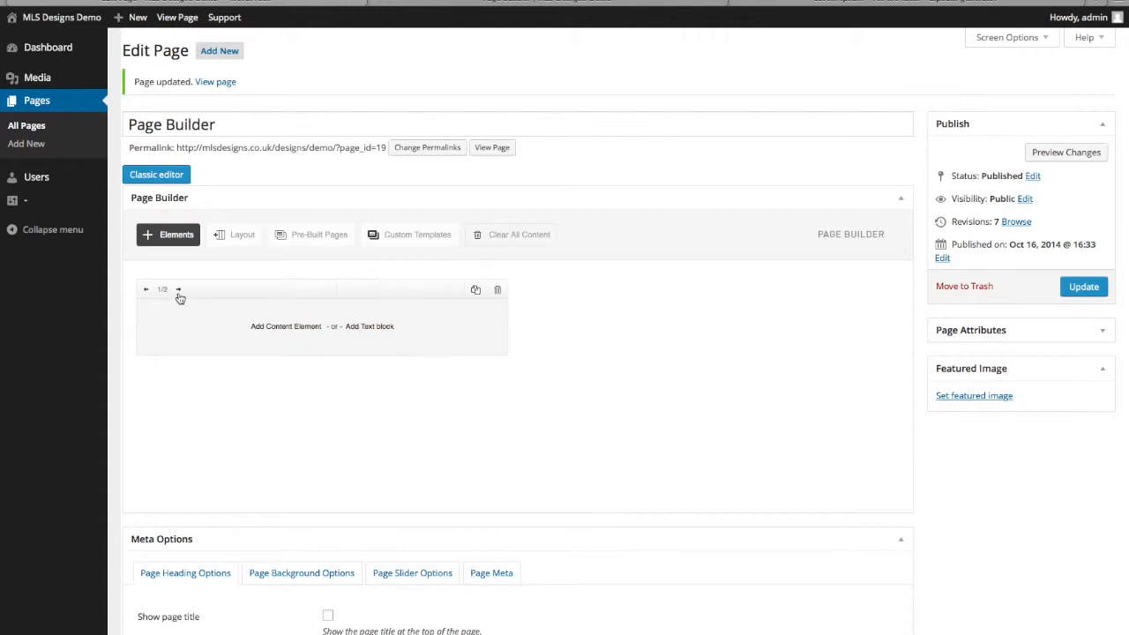
- Add a Text Block inside the 1/2 column and duplicate it twice within the column
left_click(270, 328)
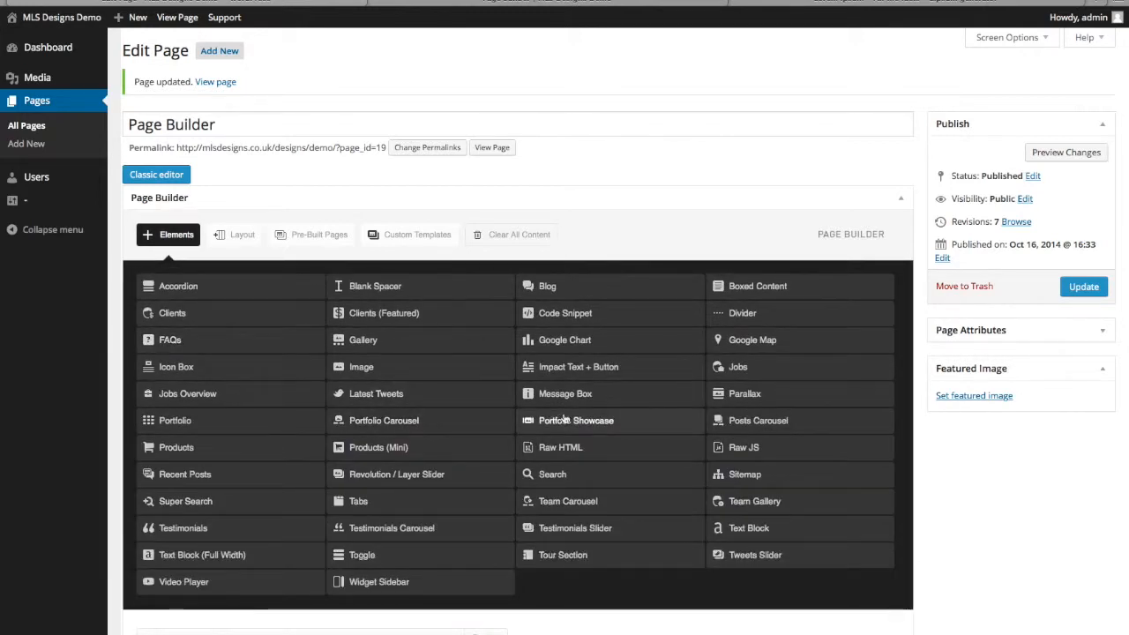
left_click(749, 527)
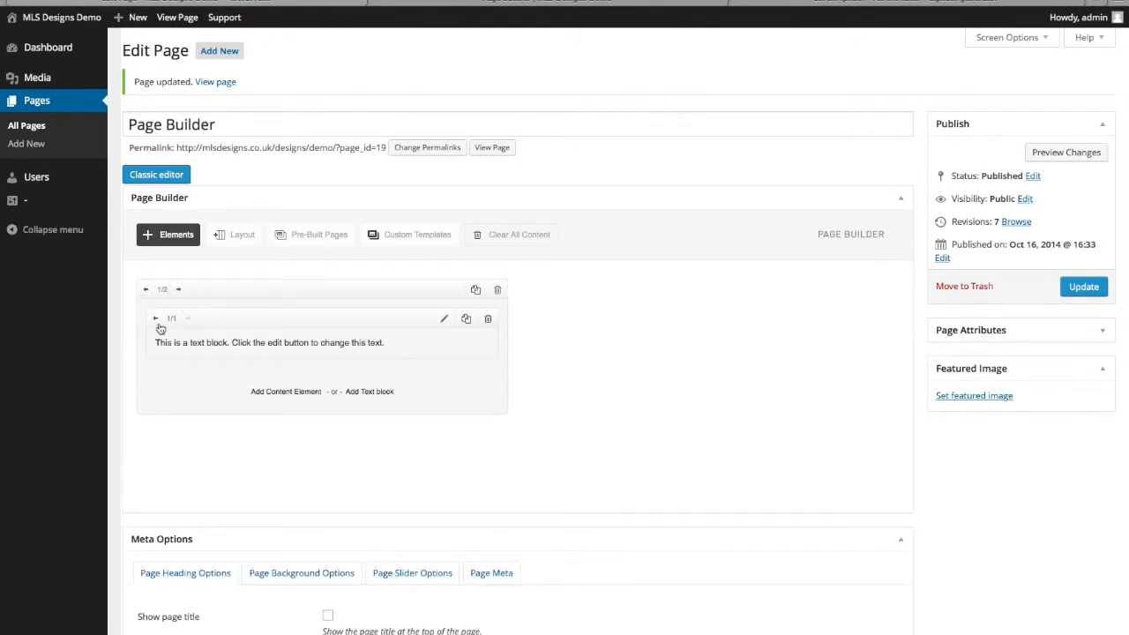
left_click(467, 322)
left_click(468, 385)
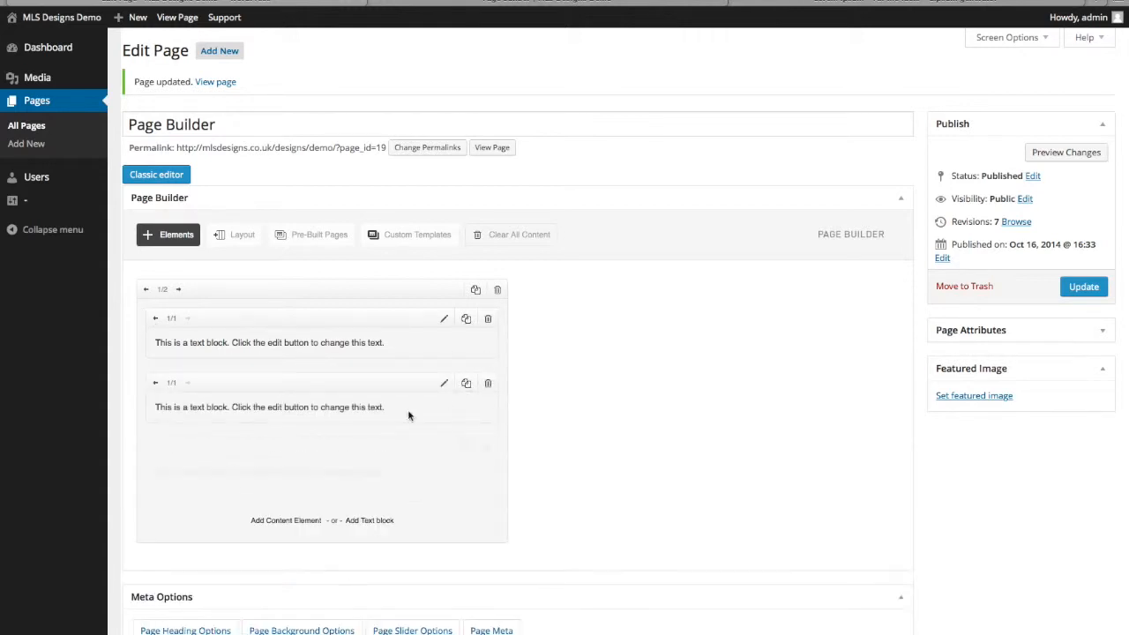
- Duplicate the 1/2 column together with its three text blocks
left_click_drag(291, 441, 693, 291)
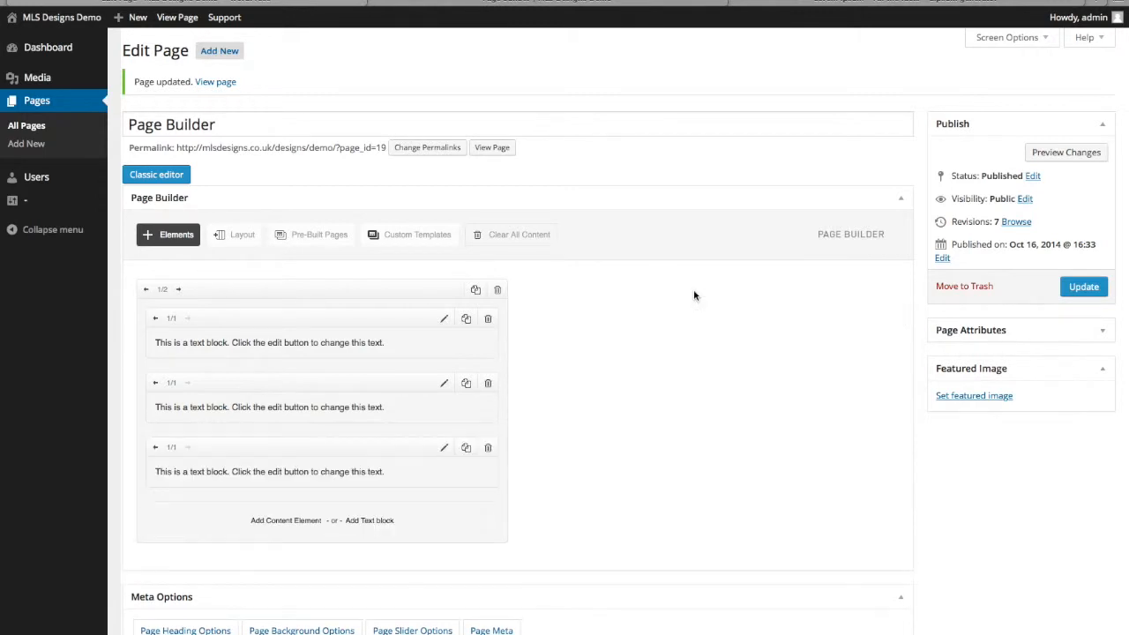
left_click_drag(414, 459, 178, 261)
left_click(475, 289)
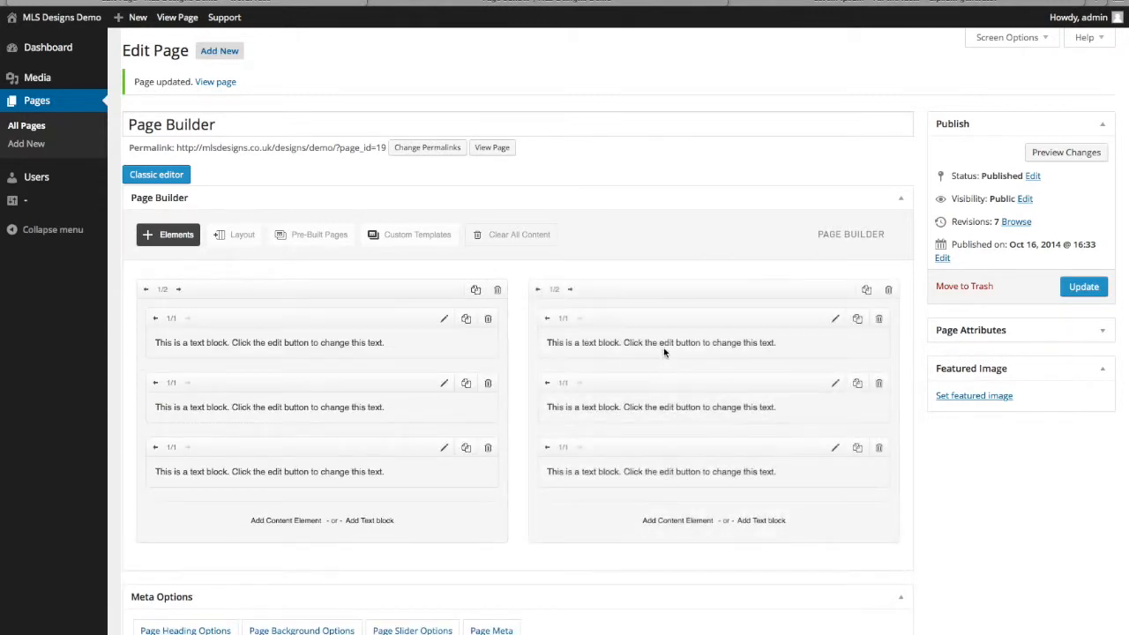
- Delete two of the three text blocks from the second column and update the page
left_click(879, 322)
key("Return")
left_click(879, 323)
key("Return")
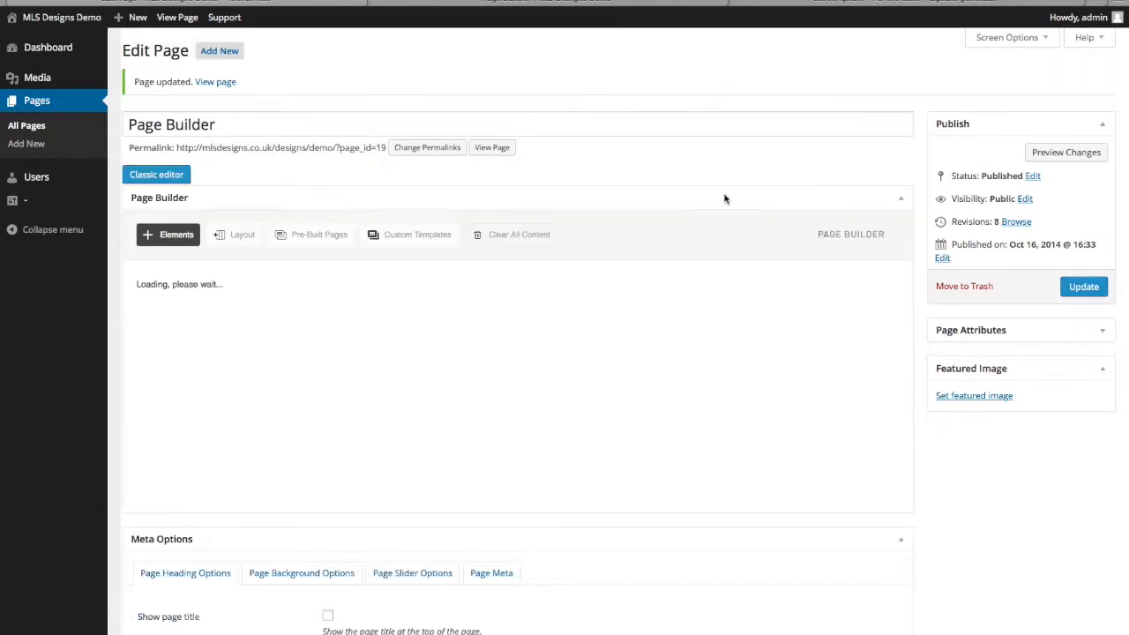
- Reload the published page to check the two-column layout, and return to the page editor
left_click(438, 4)
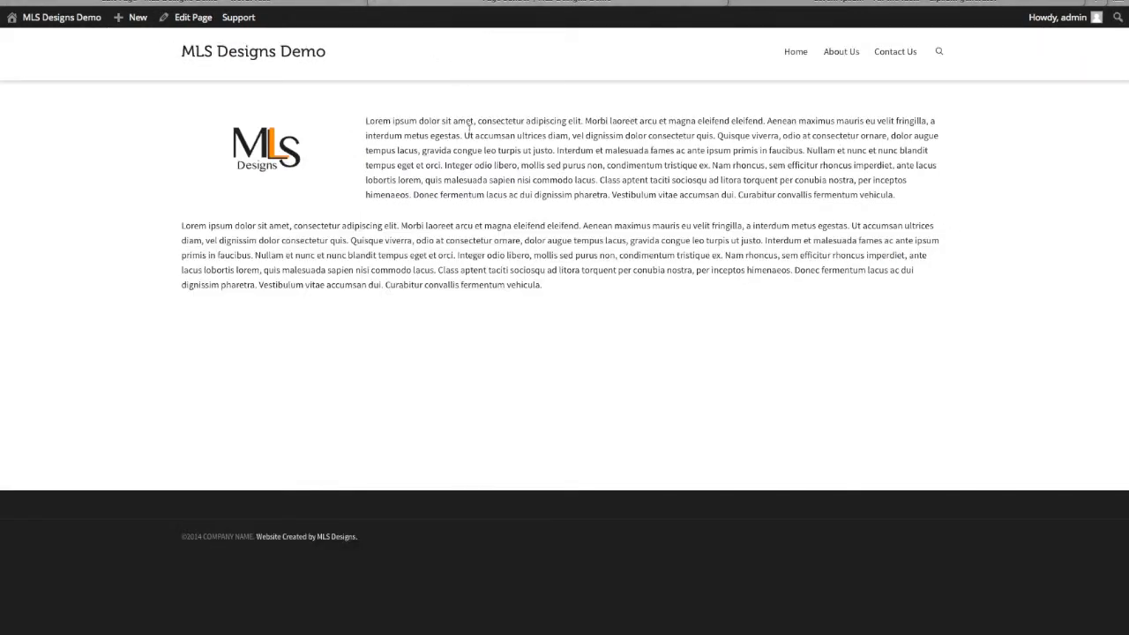
key("super+r")
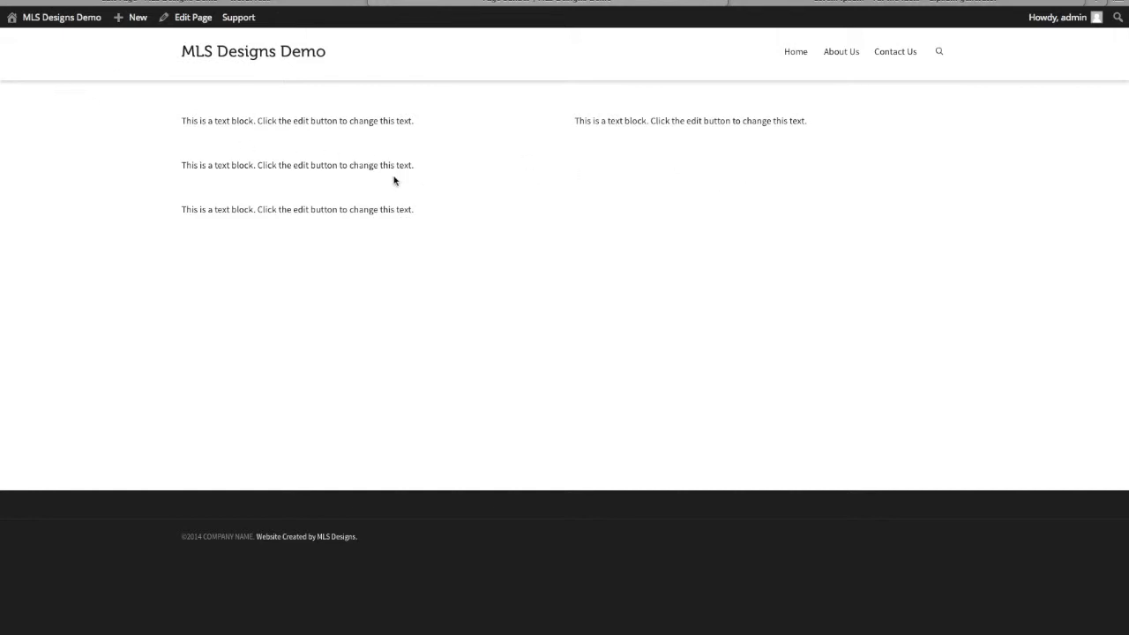
left_click(300, 6)
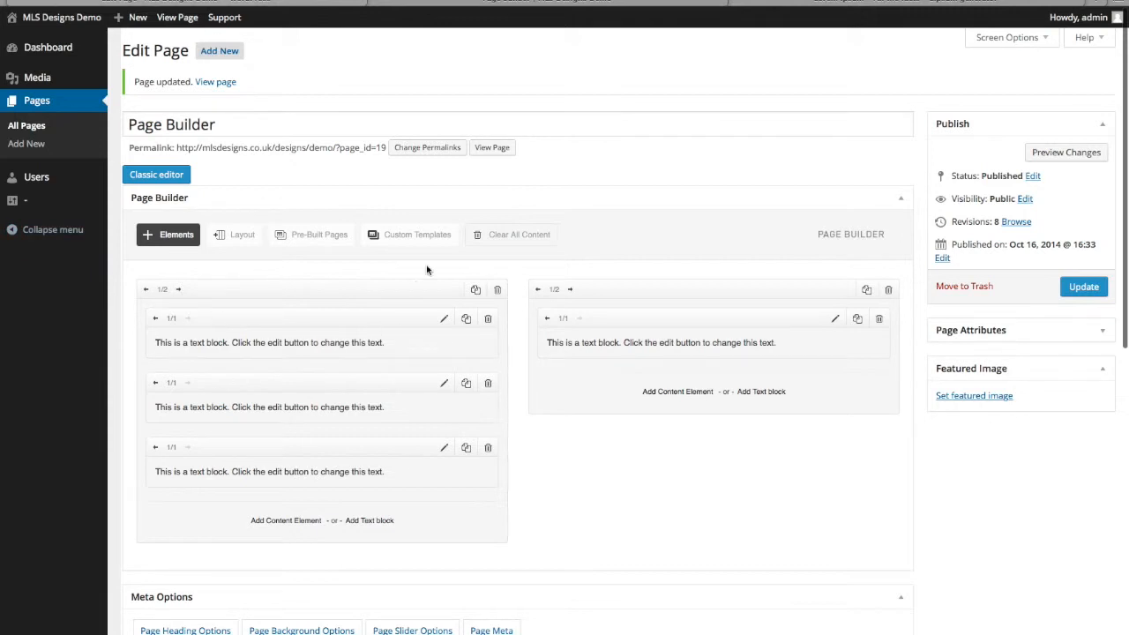
- Delete both 1/2 columns with their text blocks from the page builder
left_click(497, 290)
left_click(663, 199)
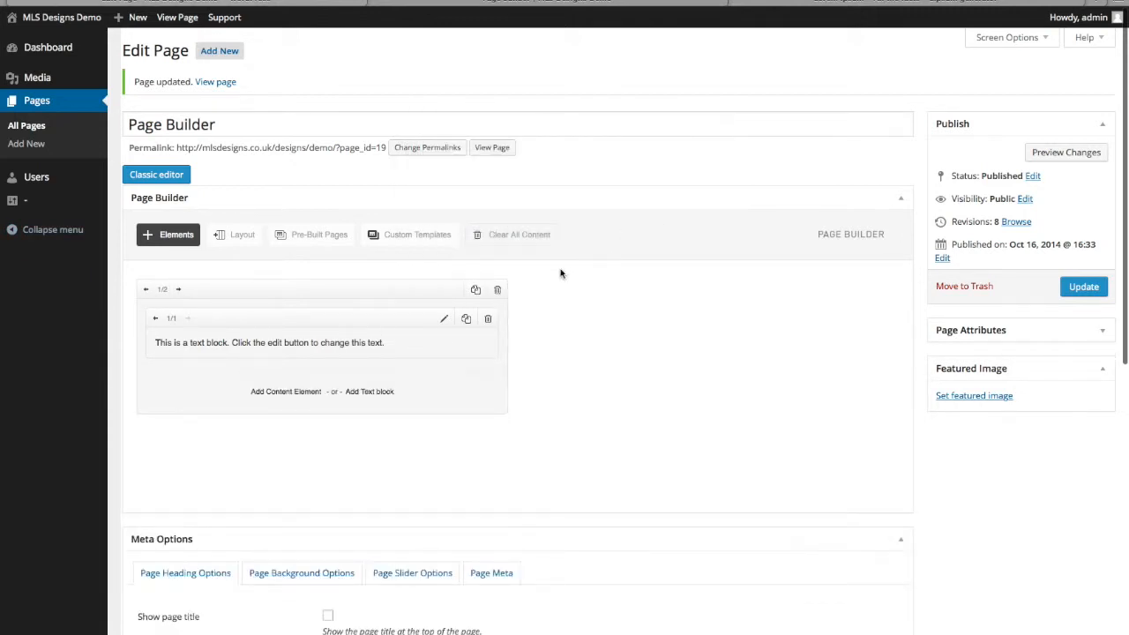
left_click(498, 290)
left_click(664, 201)
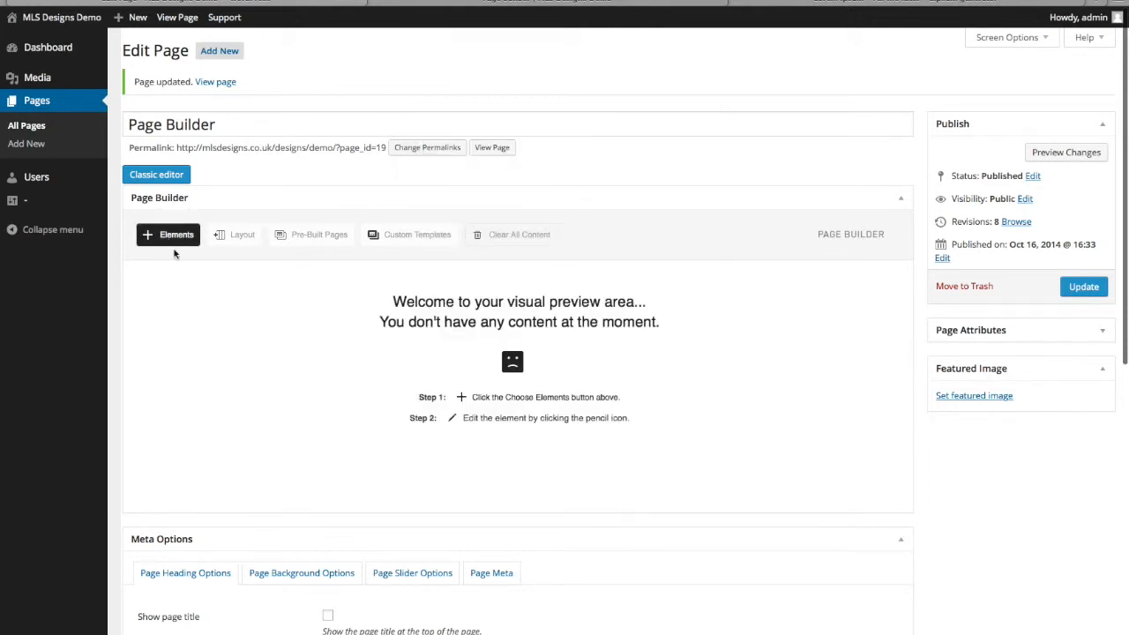
- Add a Text Block element to the empty page and reduce it to 1/2 width
left_click(173, 240)
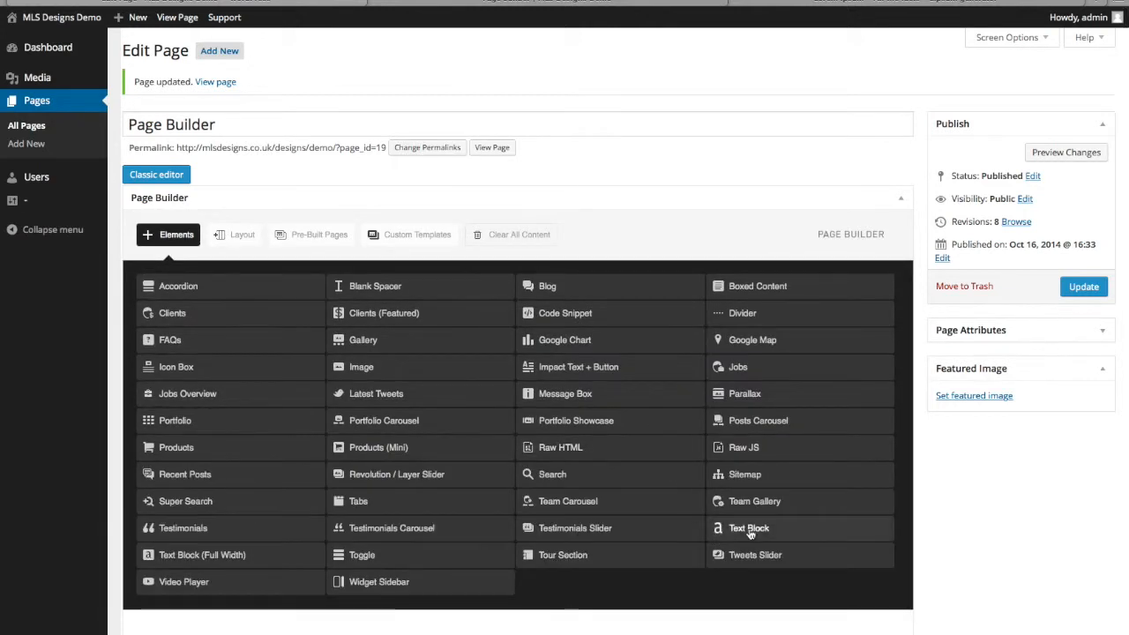
left_click(749, 529)
left_click(143, 291)
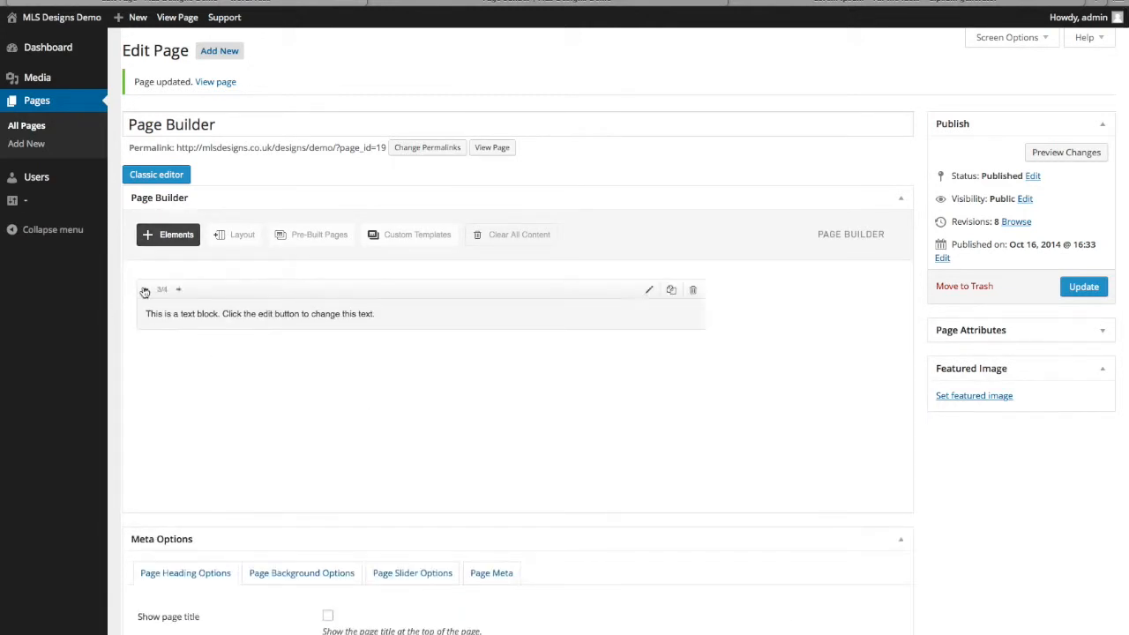
left_click(144, 292)
left_click(145, 292)
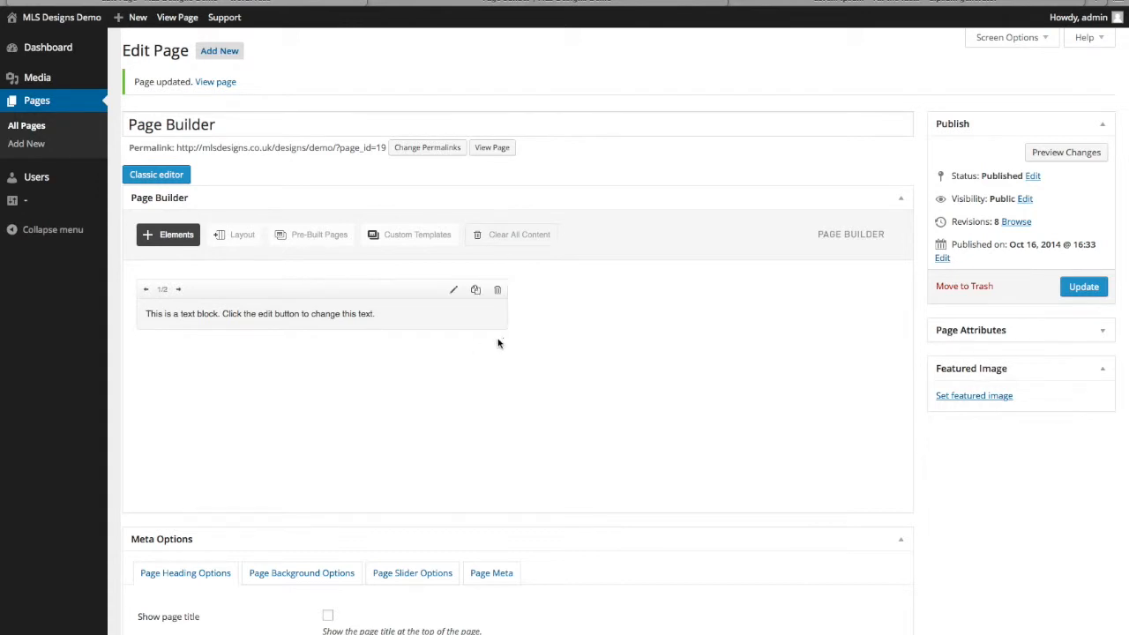
- Duplicate the half-width text block three times to form two rows of two
left_click(475, 290)
left_click(475, 290)
left_click(476, 290)
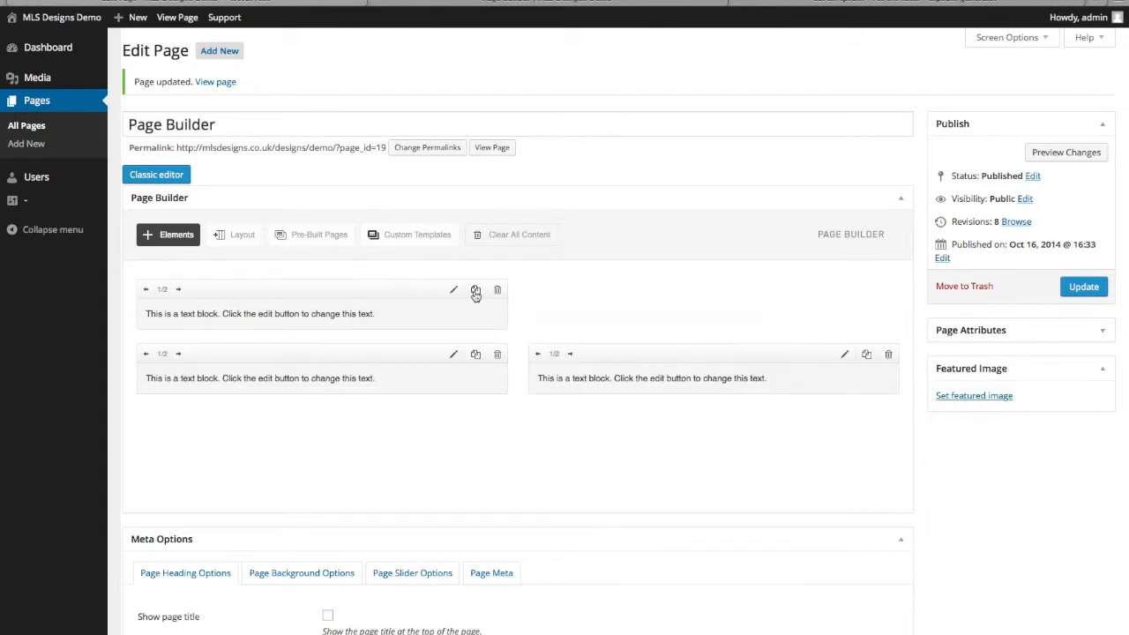
- Drag the second text block of the lower row out of the grid and put it back in its place
left_click_drag(599, 380, 689, 355)
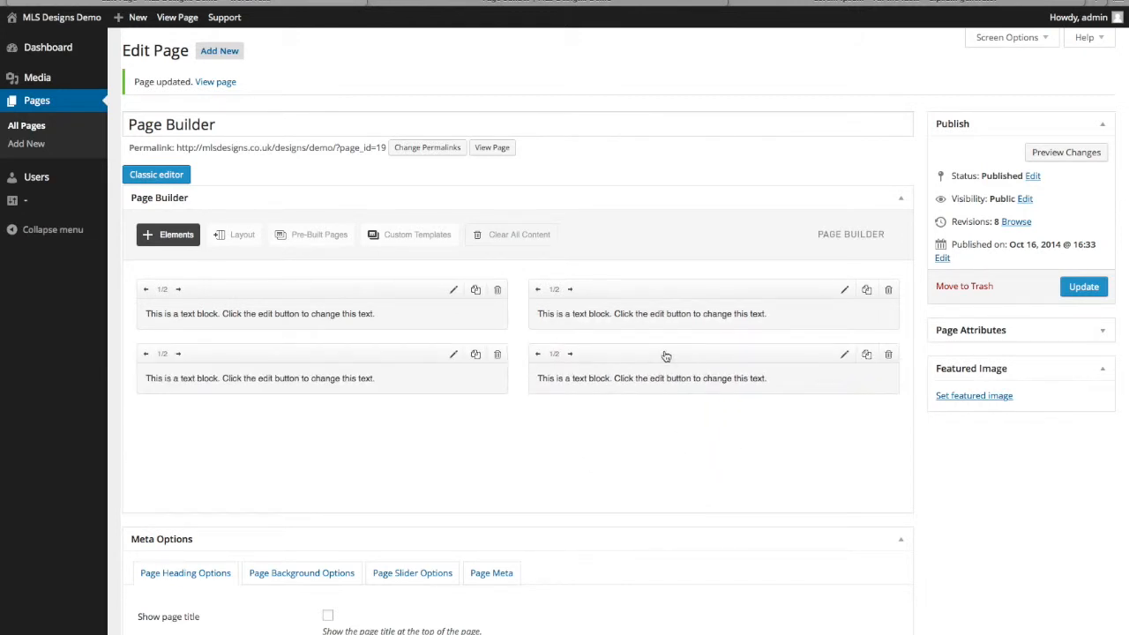
mouse_move(641, 361)
left_mouse_down()
mouse_move(723, 355)
mouse_move(310, 477)
mouse_move(285, 433)
mouse_move(244, 419)
mouse_move(255, 421)
left_mouse_up()
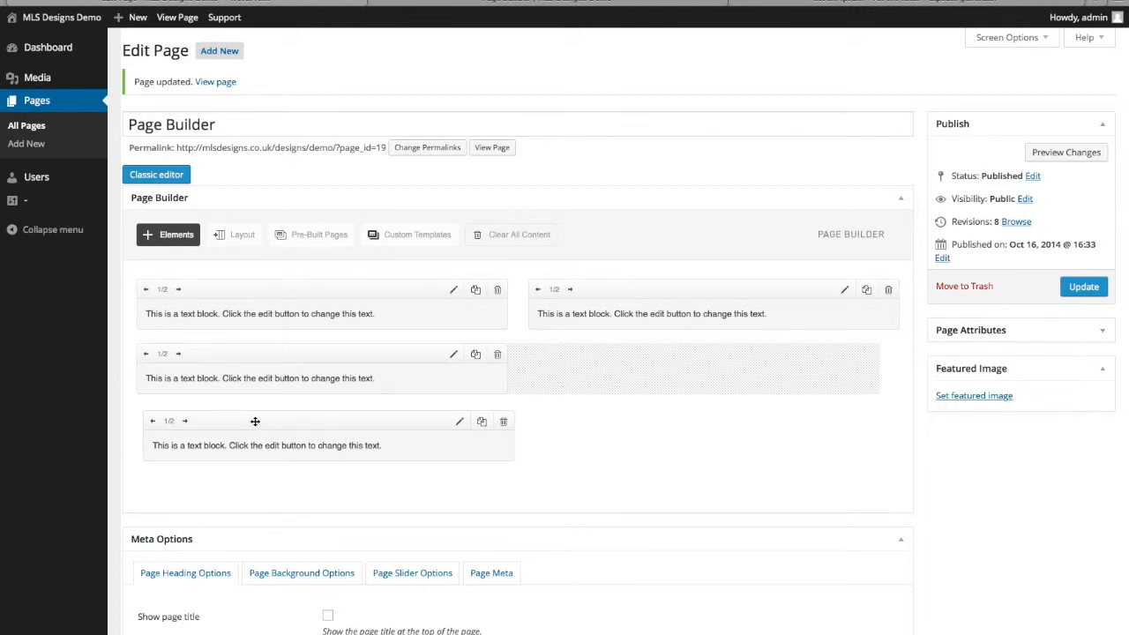
left_click_drag(255, 421, 644, 355)
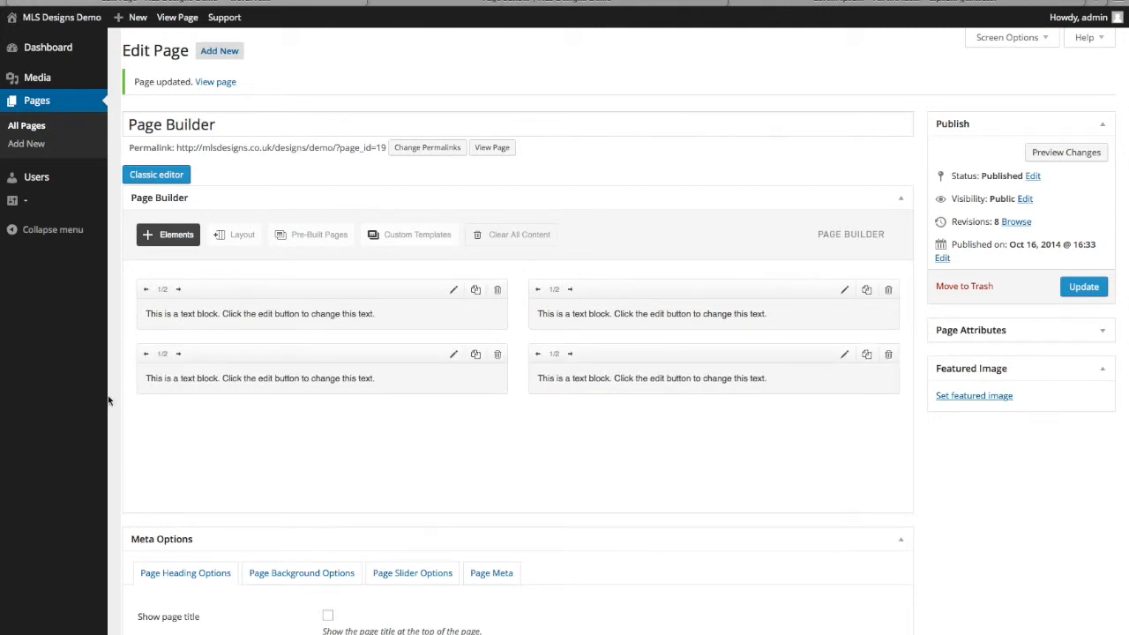